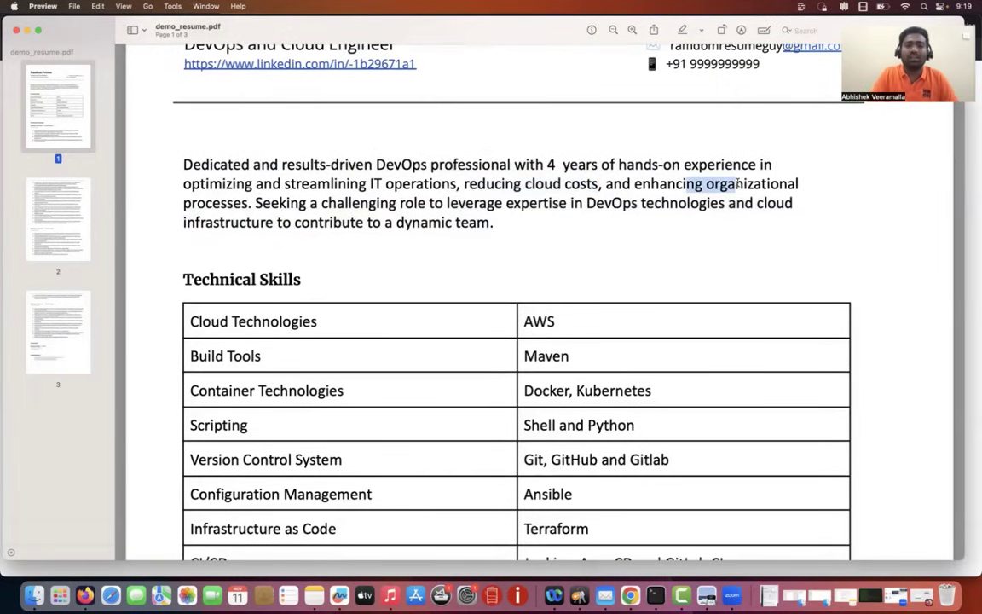
- Review the Technical Skills section of the resume, selecting its heading and the tools listed in the table
scroll(738, 184, down, 1)
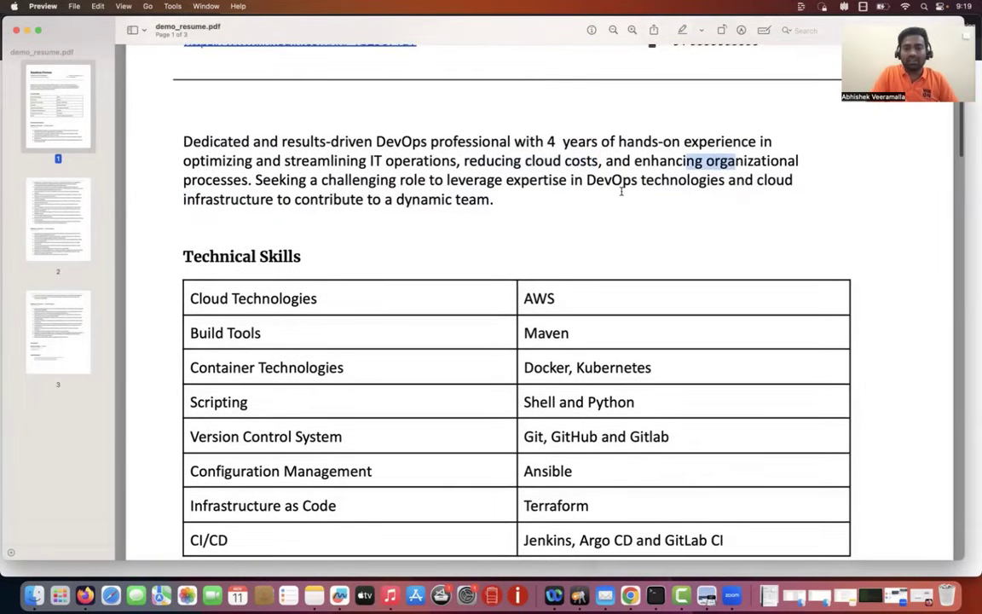
scroll(587, 182, down, 4)
drag(193, 169, 282, 173)
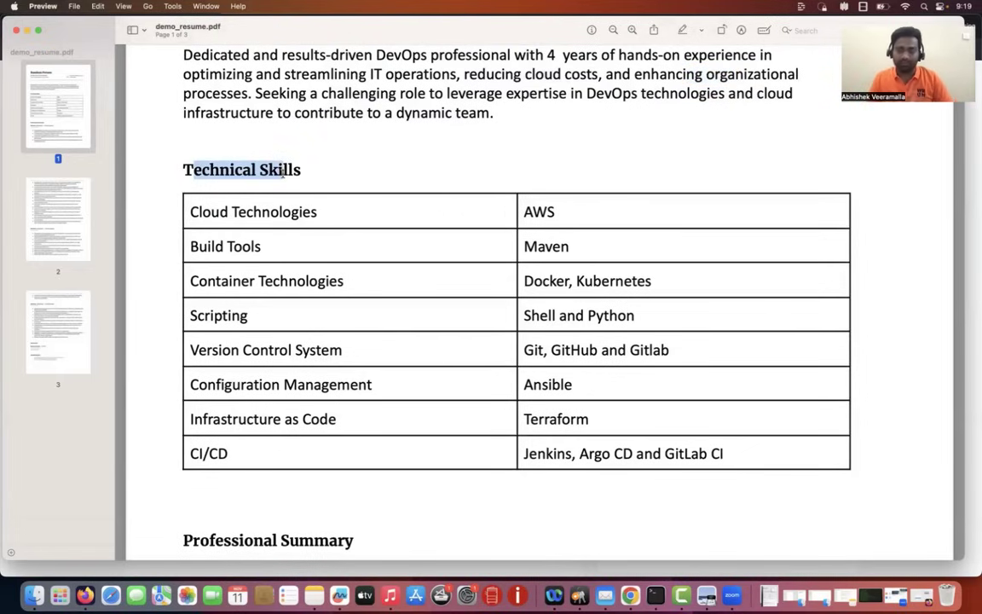
scroll(282, 173, down, 1)
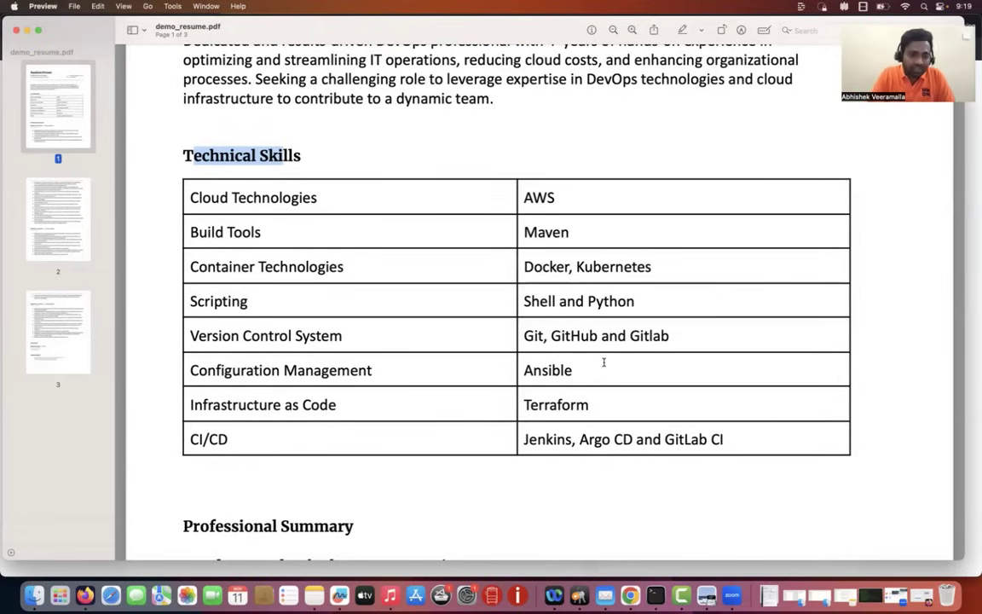
scroll(351, 302, down, 1)
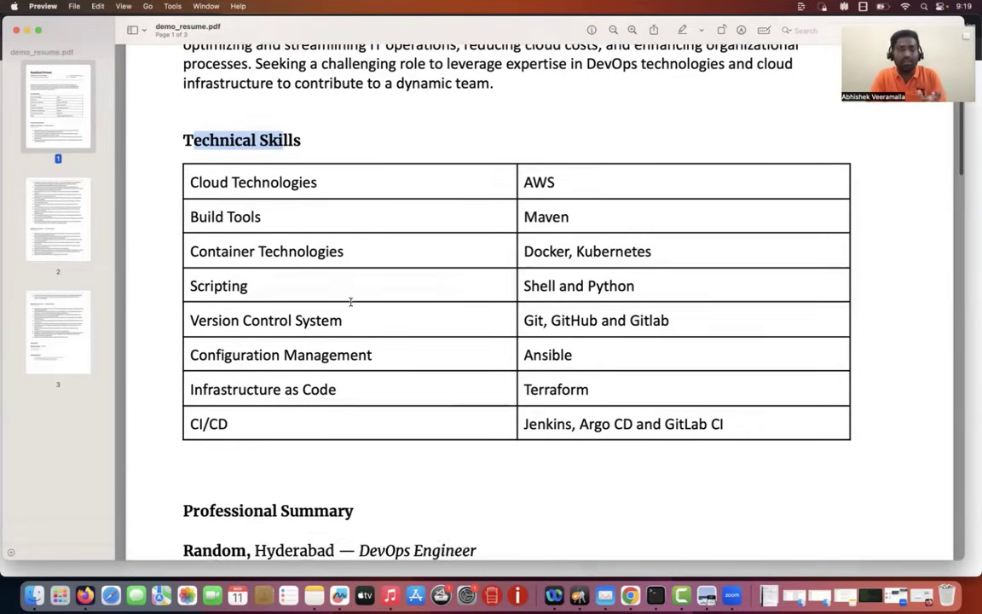
drag(520, 176, 717, 402)
click(561, 166)
scroll(562, 166, down, 2)
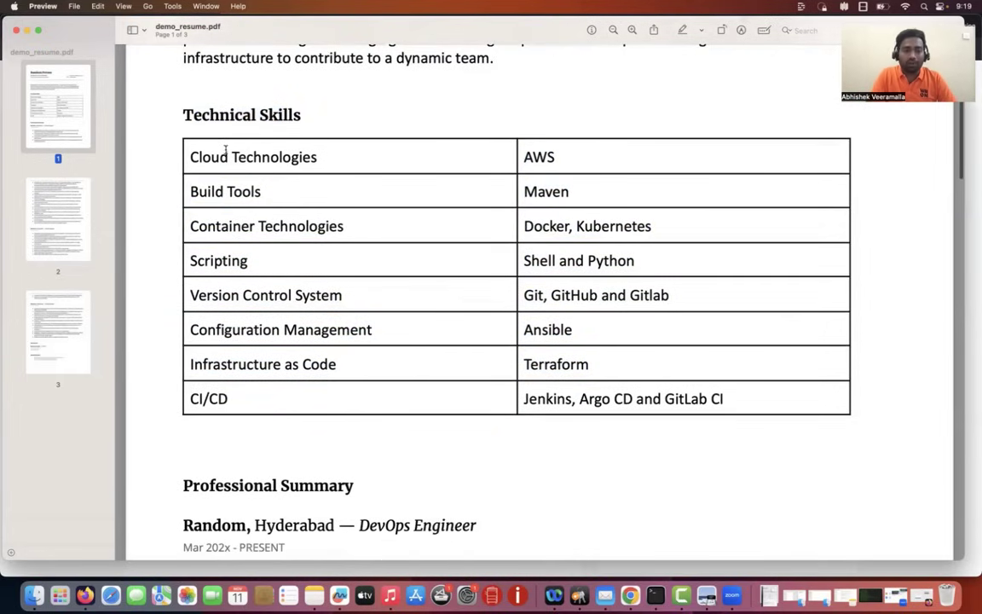
- Go through the skill categories in the Technical Skills table one by one, from Cloud Technologies to Infrastructure as Code
drag(189, 157, 285, 151)
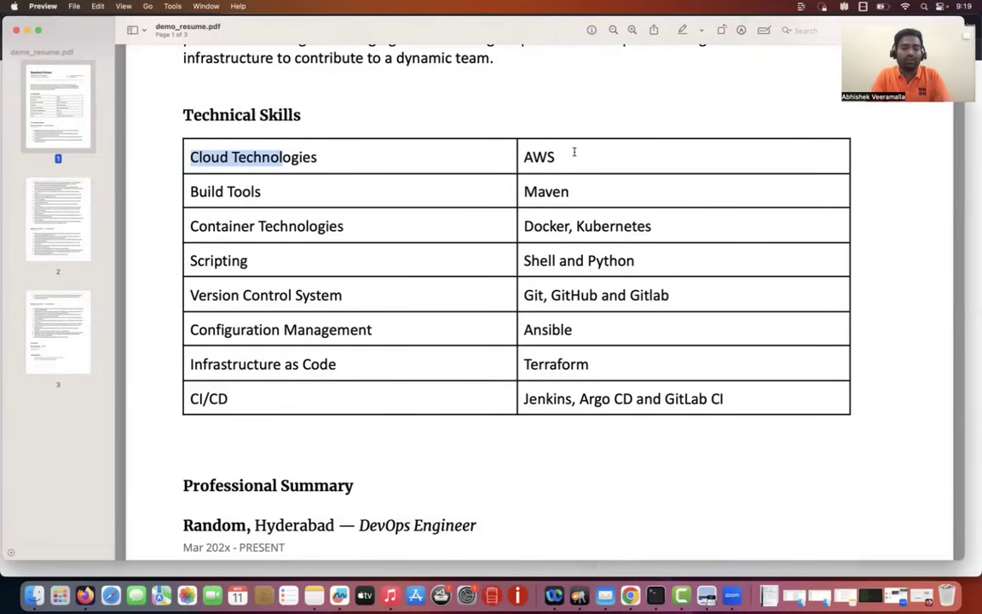
drag(205, 191, 260, 192)
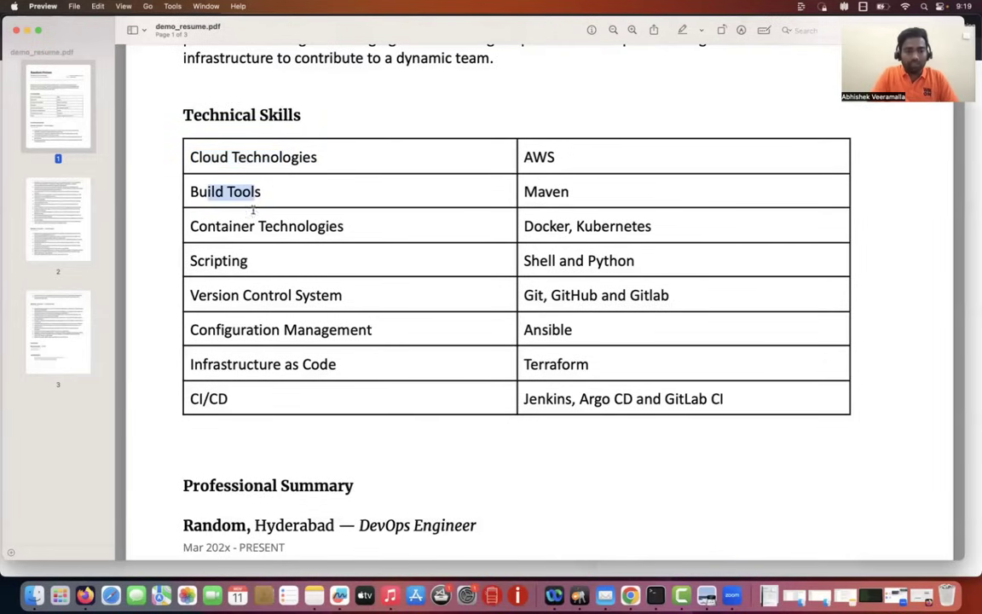
drag(229, 228, 290, 228)
double_click(190, 260)
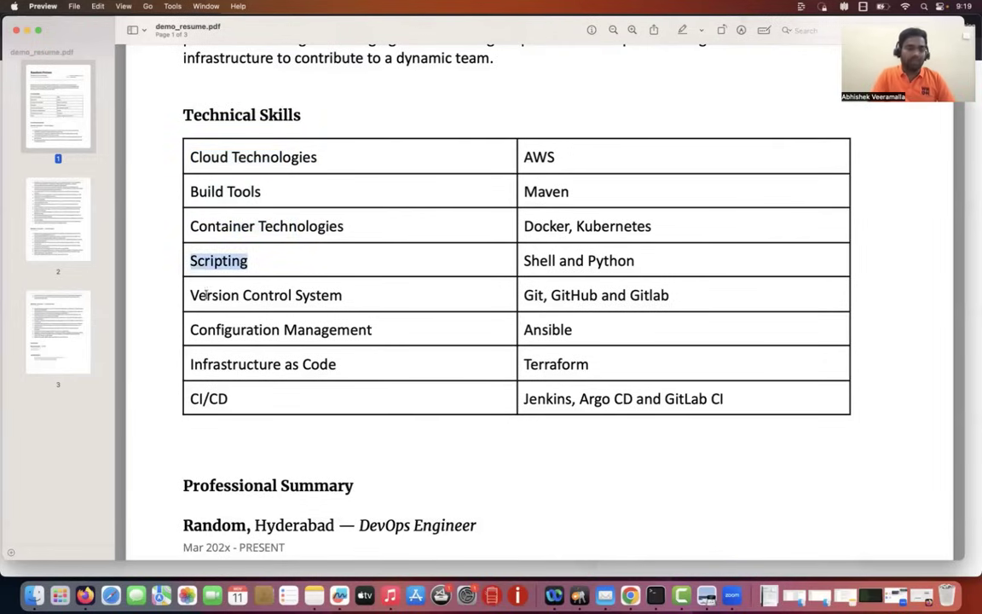
click(312, 308)
drag(226, 329, 346, 330)
drag(228, 364, 338, 367)
scroll(483, 388, down, 1)
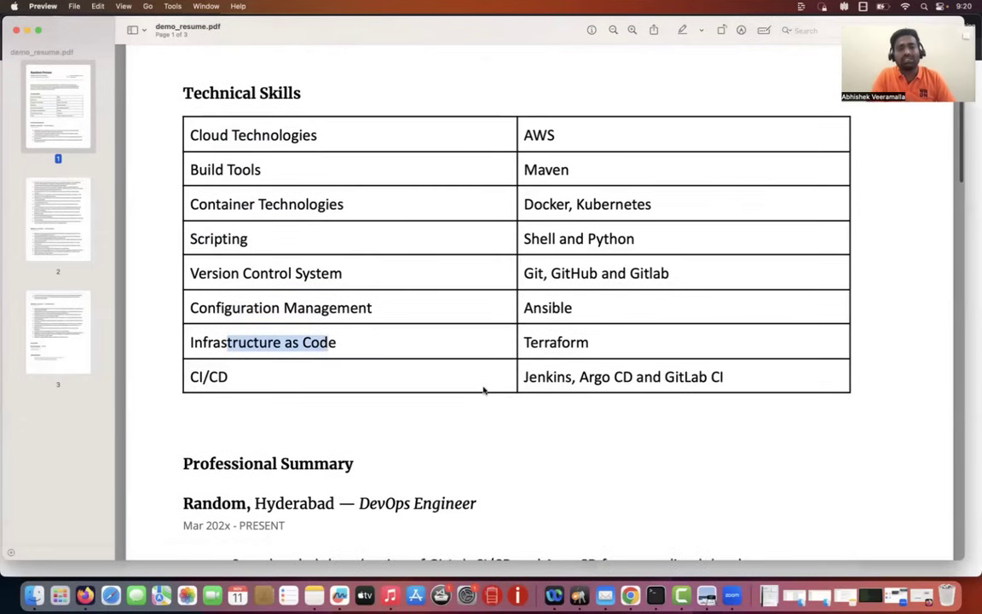
- Compare the tools in the Technical Skills table with the introductory paragraph above it
scroll(482, 389, up, 3)
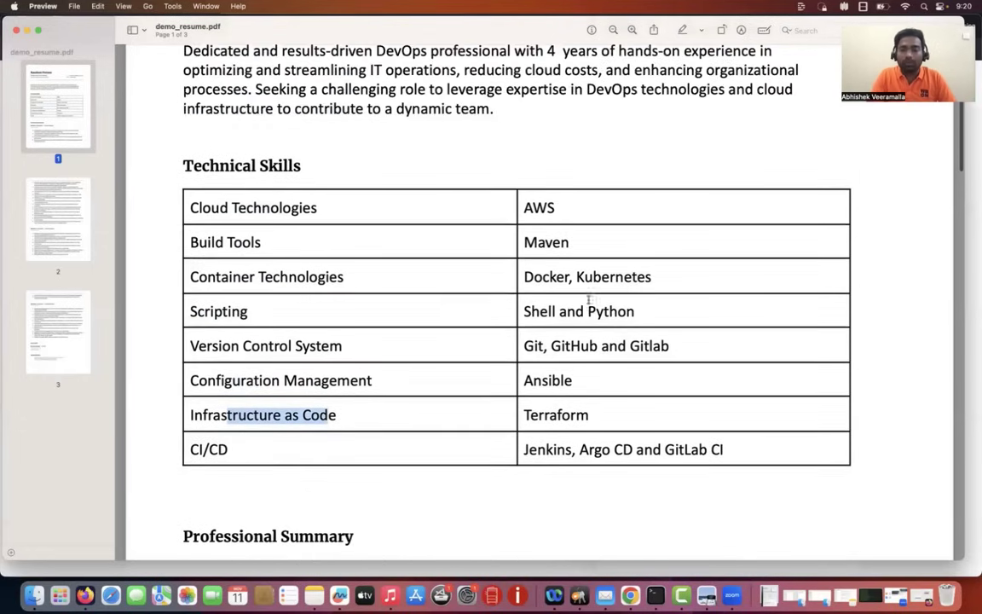
scroll(624, 415, down, 2)
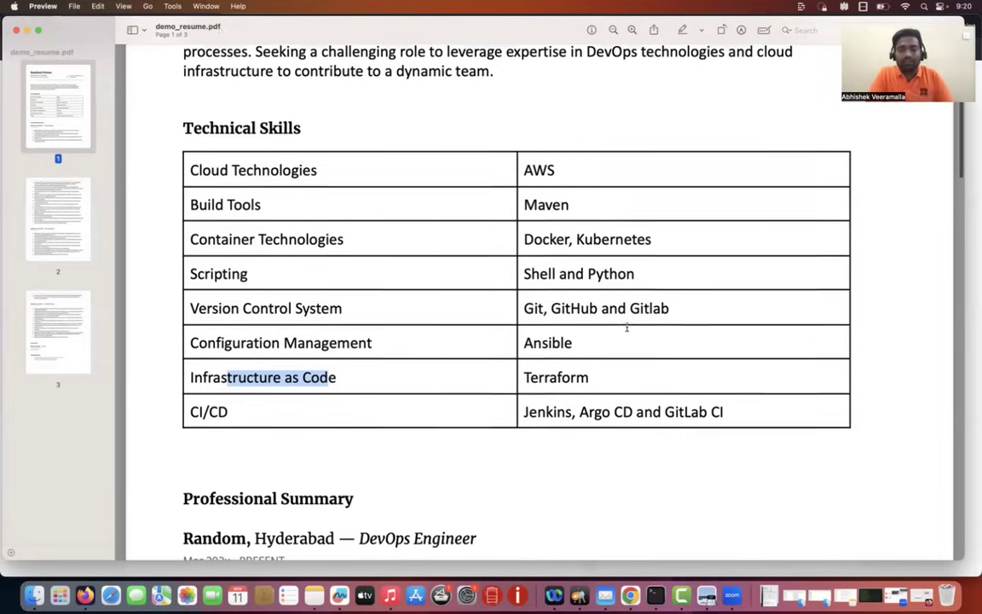
scroll(627, 325, down, 2)
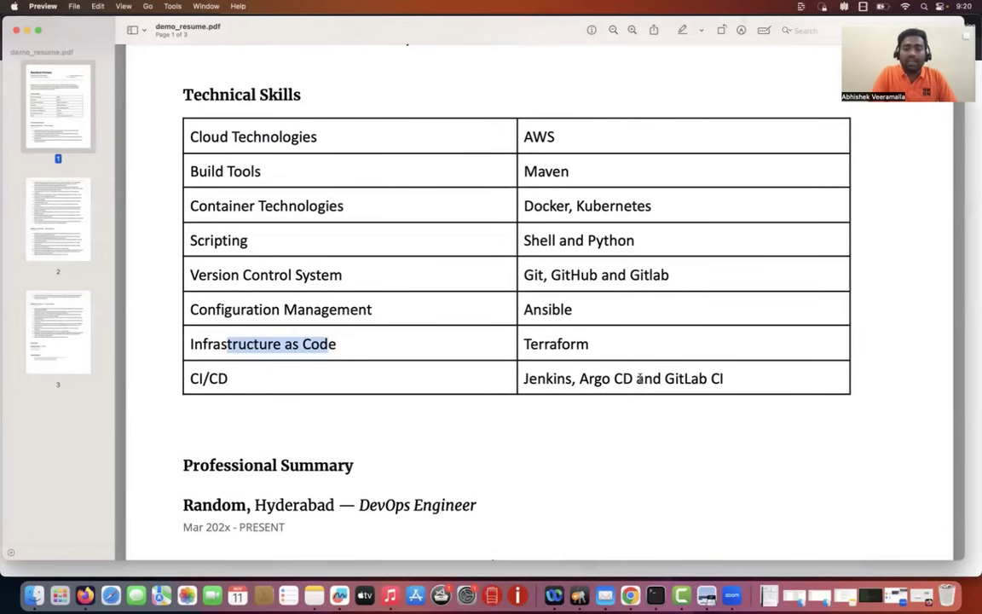
scroll(639, 378, up, 5)
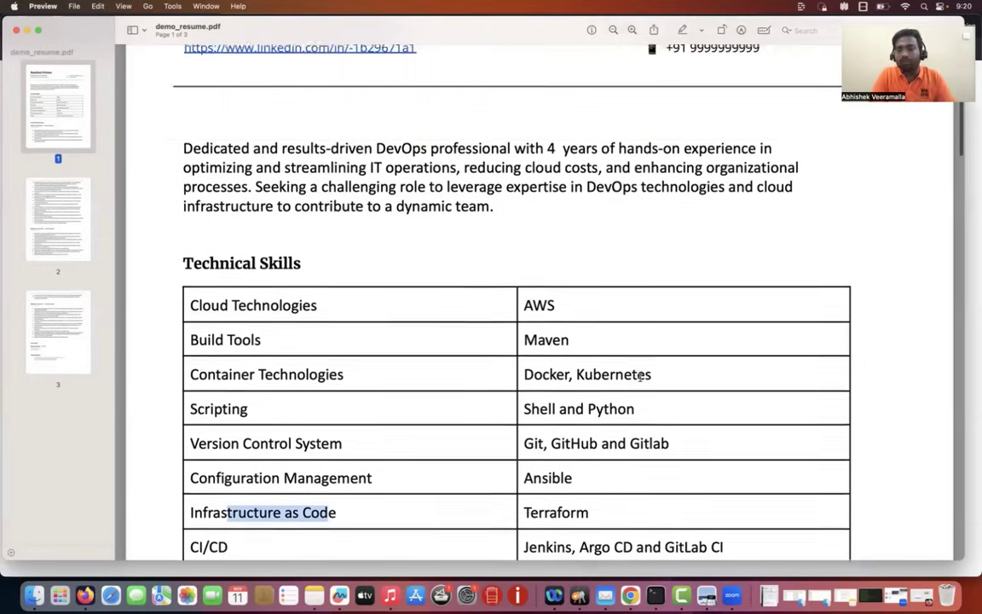
scroll(639, 377, up, 2)
scroll(640, 378, down, 4)
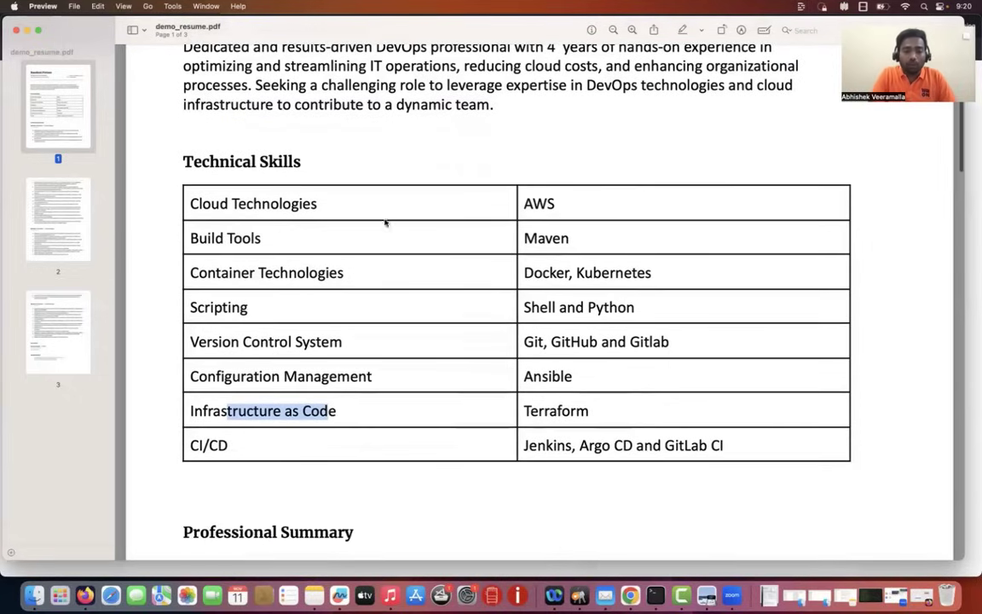
- Select the Professional Summary heading and skim the work experience across all pages of the resume
scroll(561, 364, down, 6)
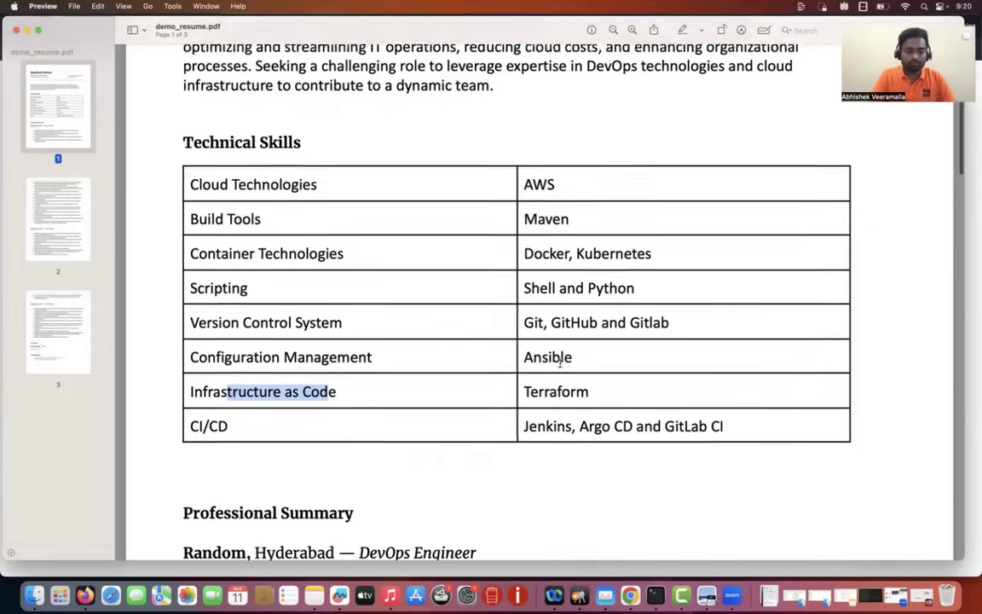
drag(230, 283, 345, 283)
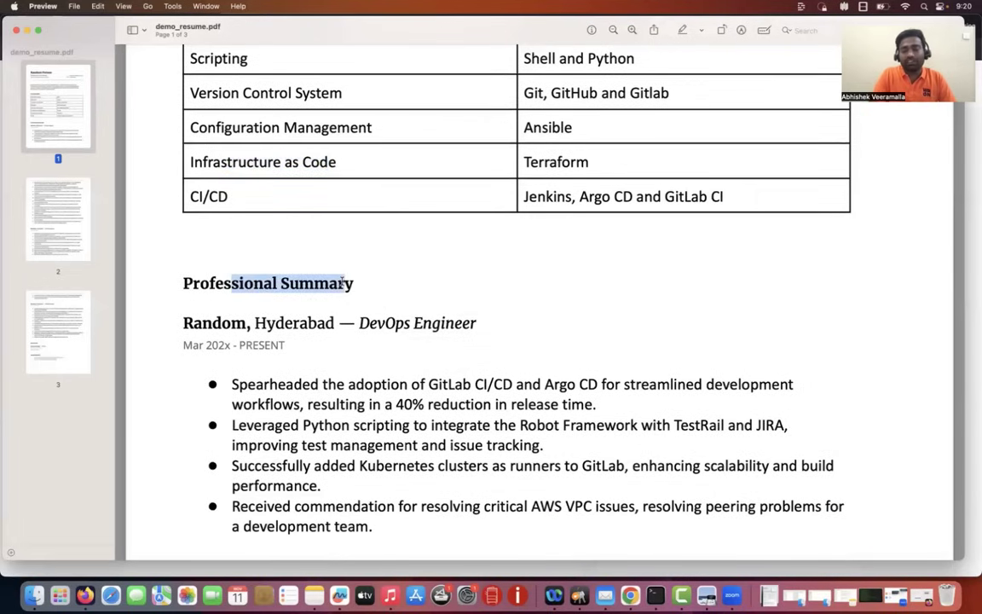
scroll(342, 283, down, 4)
scroll(213, 213, down, 3)
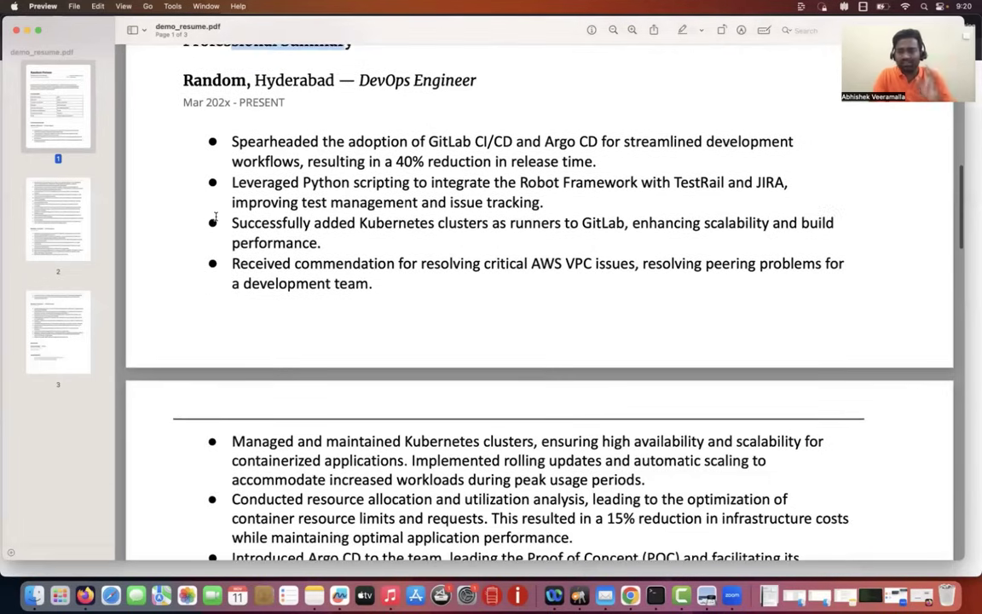
scroll(216, 216, down, 15)
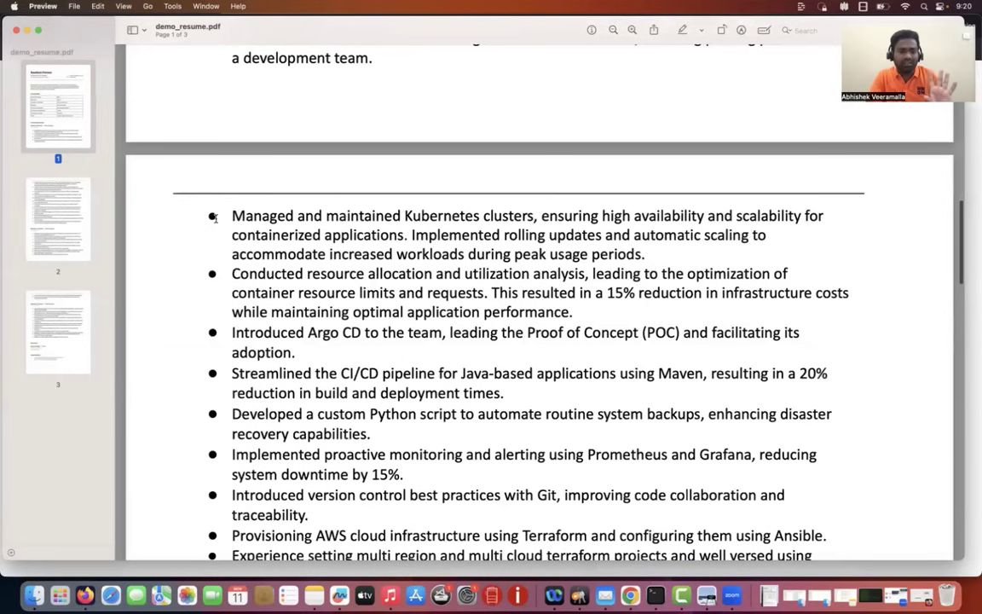
scroll(215, 217, down, 20)
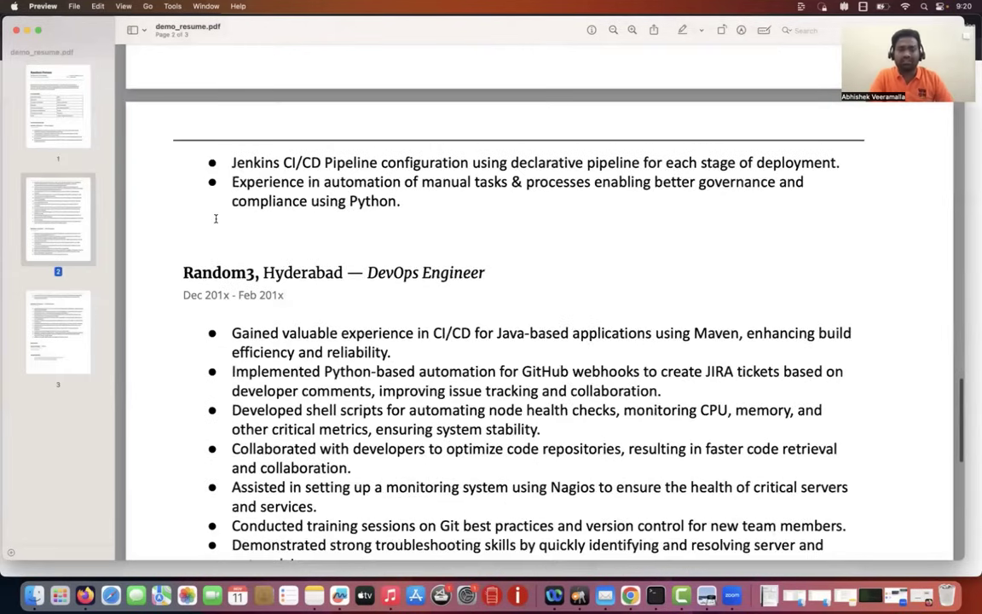
scroll(214, 218, up, 14)
scroll(215, 217, up, 10)
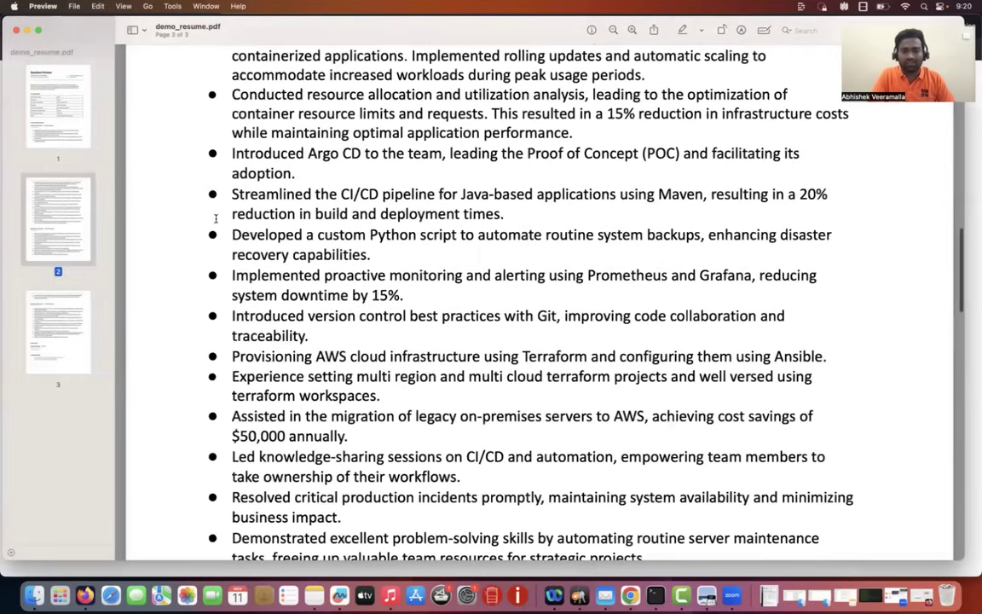
scroll(215, 218, up, 8)
scroll(216, 218, up, 1)
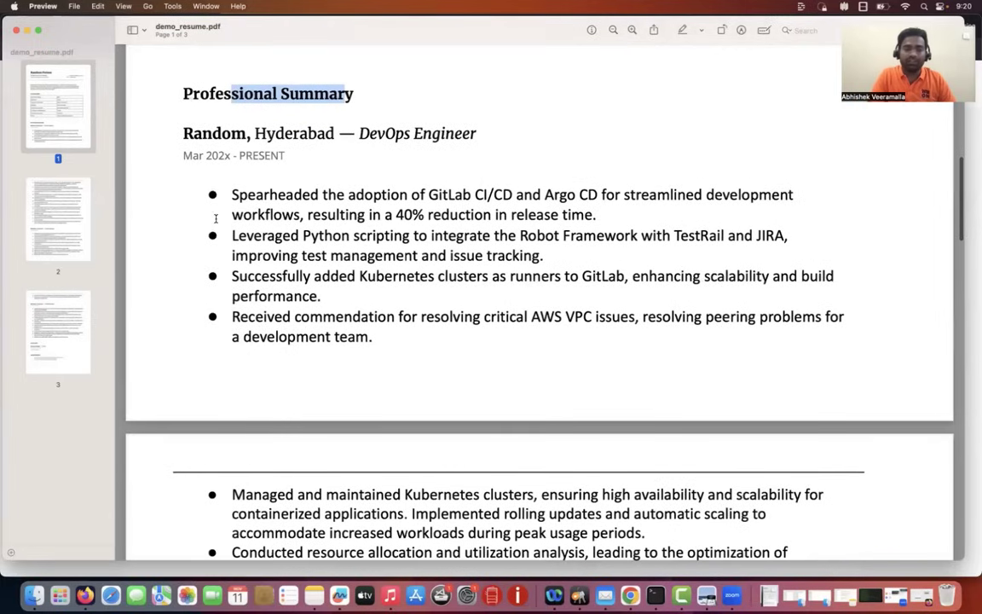
- Select the title line of the most recent DevOps Engineer role and check the introduction on the first page
drag(164, 129, 482, 135)
scroll(482, 135, down, 1)
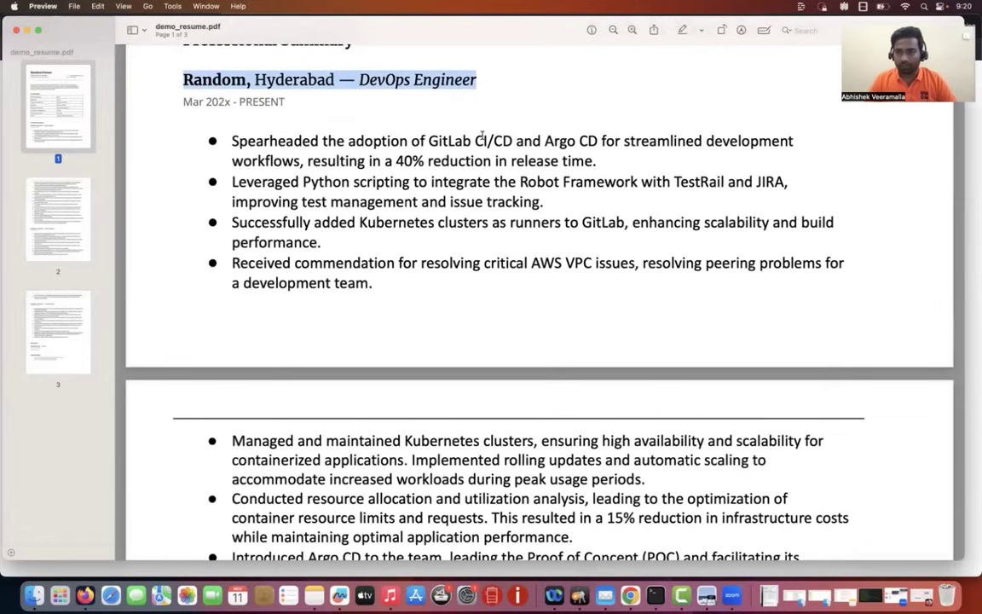
scroll(481, 135, down, 10)
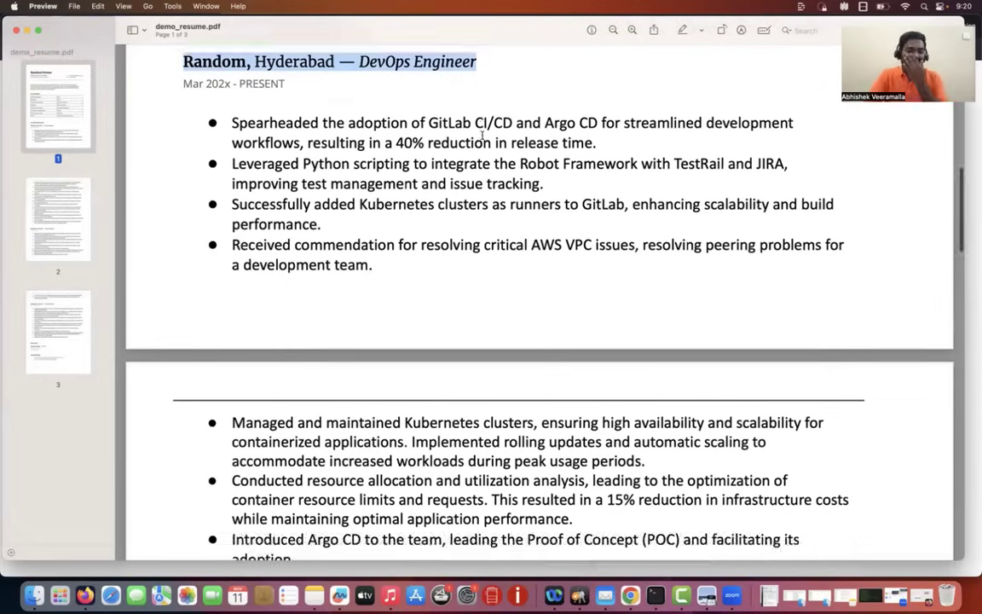
scroll(482, 135, up, 15)
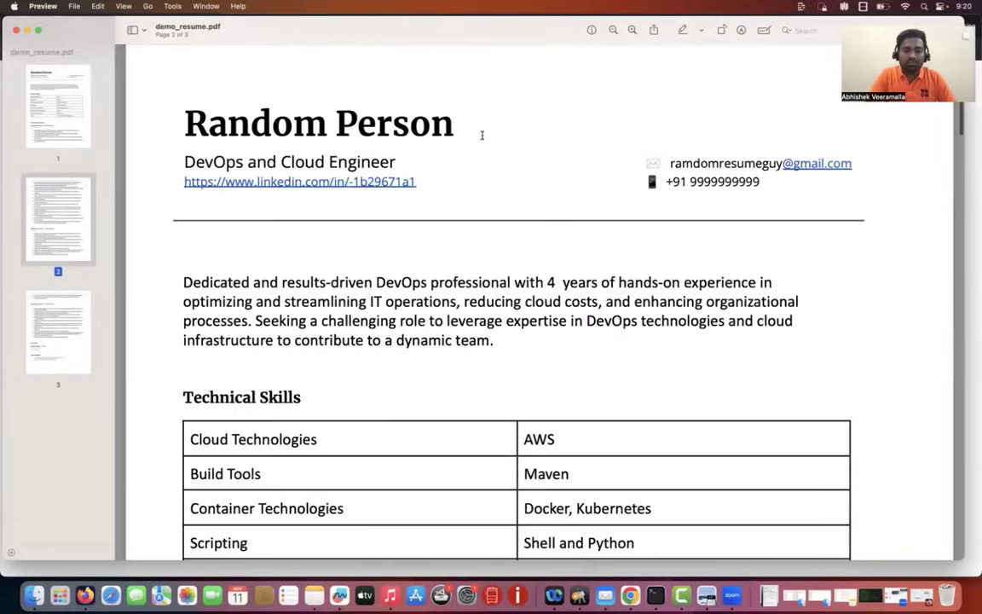
scroll(481, 136, down, 8)
scroll(482, 135, down, 1)
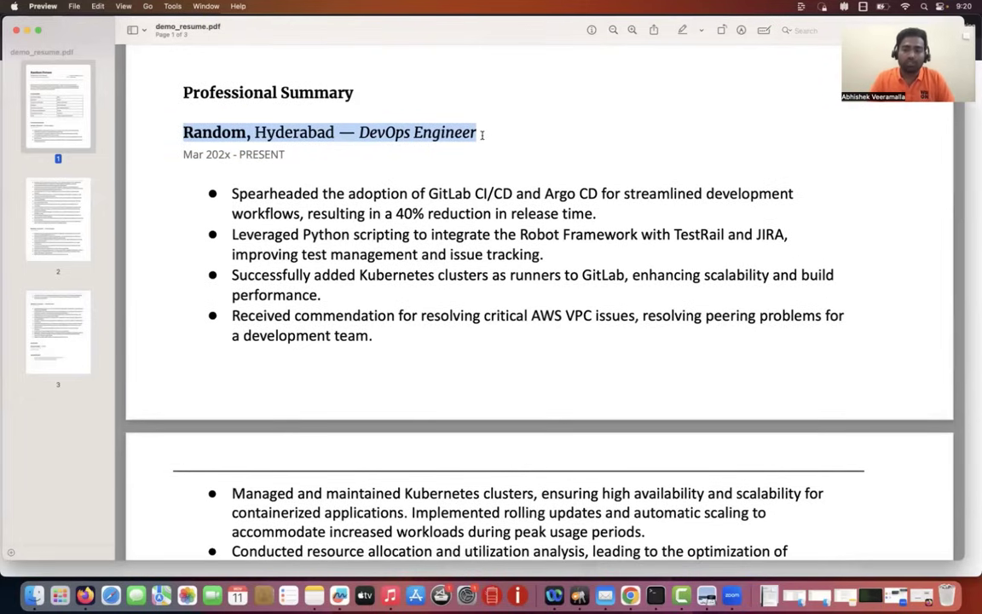
- Examine the bullet points of the DevOps Engineer roles through the third page and return to the most recent role
scroll(482, 135, down, 1)
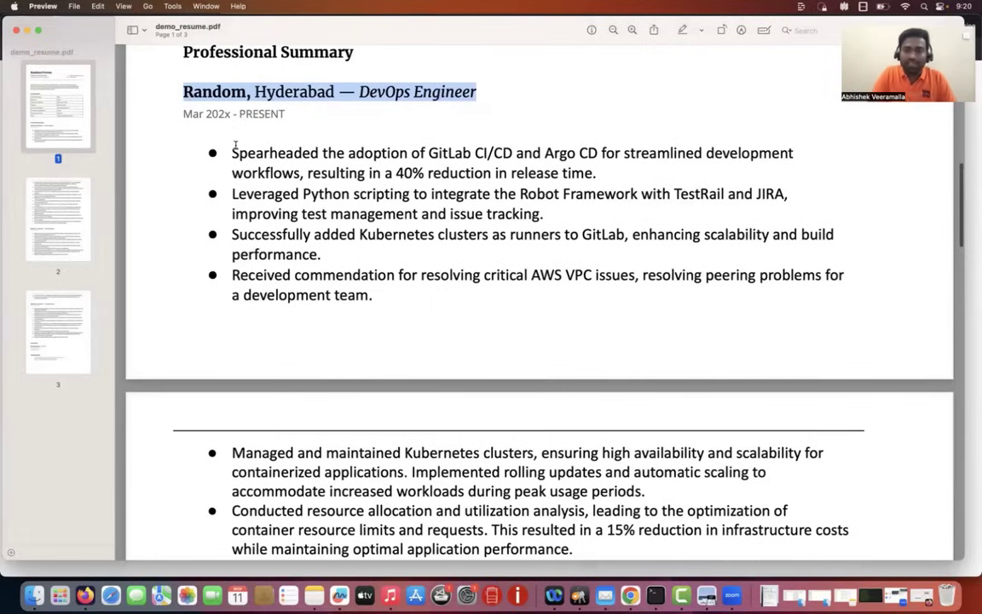
scroll(236, 145, down, 1)
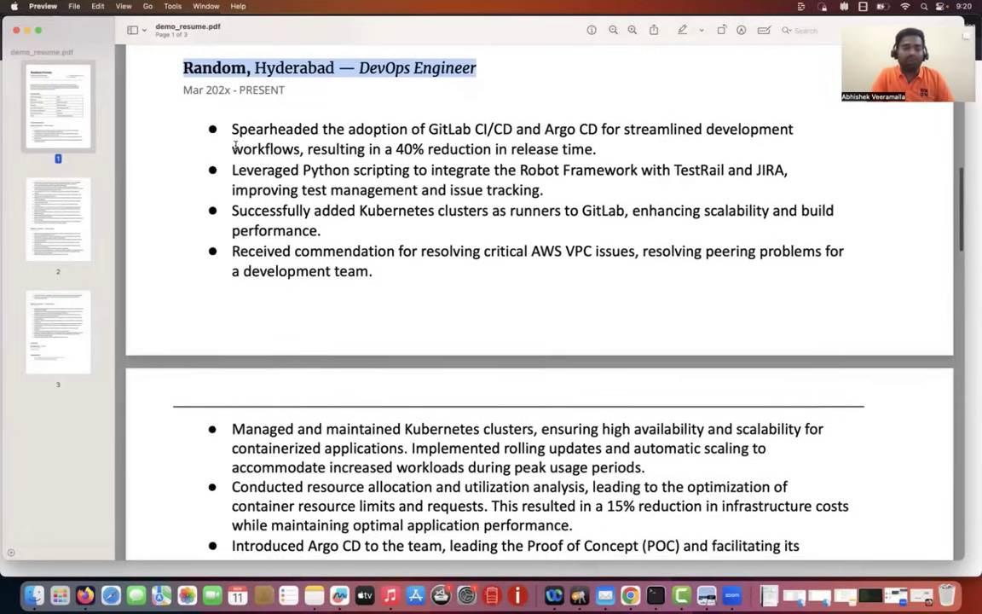
scroll(235, 145, down, 2)
scroll(235, 147, up, 3)
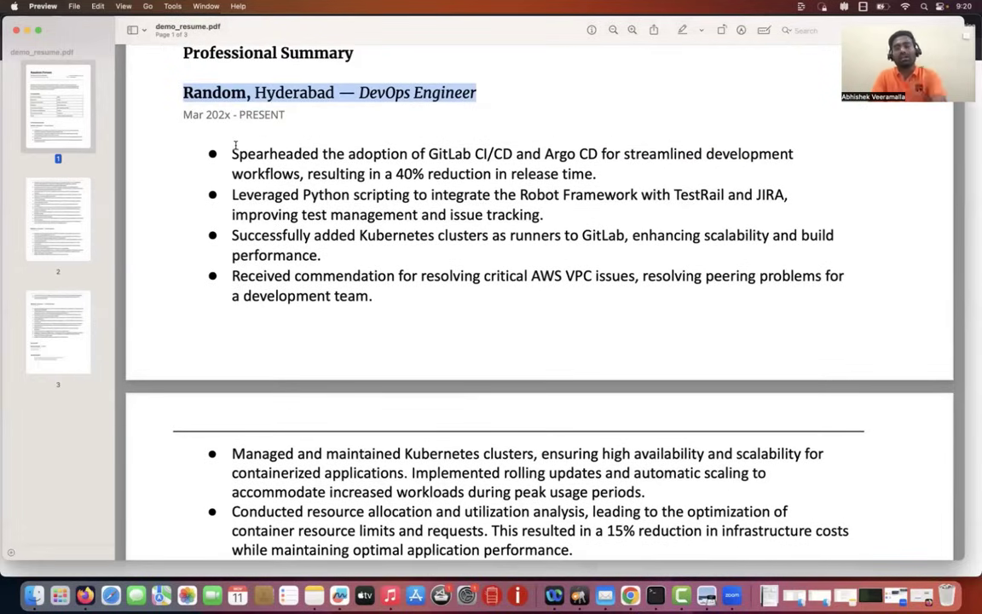
scroll(235, 147, down, 10)
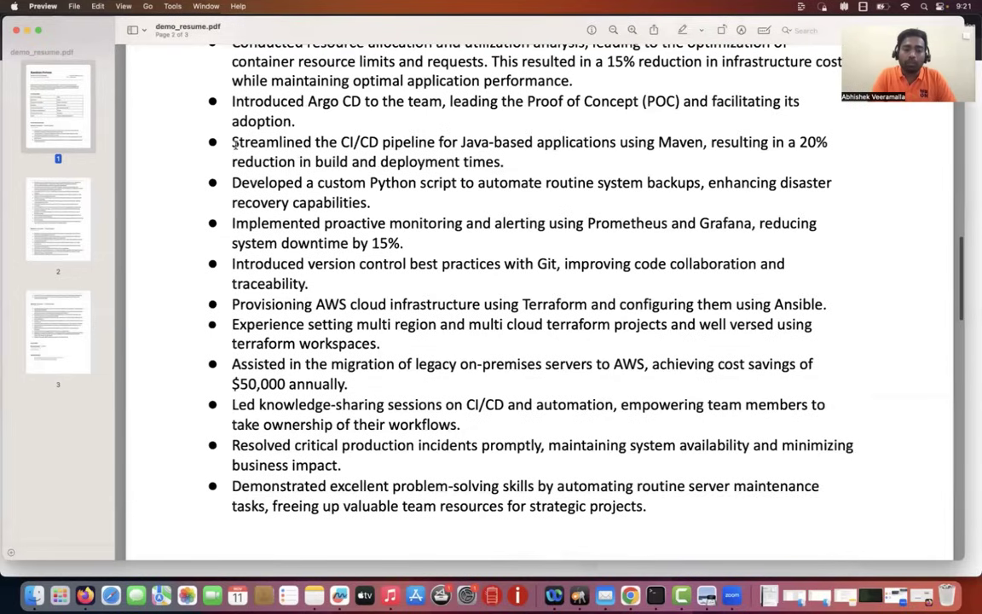
scroll(236, 145, down, 8)
scroll(235, 145, down, 6)
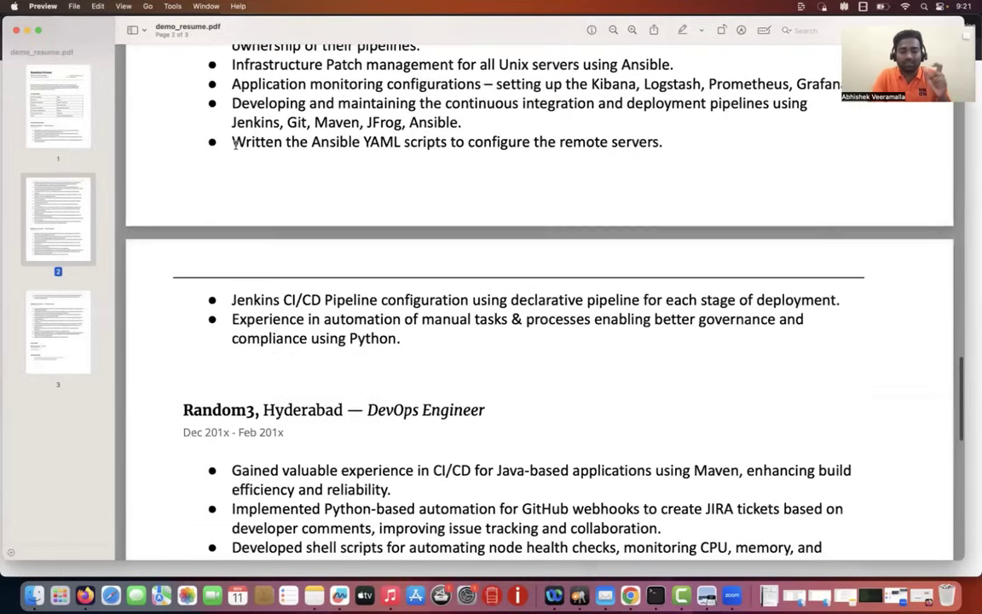
scroll(235, 145, down, 6)
scroll(236, 145, up, 10)
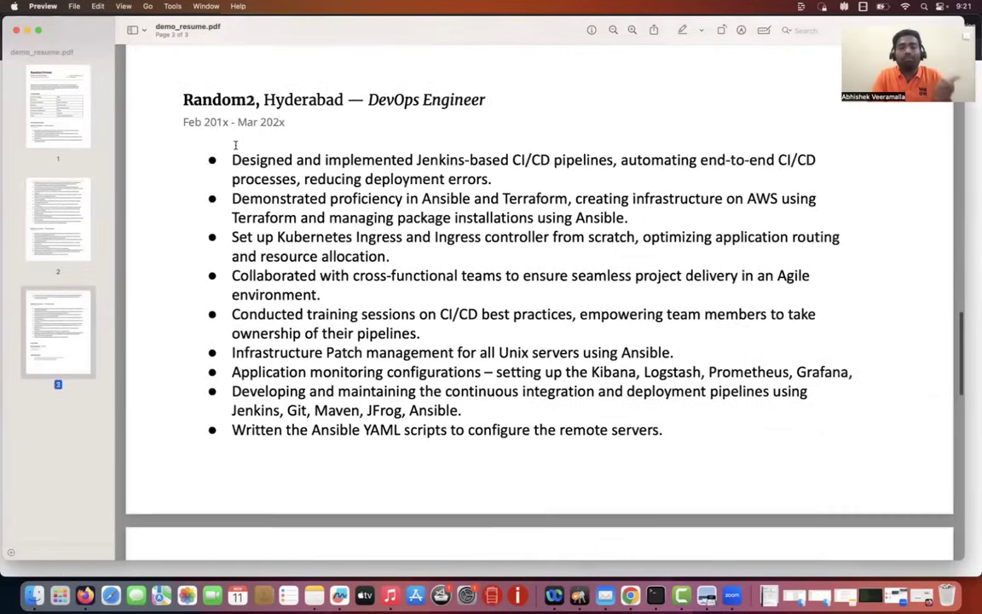
scroll(236, 145, up, 10)
scroll(235, 145, up, 8)
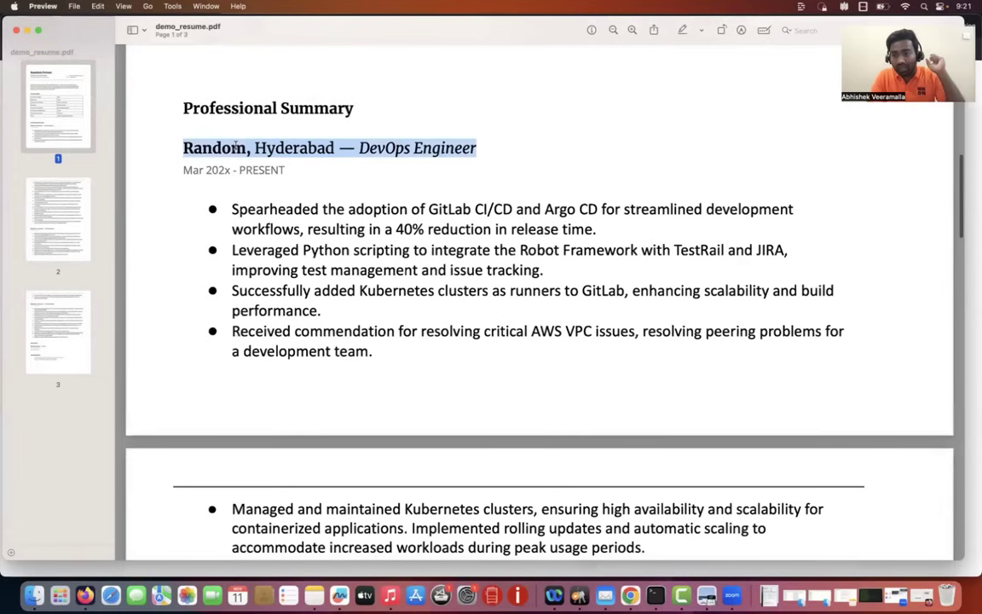
- Select the first bullet on GitLab CI/CD and Argo CD adoption, and its wording on the 40% reduction in release time
scroll(235, 147, down, 2)
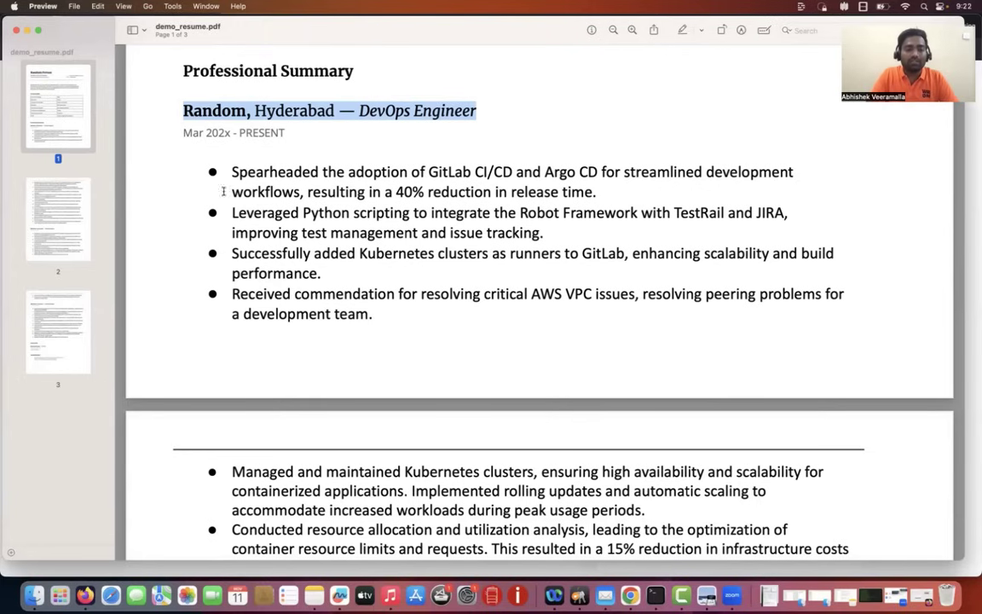
drag(232, 171, 373, 171)
drag(507, 189, 658, 194)
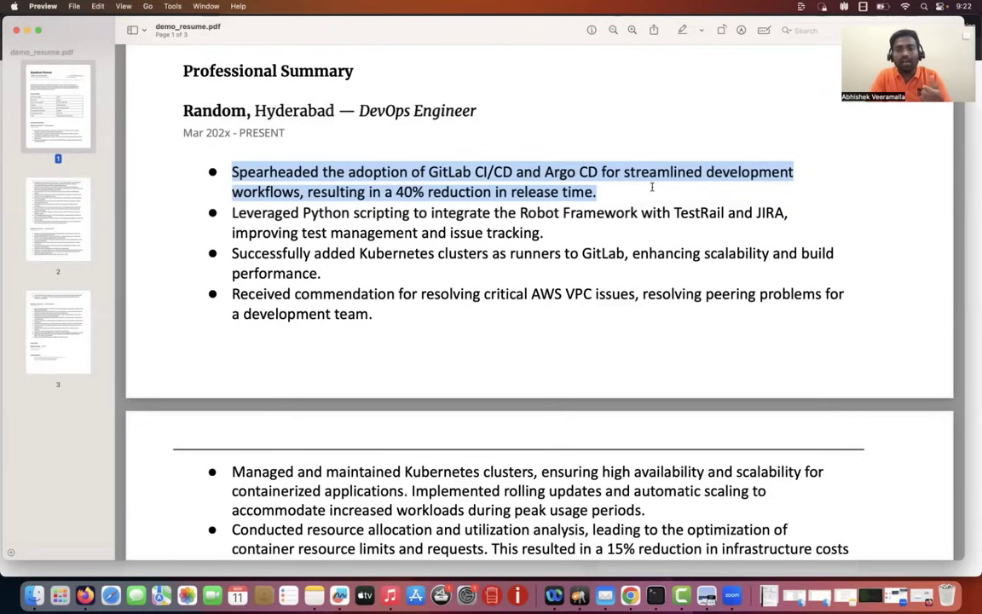
click(584, 175)
drag(335, 193, 572, 192)
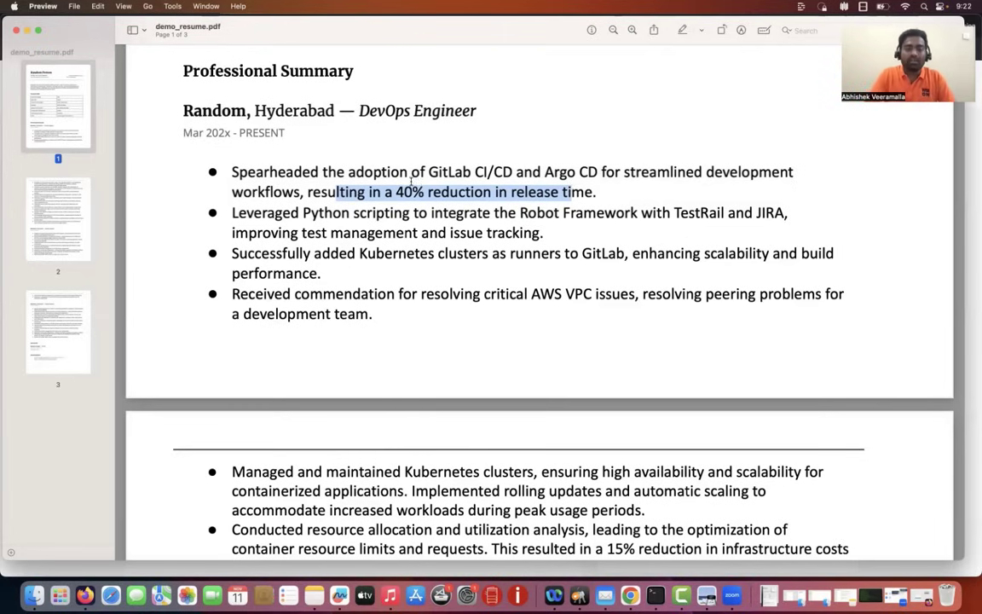
- Select the bullet on Python scripting with Robot Framework, TestRail and JIRA, and its wording on the Robot Framework integration
drag(266, 220, 233, 212)
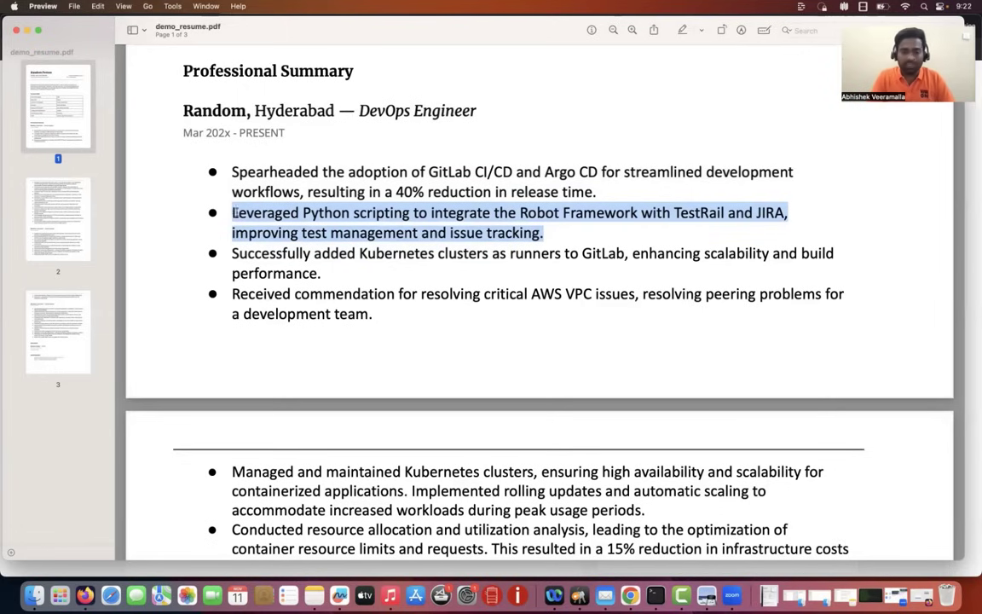
click(238, 248)
scroll(233, 277, down, 2)
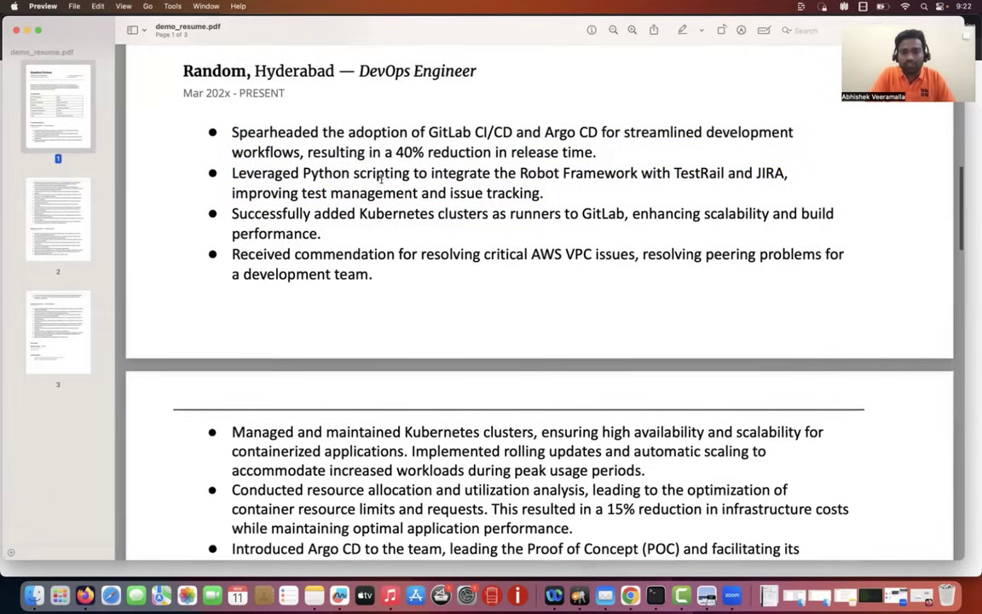
drag(324, 173, 537, 174)
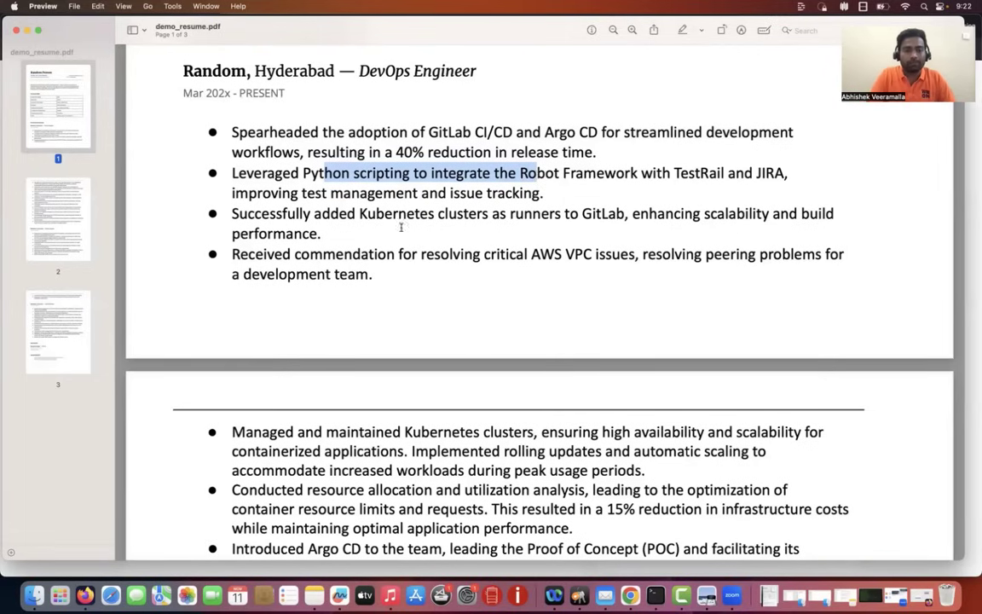
- Select the bullet on Kubernetes clusters as GitLab runners and the commendation for resolving AWS VPC issues
drag(276, 214, 438, 231)
scroll(438, 231, down, 2)
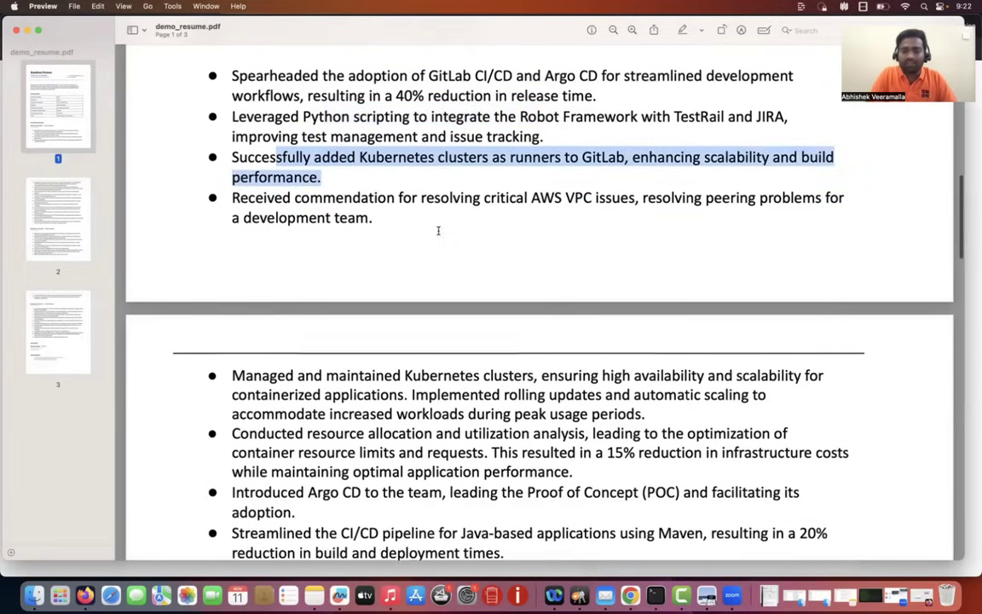
drag(294, 195, 373, 216)
scroll(497, 350, down, 3)
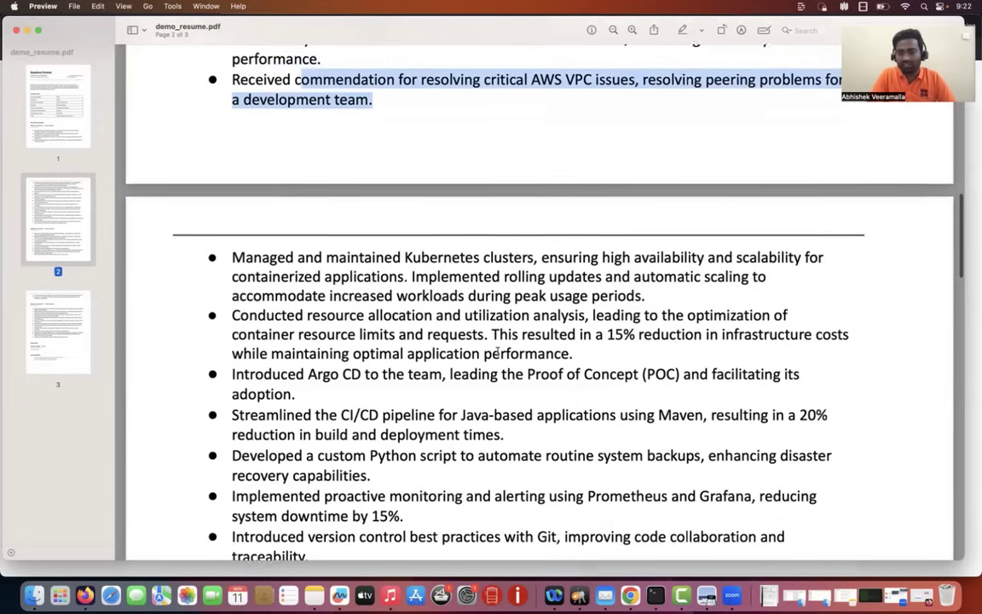
scroll(497, 350, up, 3)
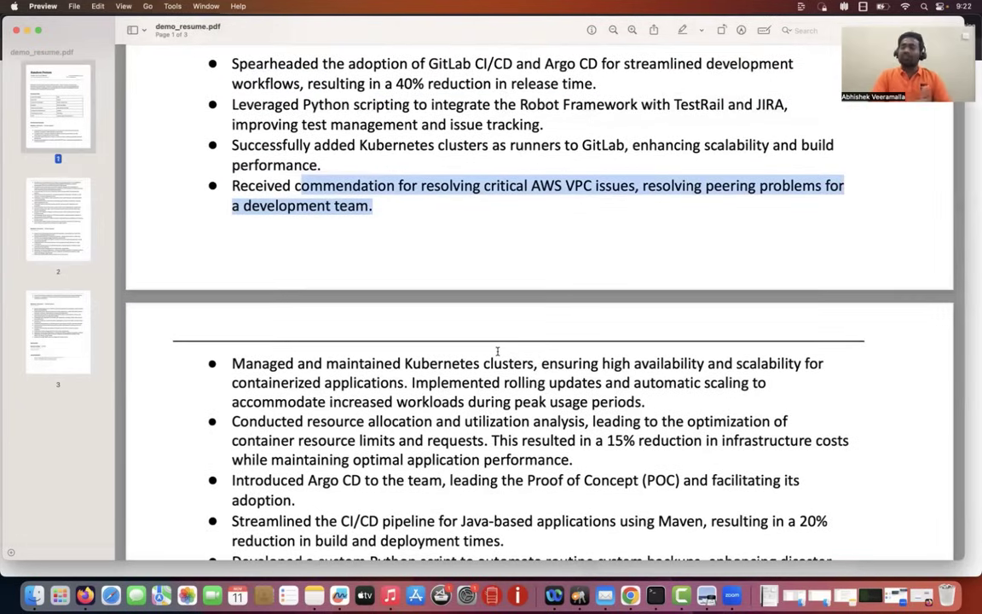
scroll(497, 350, up, 1)
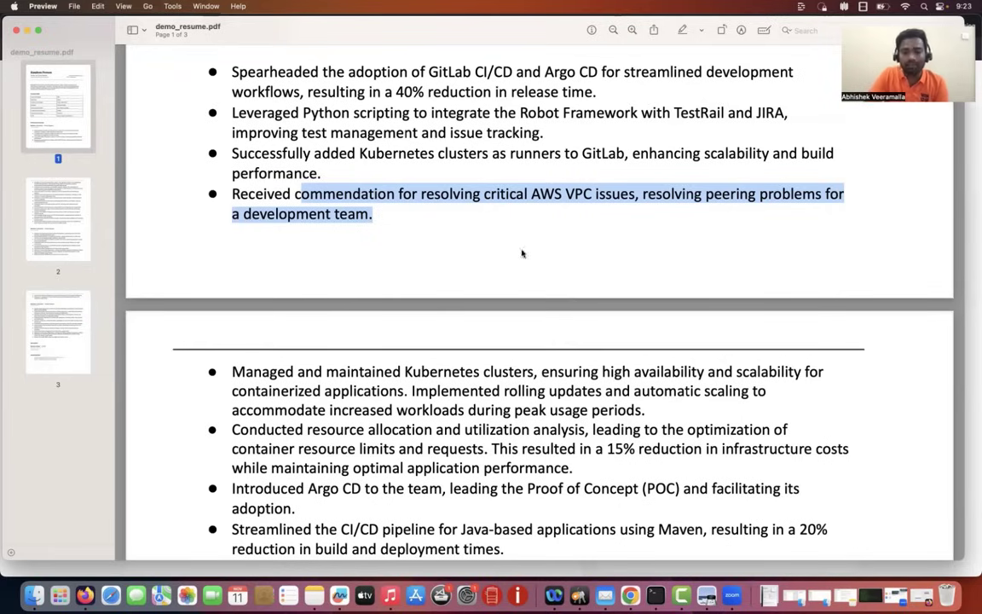
- Select the resource allocation bullet's wording on container limits and the 15% reduction in infrastructure costs
scroll(523, 254, down, 3)
drag(575, 341, 517, 310)
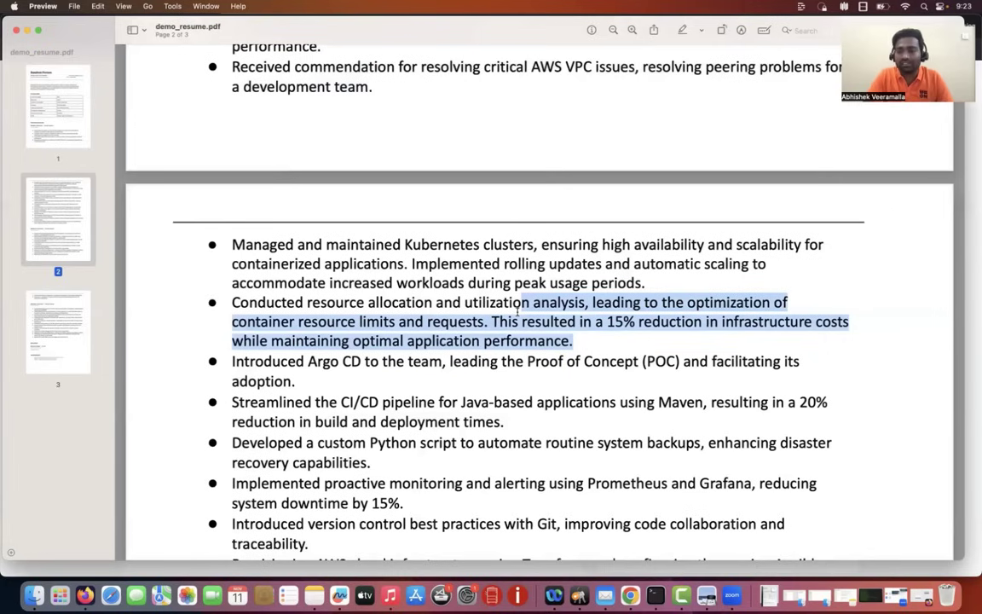
scroll(517, 311, down, 1)
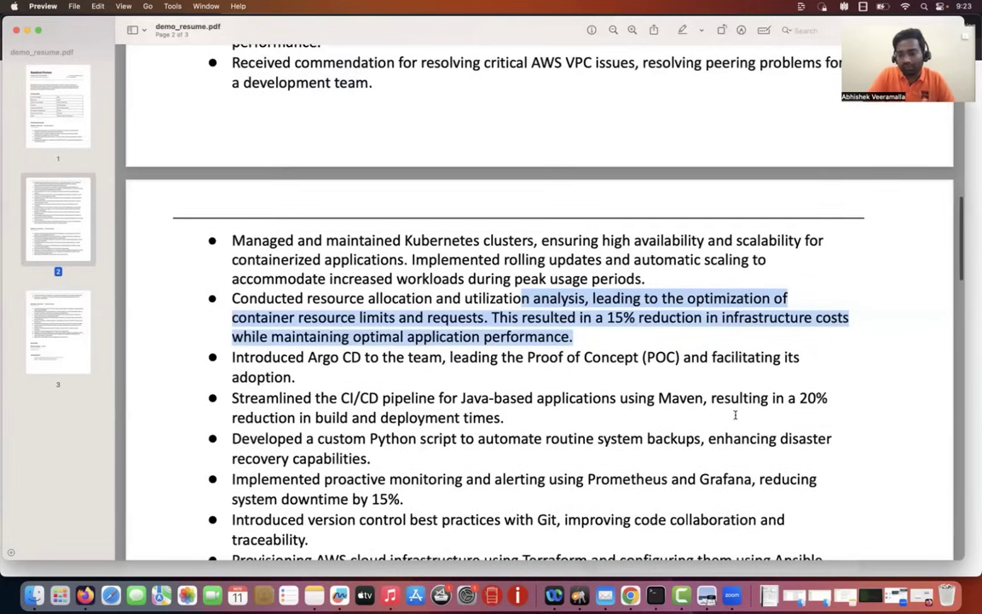
- Select the word Maven and the surrounding bullet on the Java CI/CD pipeline with the 20% reduction in build and deployment times
double_click(681, 400)
scroll(681, 400, down, 1)
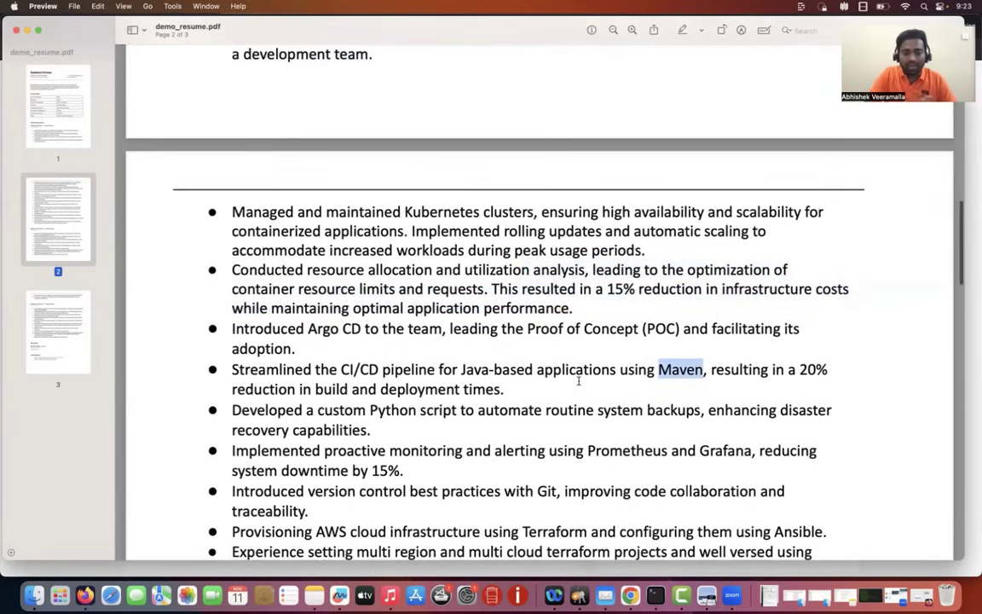
drag(360, 369, 621, 384)
scroll(621, 383, down, 2)
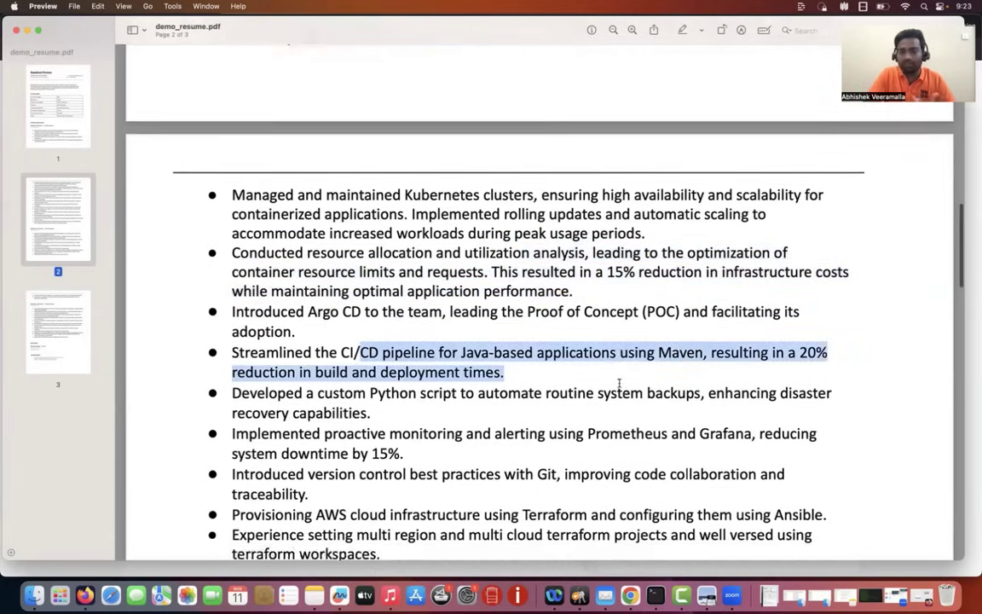
scroll(620, 382, down, 1)
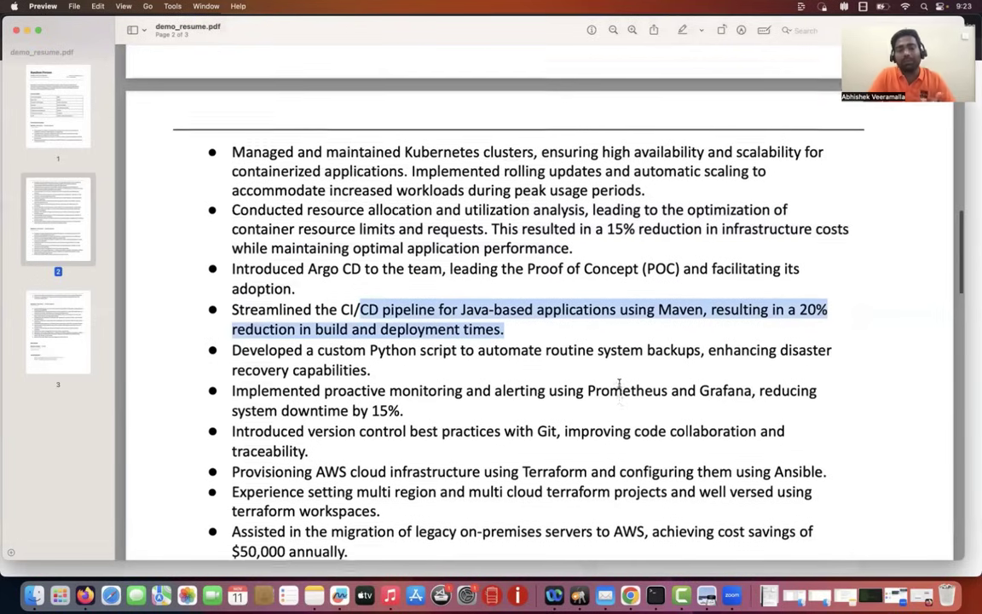
scroll(515, 378, down, 2)
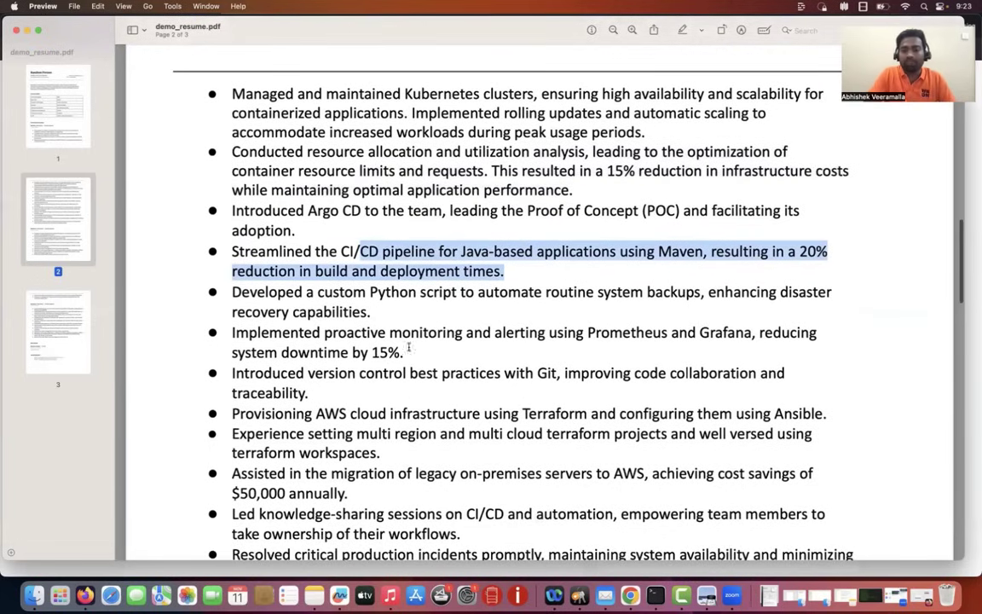
- Select the Prometheus and Grafana monitoring bullet, check the role's remaining bullets and clear the selection
drag(406, 352, 234, 324)
scroll(235, 324, down, 10)
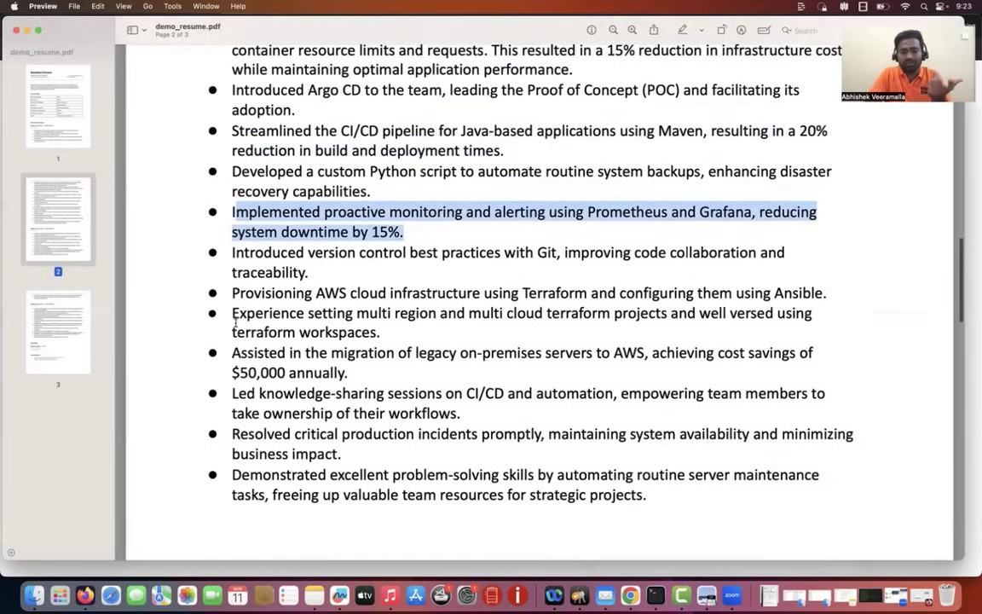
scroll(234, 322, down, 1)
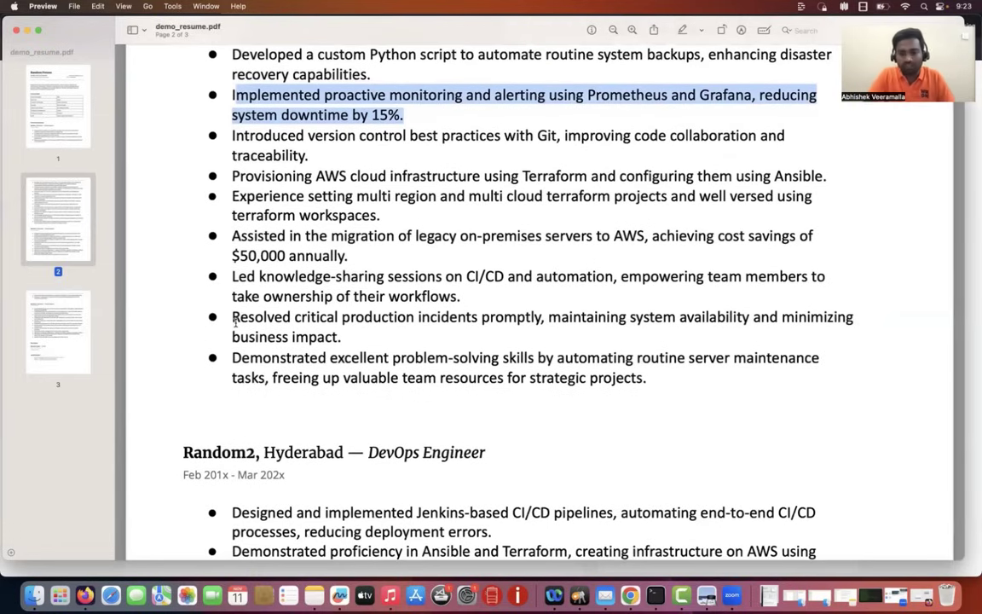
scroll(298, 320, up, 1)
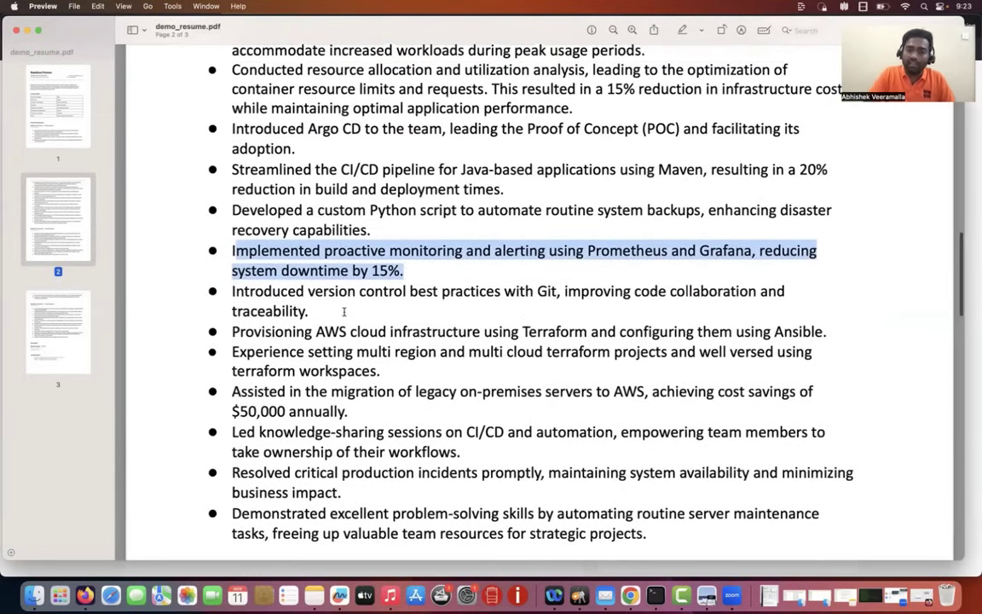
scroll(346, 320, down, 5)
click(354, 327)
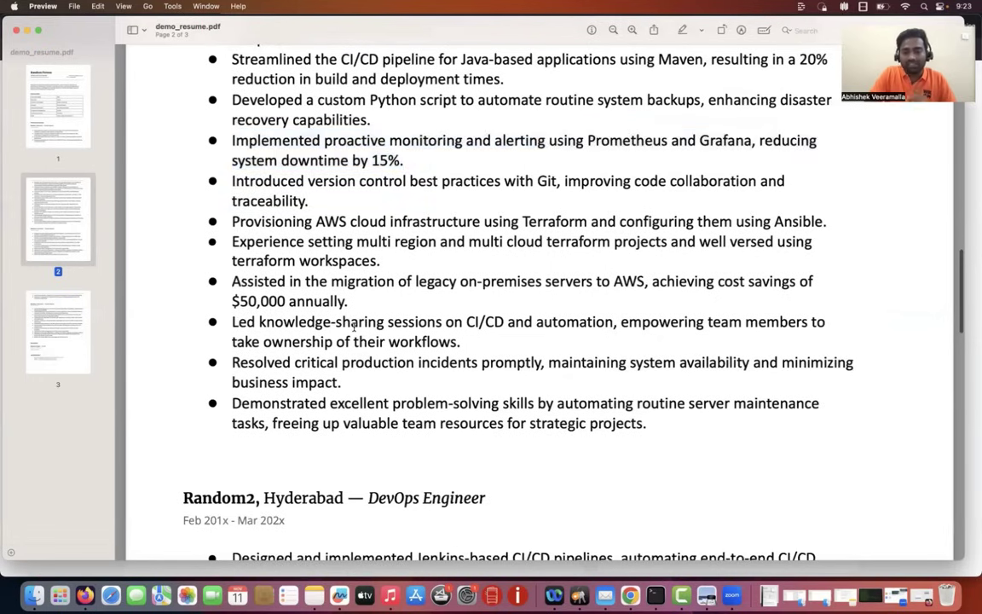
- Review the most recent role's bullets from the first page and select those from the Maven pipeline through critical production incidents
scroll(354, 328, up, 6)
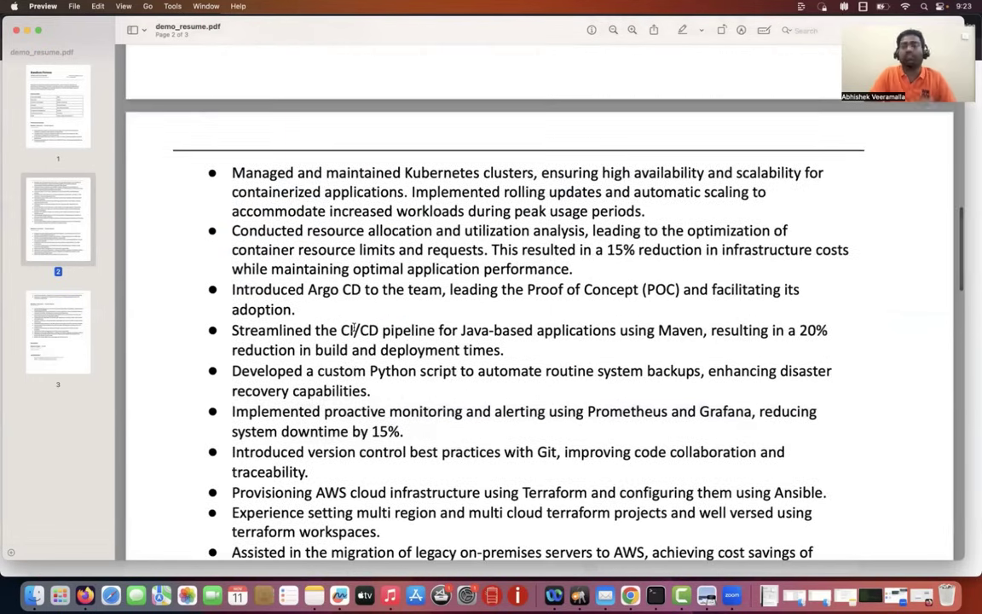
scroll(354, 328, up, 4)
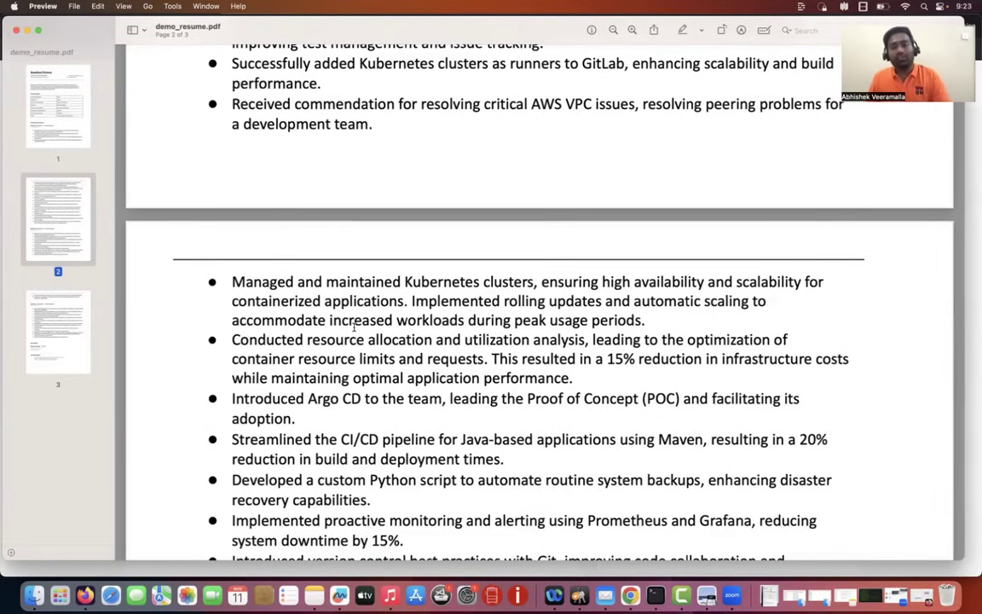
scroll(354, 324, up, 3)
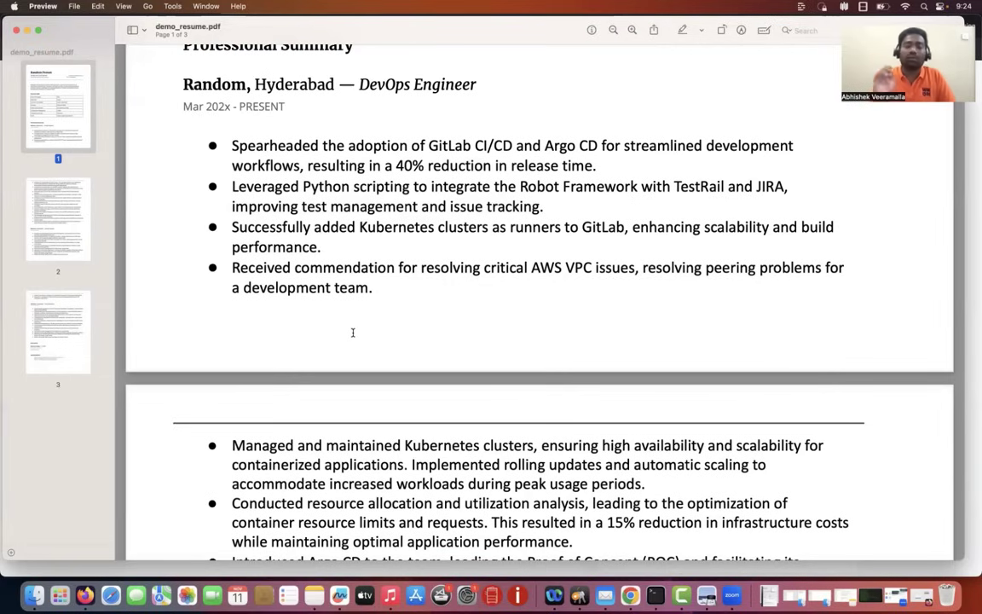
scroll(352, 332, down, 10)
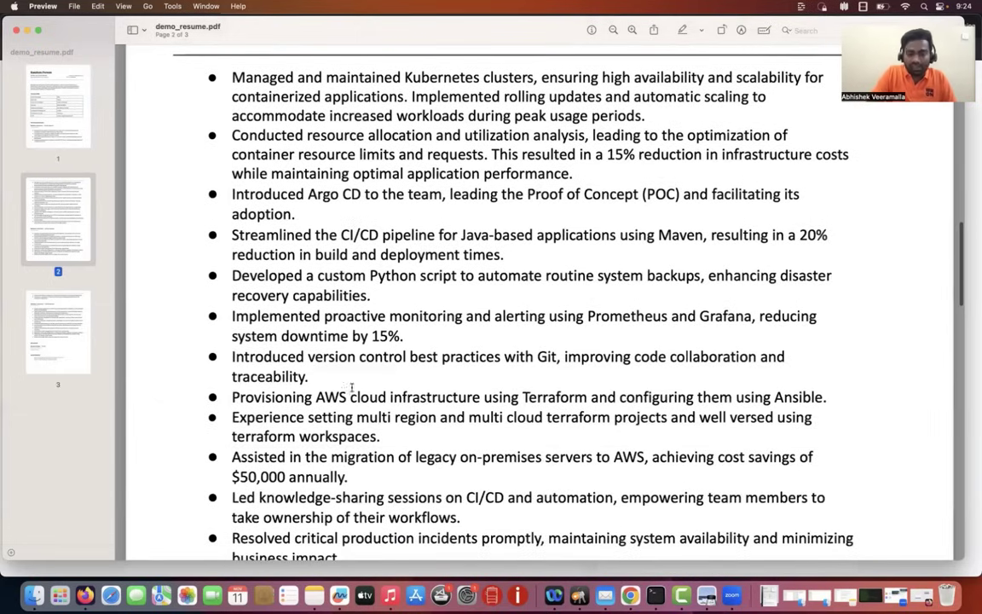
drag(395, 535, 316, 254)
scroll(326, 246, down, 5)
scroll(326, 245, up, 8)
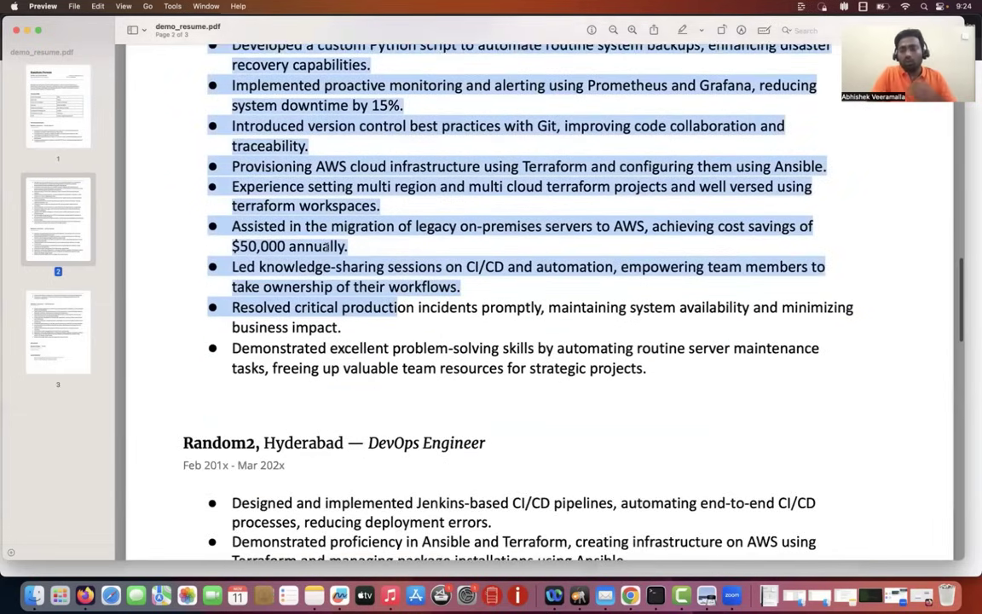
scroll(327, 247, up, 7)
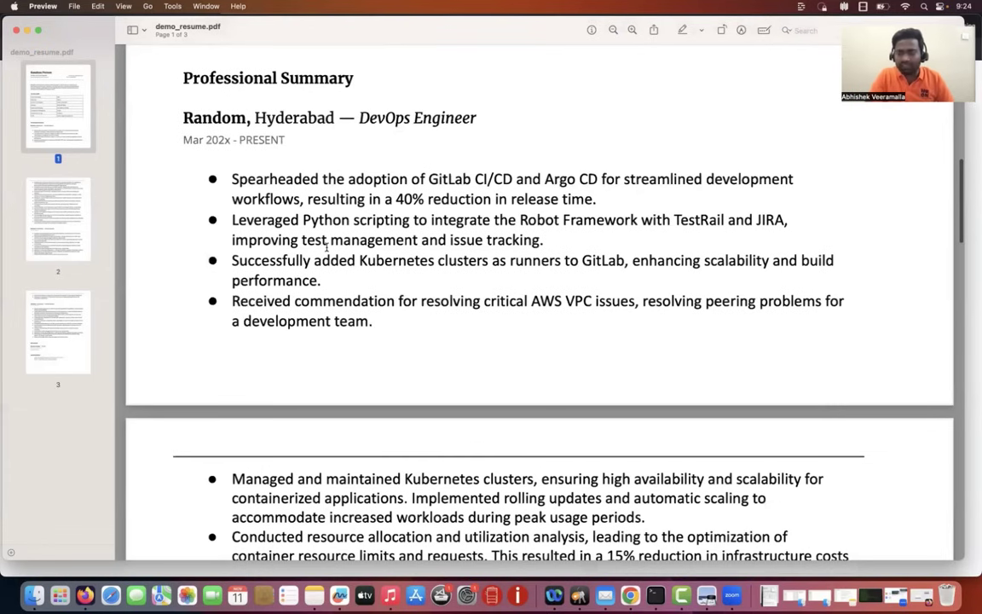
- Dismiss the security update notice covering the most recent role's bullets
scroll(327, 247, down, 2)
scroll(327, 247, down, 1)
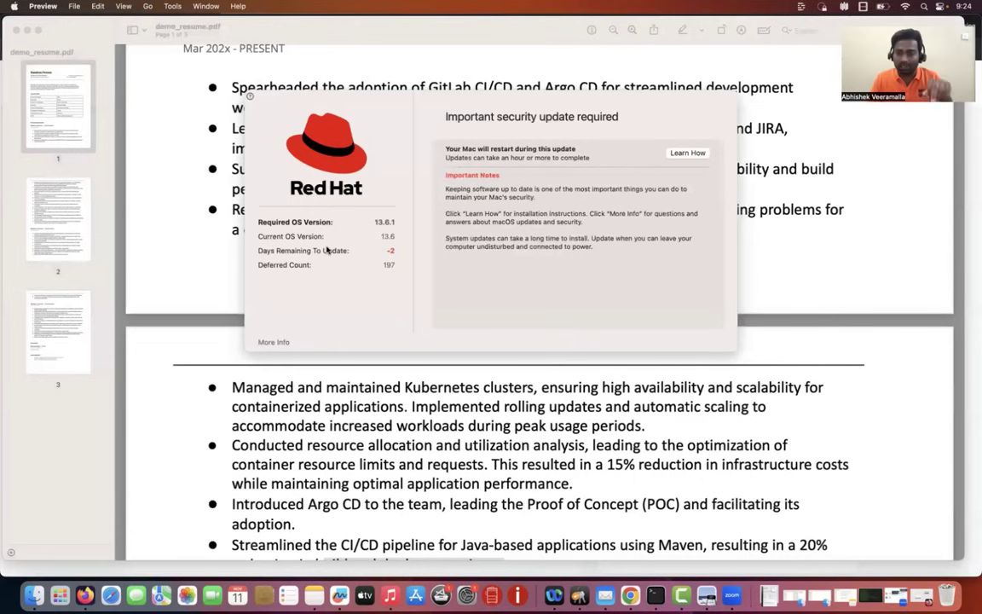
click(846, 248)
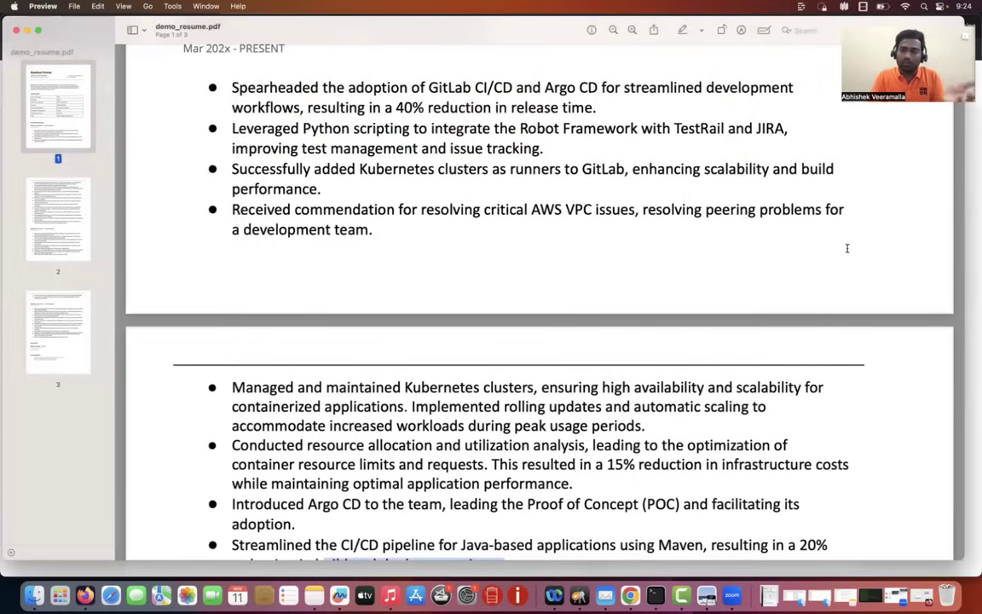
- Select the title line and dates of the earlier DevOps Engineer role at Random2
scroll(846, 248, down, 1)
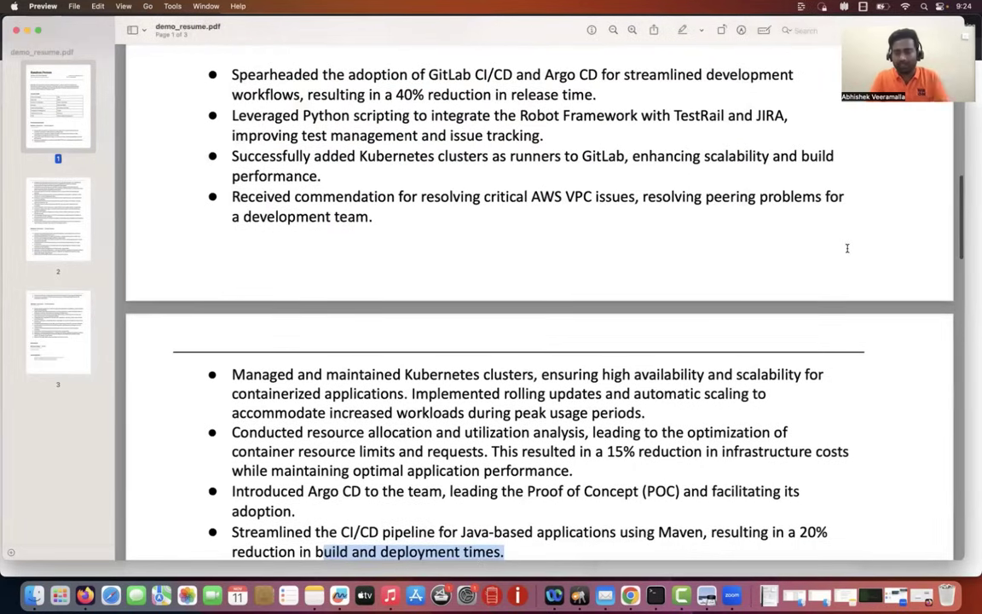
scroll(846, 247, down, 3)
scroll(846, 248, down, 10)
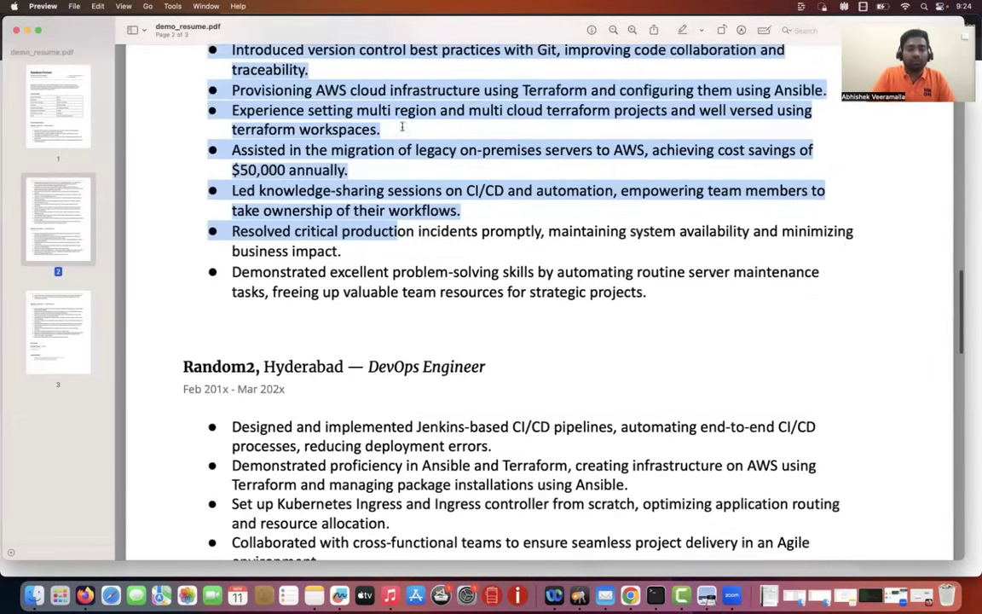
scroll(237, 124, down, 4)
drag(213, 152, 381, 213)
scroll(451, 230, down, 3)
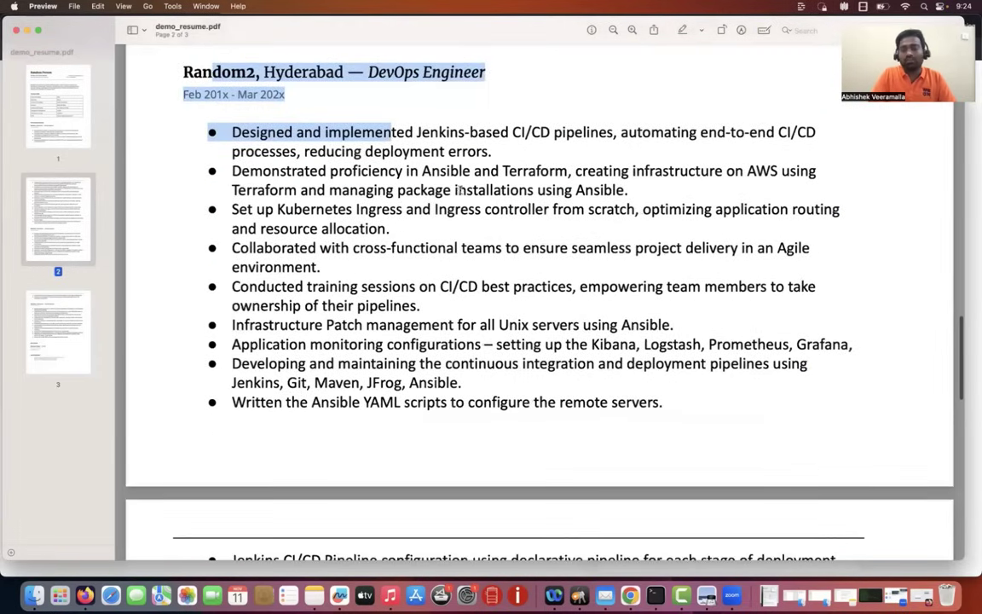
- Clear the selection and compare the bullets of the Random2 role with those of the most recent role
click(521, 249)
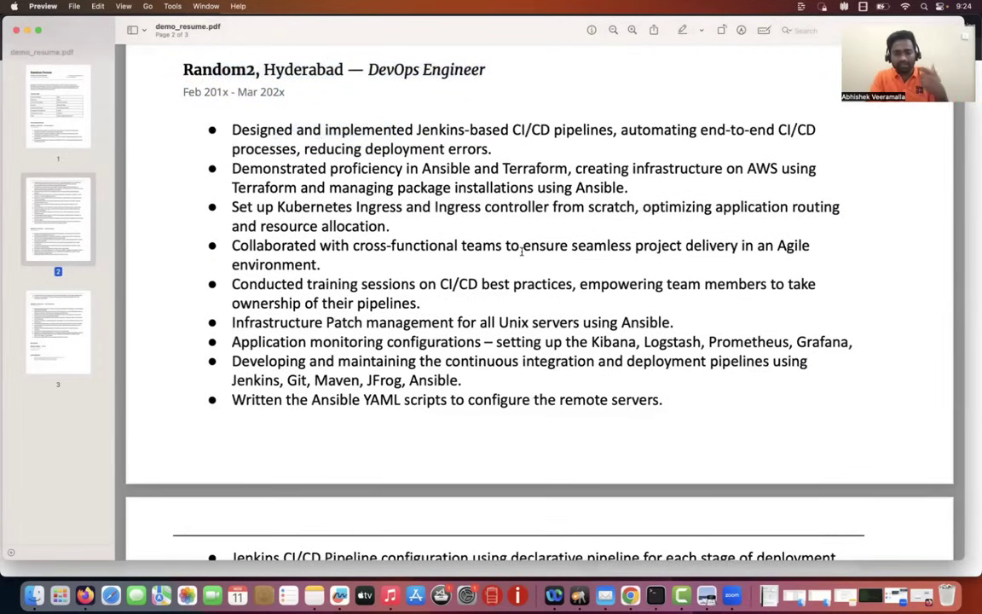
scroll(522, 249, down, 3)
scroll(320, 120, up, 1)
scroll(298, 117, up, 3)
scroll(298, 117, up, 10)
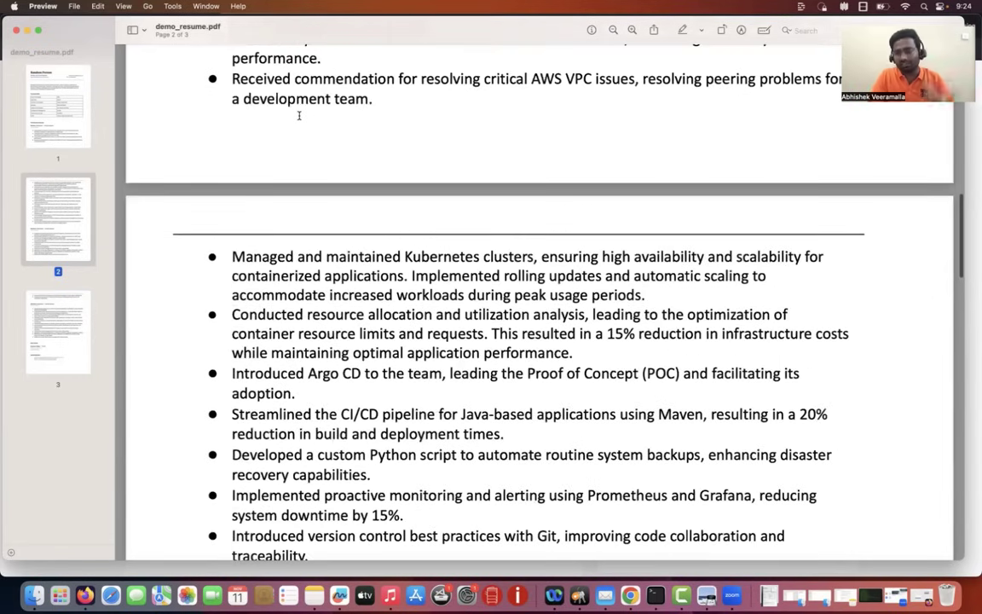
scroll(298, 116, down, 5)
scroll(298, 116, down, 7)
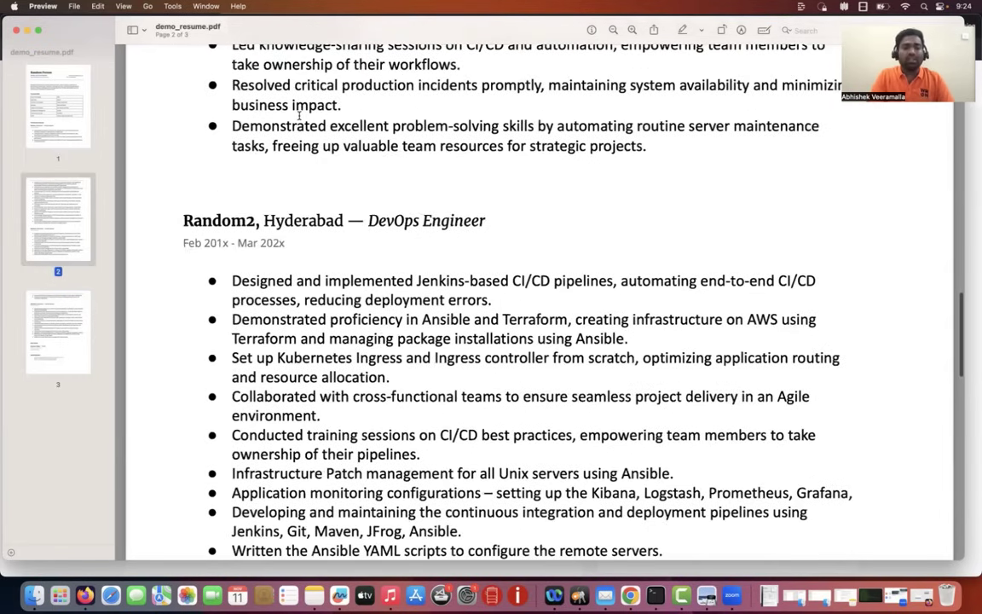
scroll(298, 117, down, 3)
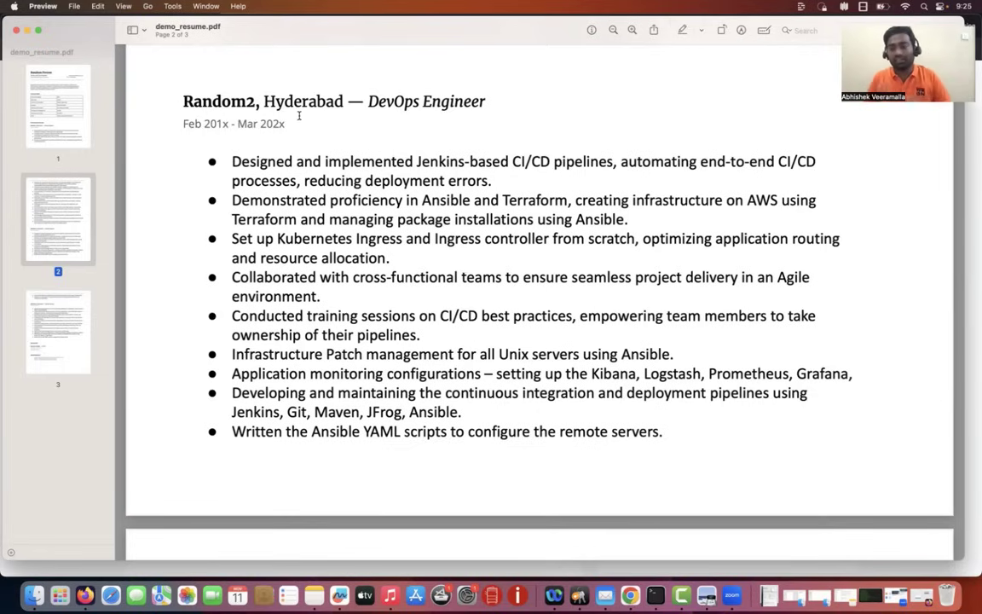
scroll(267, 160, down, 2)
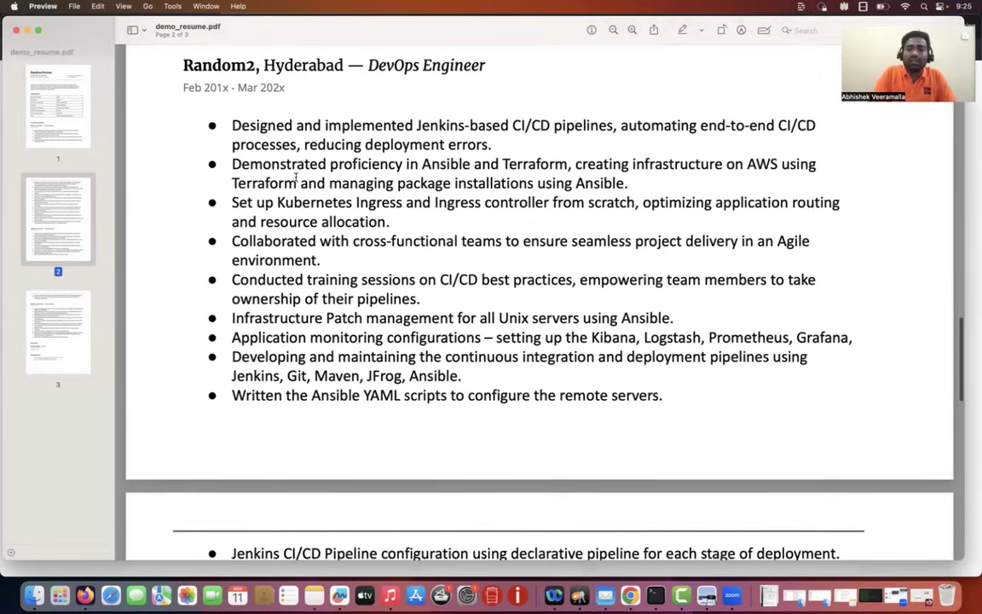
- Select the Random2 role's Jenkins pipeline wording and the most recent role's bullets from Terraform provisioning to critical production incidents
drag(391, 123, 604, 162)
click(578, 140)
scroll(396, 192, up, 10)
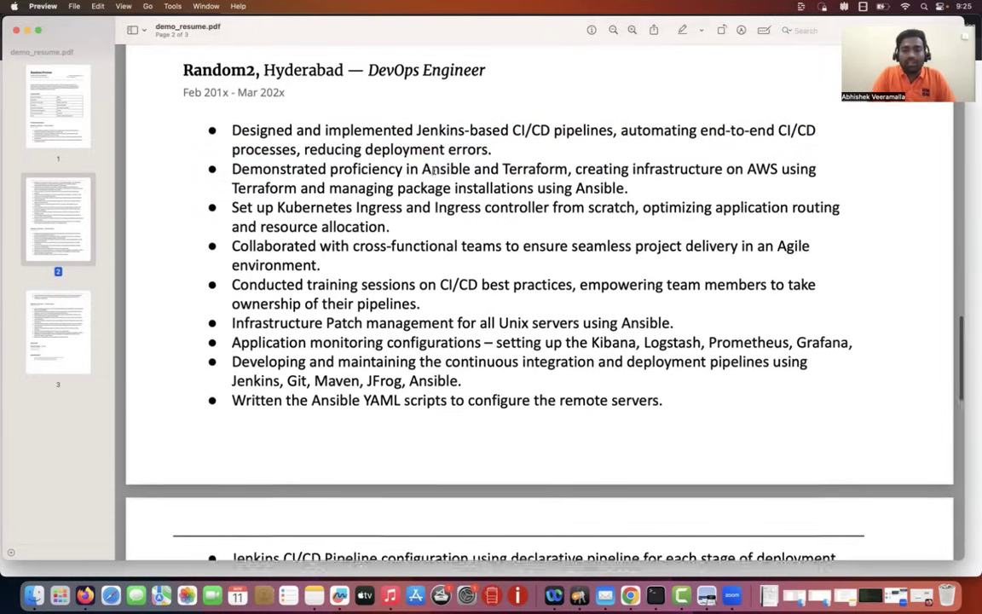
drag(401, 91, 544, 231)
scroll(485, 208, up, 3)
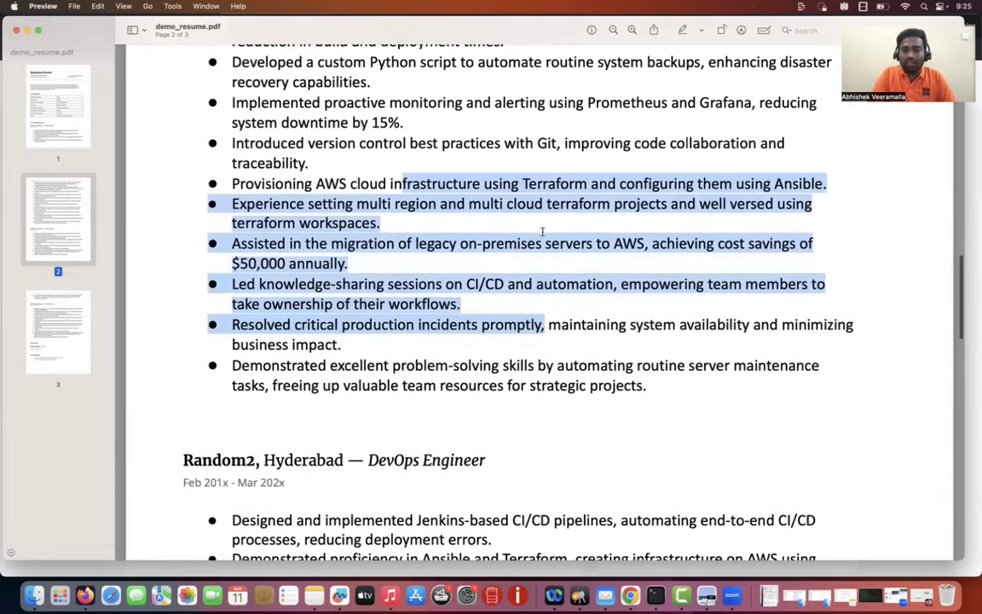
- Select the Random2 role's bullets from the Jenkins-based pipelines to the Ingress controller, and the word Ansible in its second bullet
scroll(531, 193, down, 6)
scroll(395, 239, down, 3)
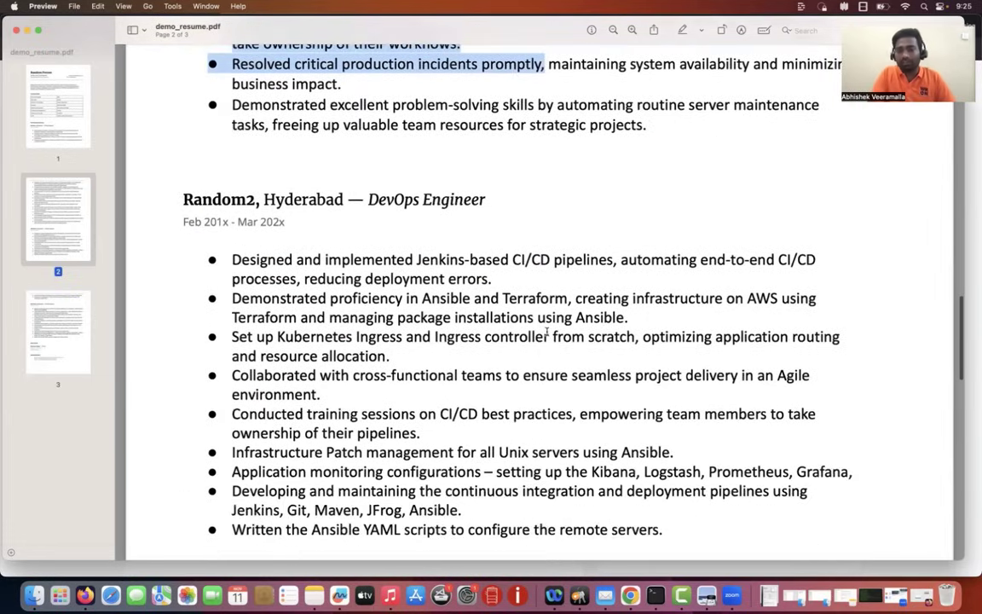
drag(439, 260, 547, 336)
scroll(411, 232, down, 2)
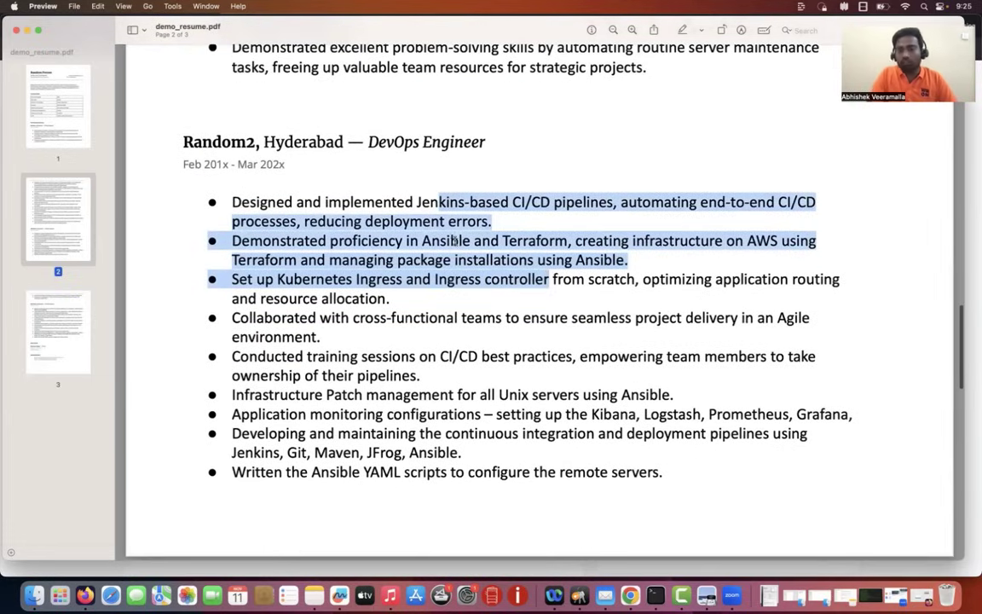
double_click(453, 241)
- Select the Random2 role's Ansible YAML scripts wording and the Ansible and Terraform wording in its second bullet
scroll(447, 232, down, 1)
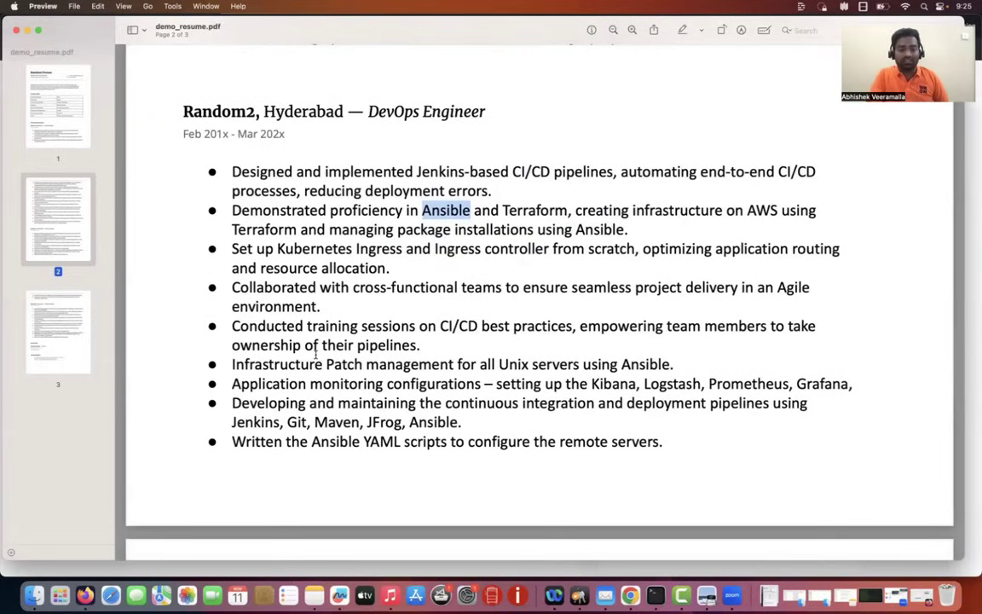
scroll(395, 359, down, 1)
scroll(395, 358, down, 3)
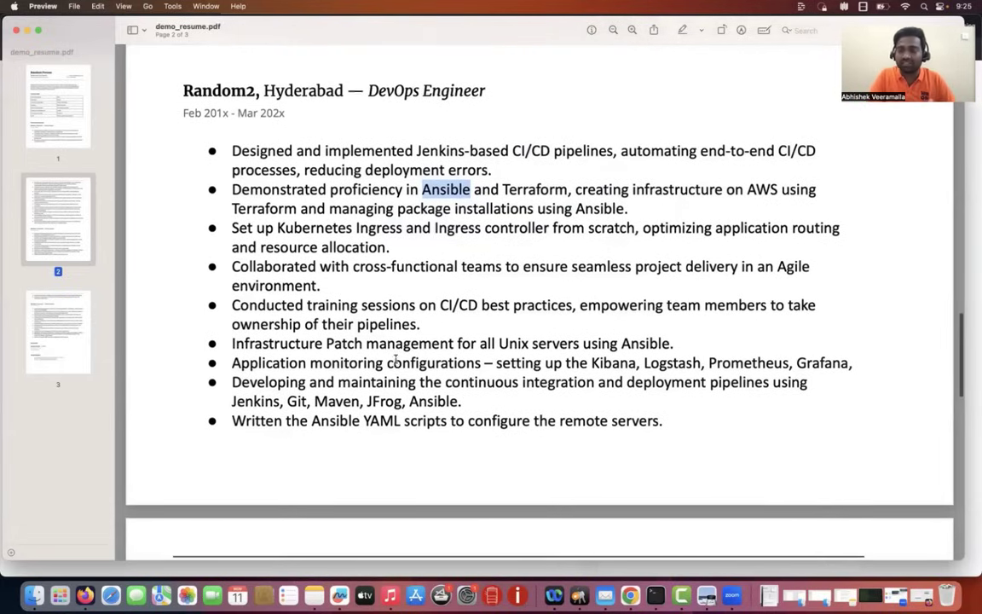
drag(328, 376, 554, 376)
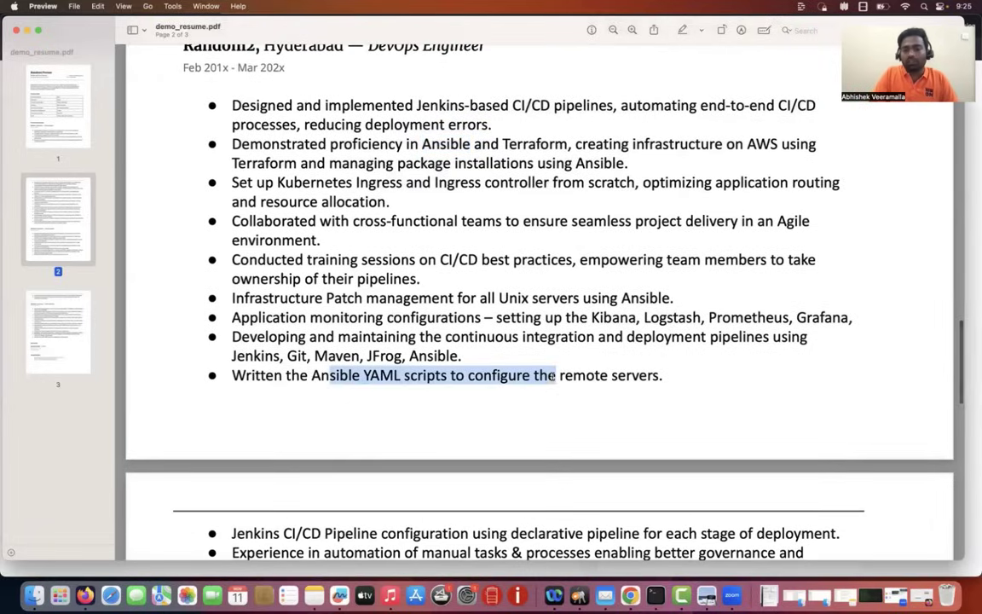
drag(440, 144, 599, 145)
- Select the Git training sessions wording and the Python-based GitHub webhook automation wording under the Random3 DevOps Engineer role
scroll(597, 145, down, 20)
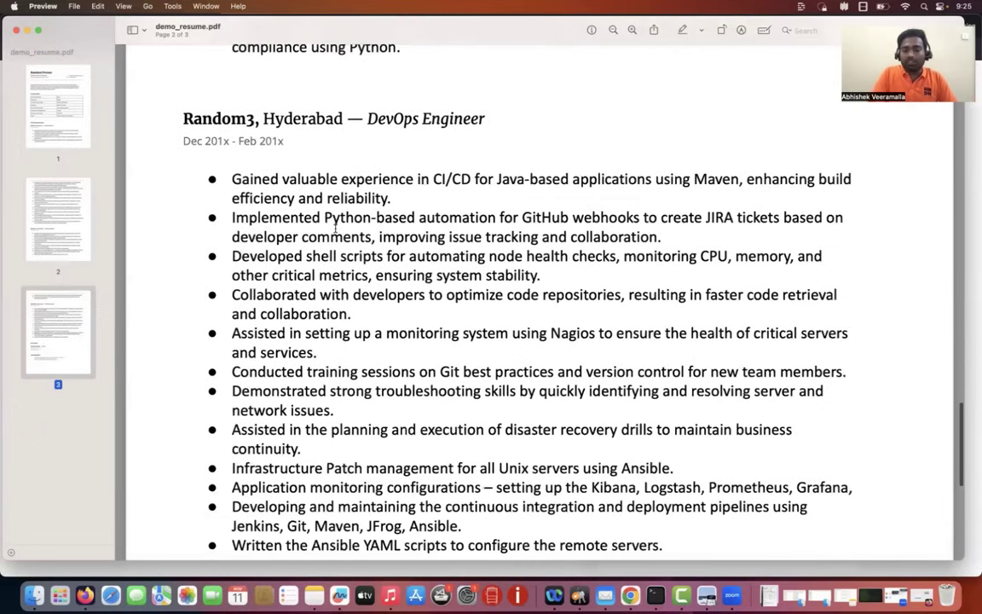
scroll(335, 228, down, 2)
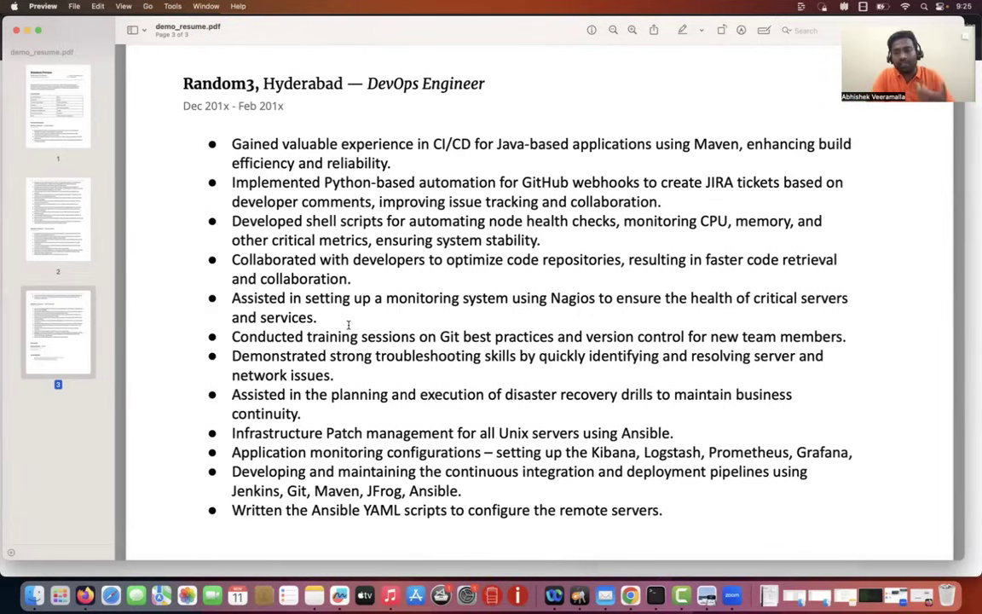
drag(248, 336, 506, 338)
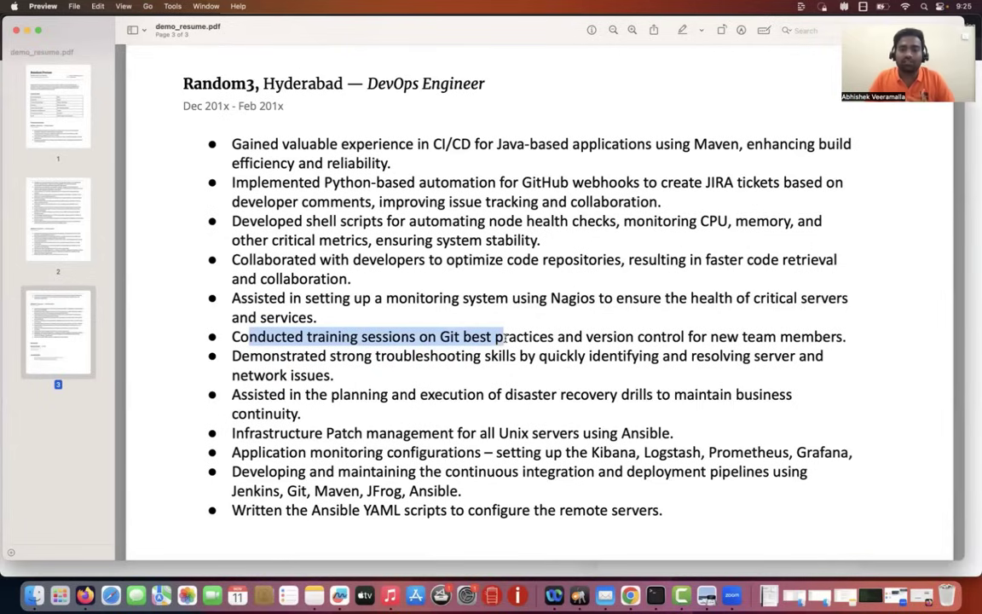
drag(354, 182, 629, 182)
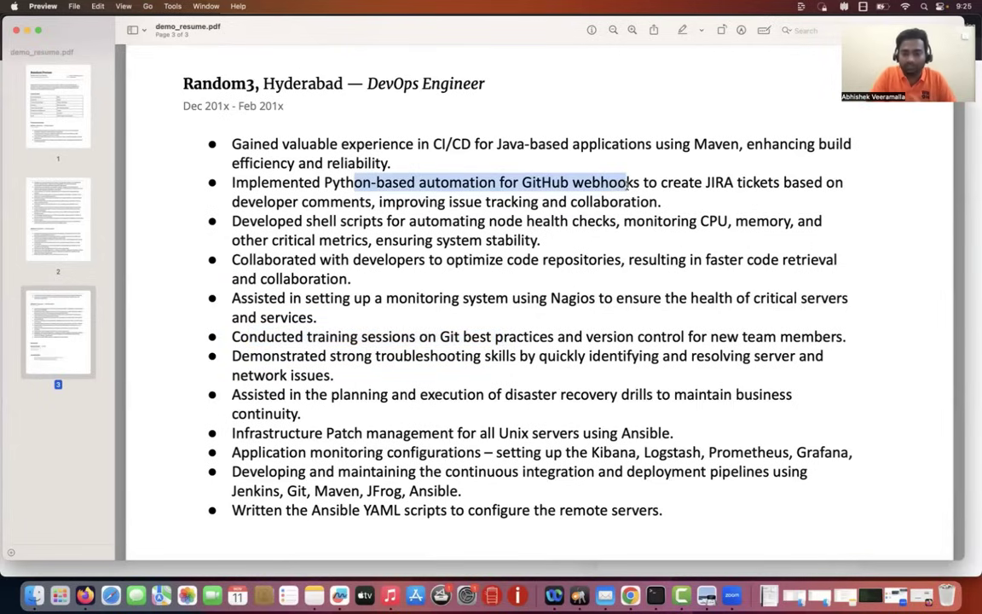
- Select the Random3 role's bullets from the shell scripts for node health checks to the Ansible YAML scripts
scroll(458, 329, down, 3)
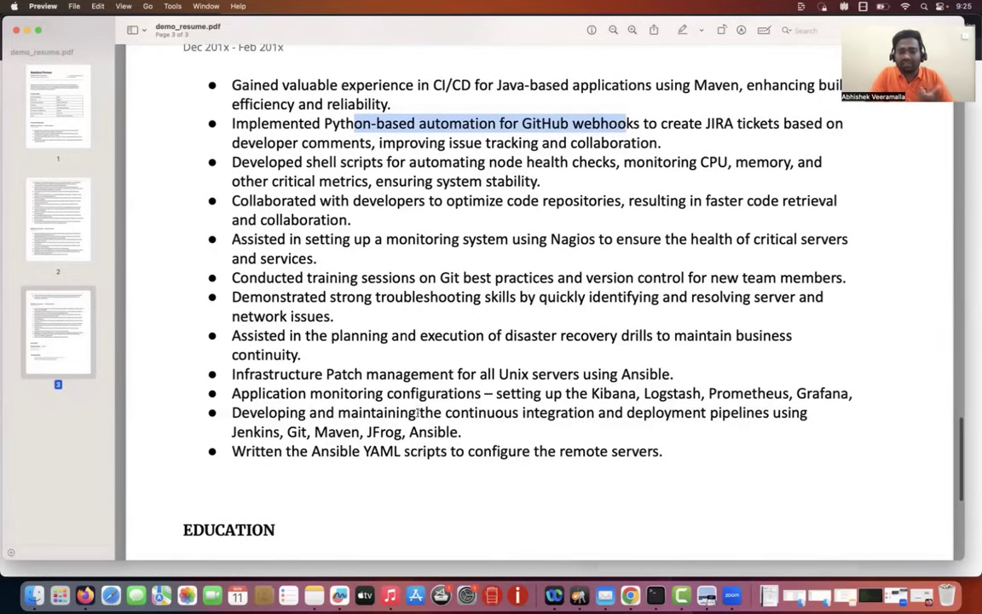
drag(664, 450, 341, 162)
scroll(347, 162, up, 2)
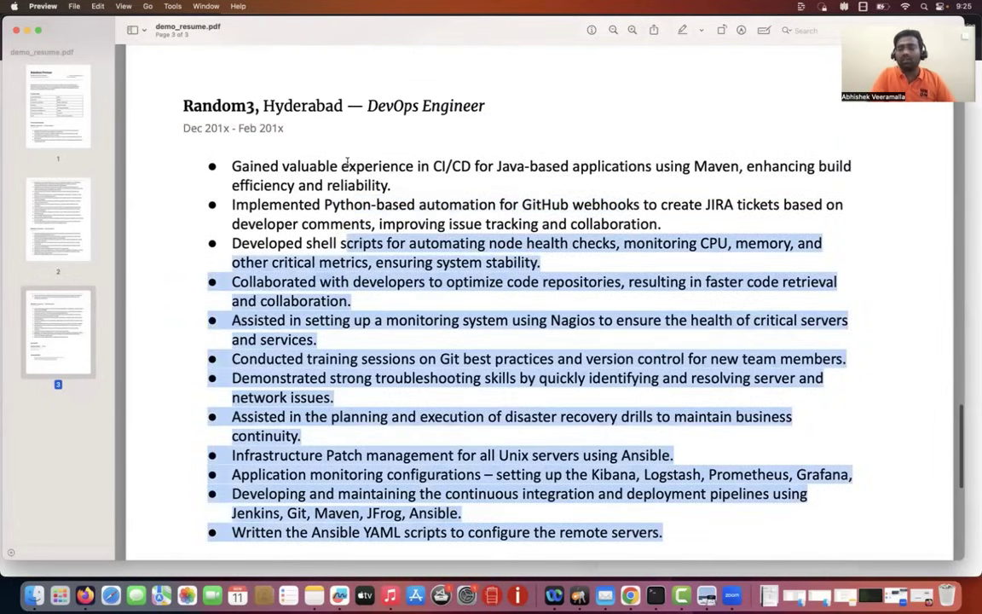
scroll(347, 162, up, 3)
- Select the Education and Achievements headings and the three award entries at the end of the resume
scroll(347, 162, down, 15)
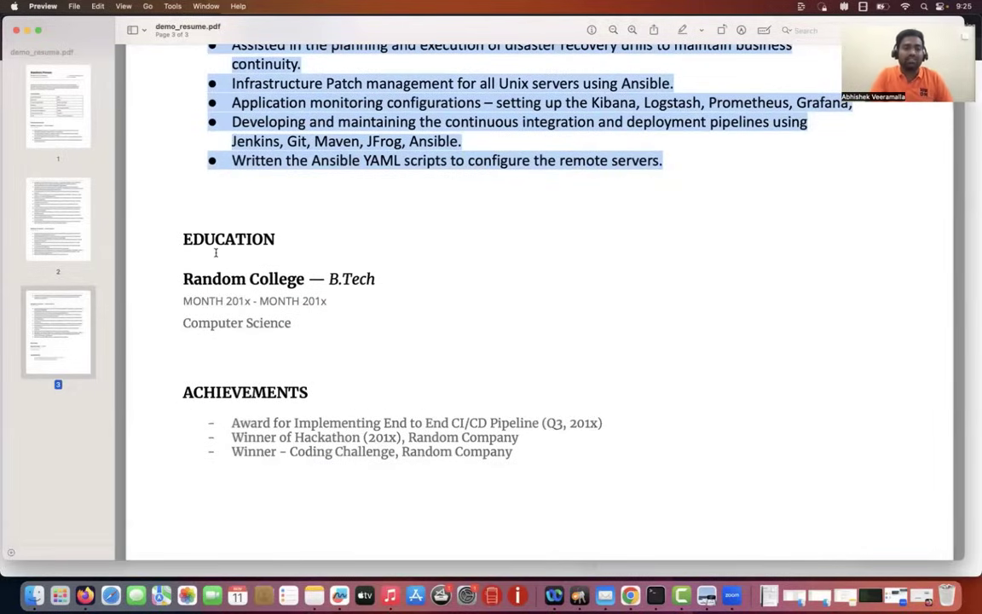
drag(193, 239, 285, 238)
double_click(240, 391)
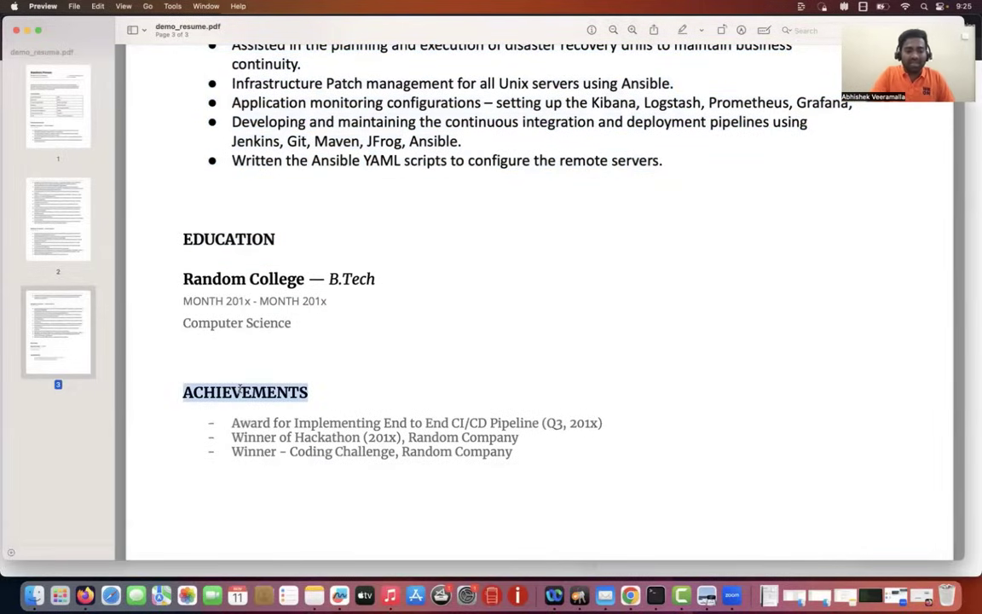
scroll(240, 391, up, 2)
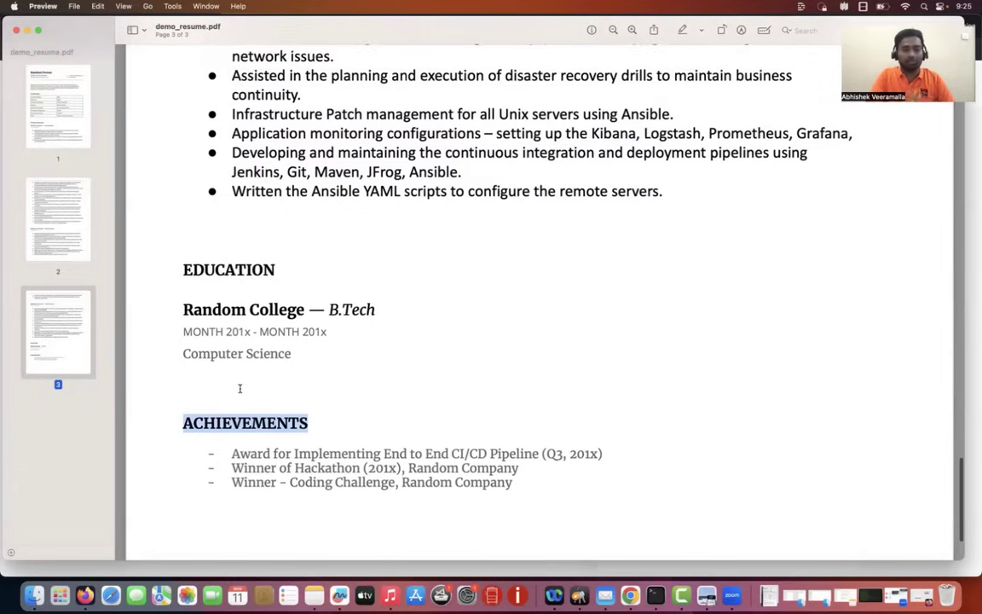
drag(534, 497, 261, 420)
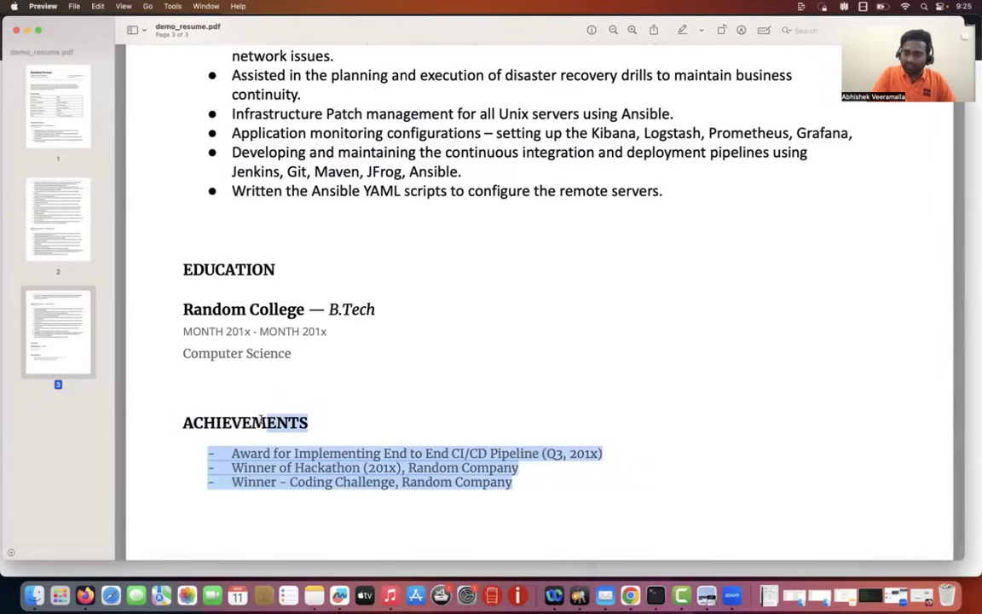
- Review the resume again from its introduction to the Random2 role, and minimize the document window
scroll(261, 421, up, 10)
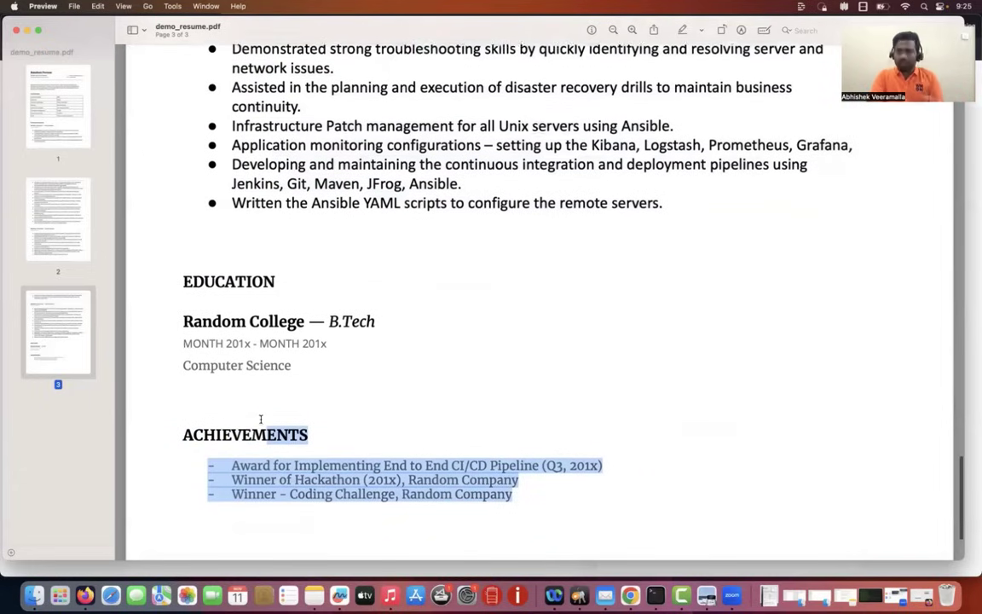
scroll(261, 421, up, 20)
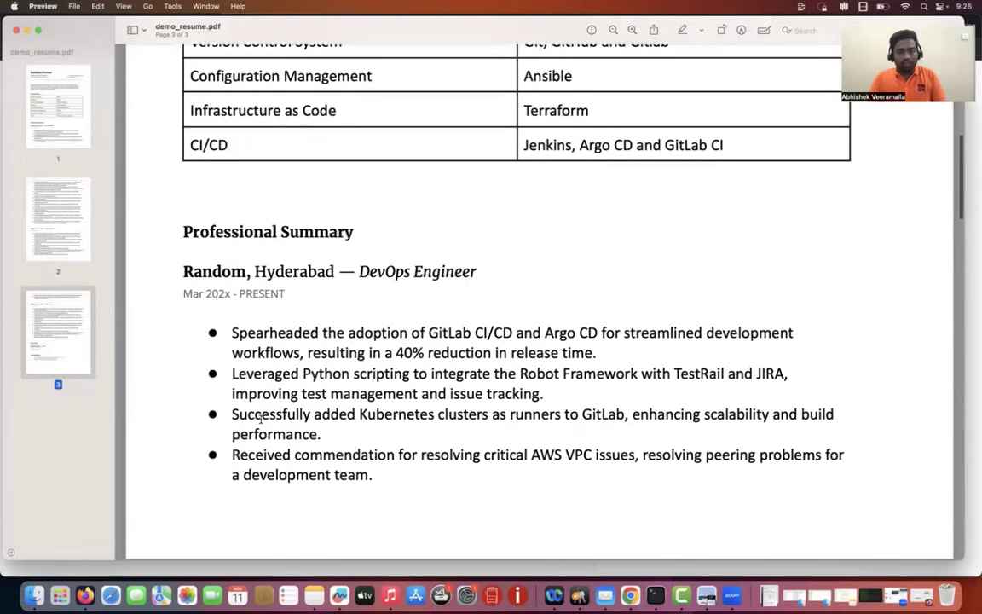
scroll(261, 420, up, 4)
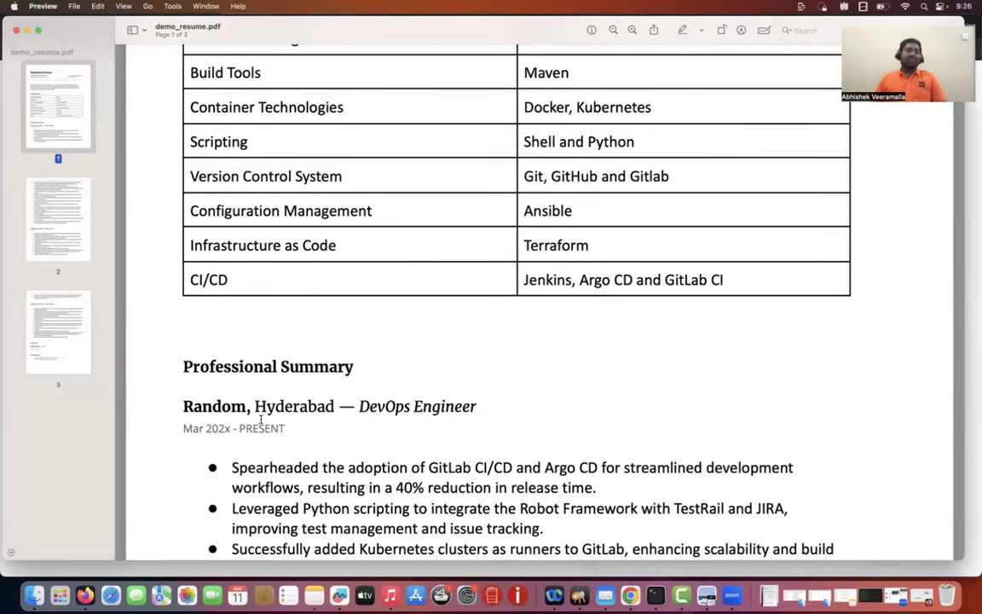
scroll(406, 324, up, 12)
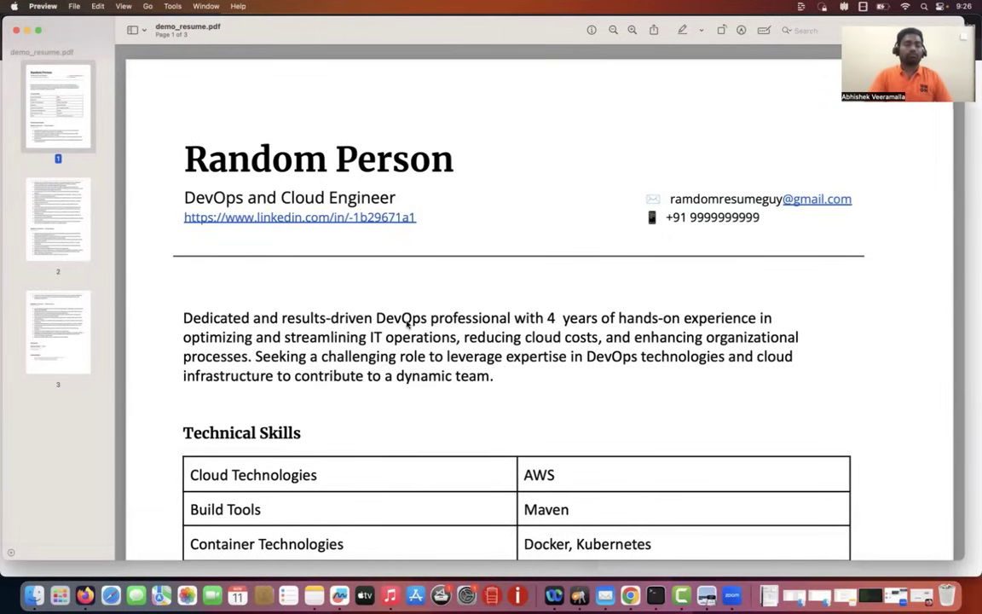
scroll(264, 340, down, 10)
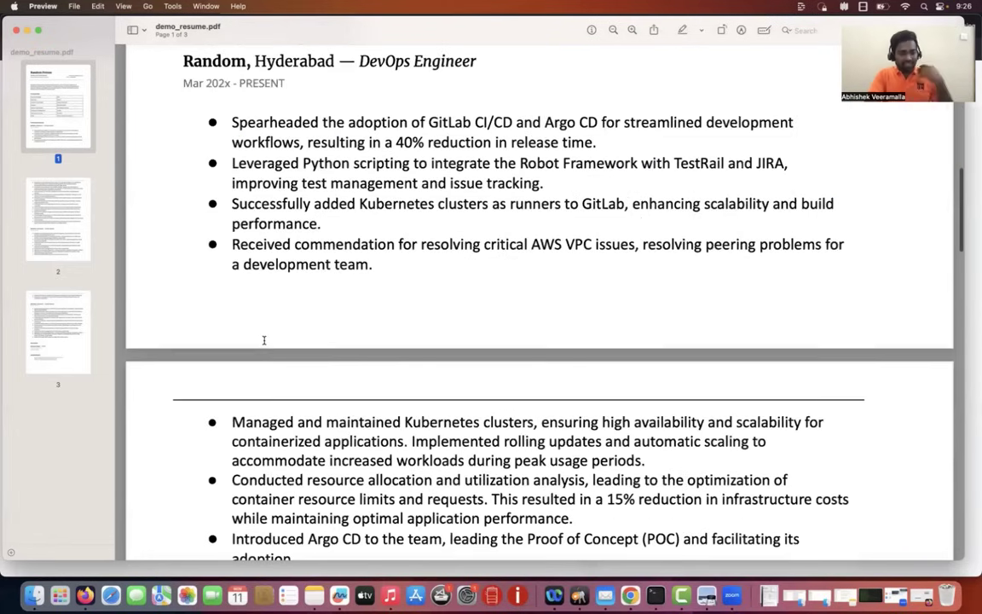
scroll(264, 340, down, 10)
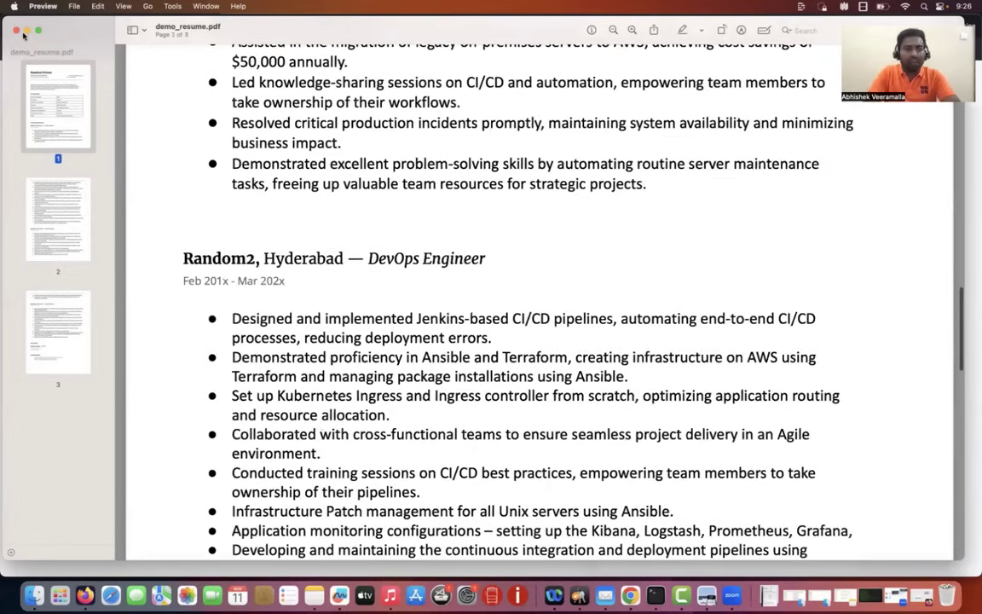
key(super+m)
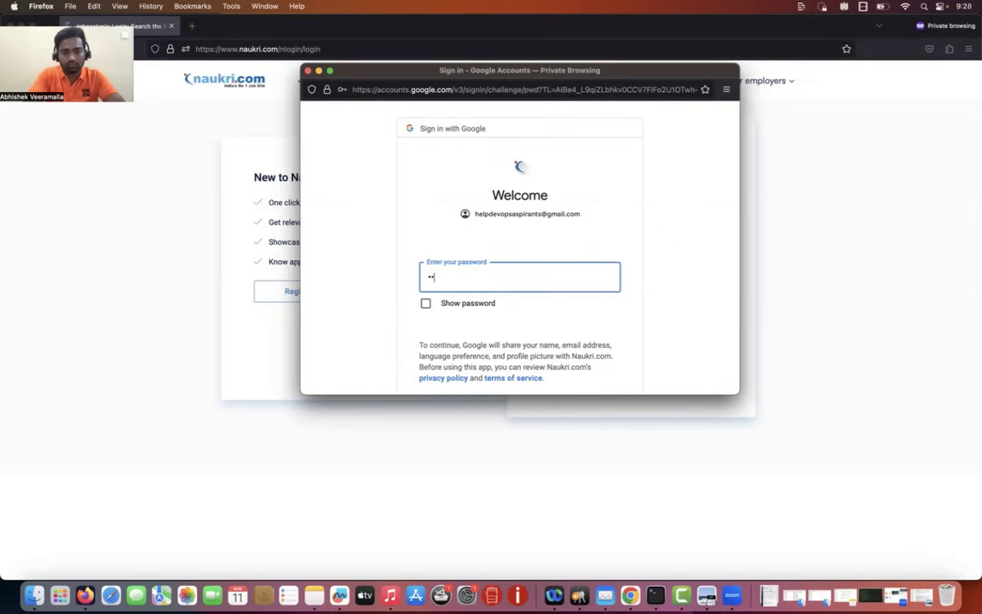
- Enter the Google account password to sign in to Naukri.com in Firefox, and enlarge the page to 120%
text(••••••••••••••••••••)
key(Return)
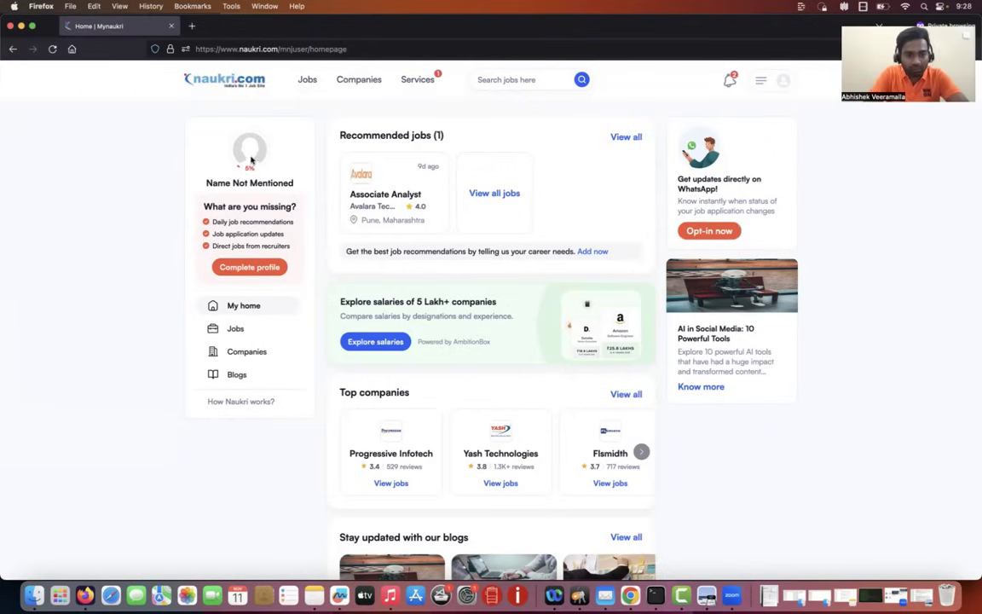
key(super+plus)
key(super+plus)
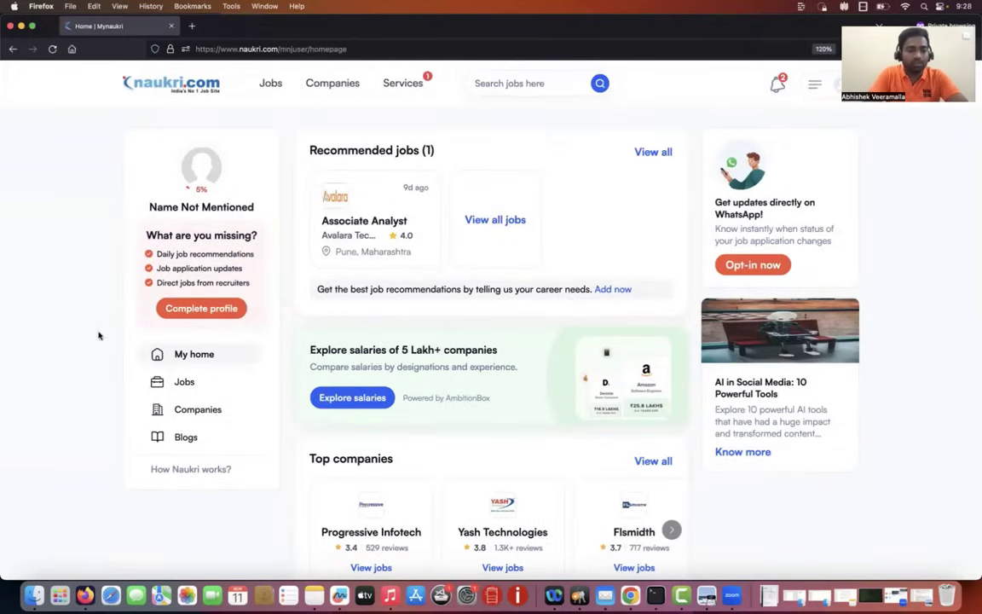
- Open the basic details of the incomplete Naukri profile and enter the candidate's full name
click(203, 308)
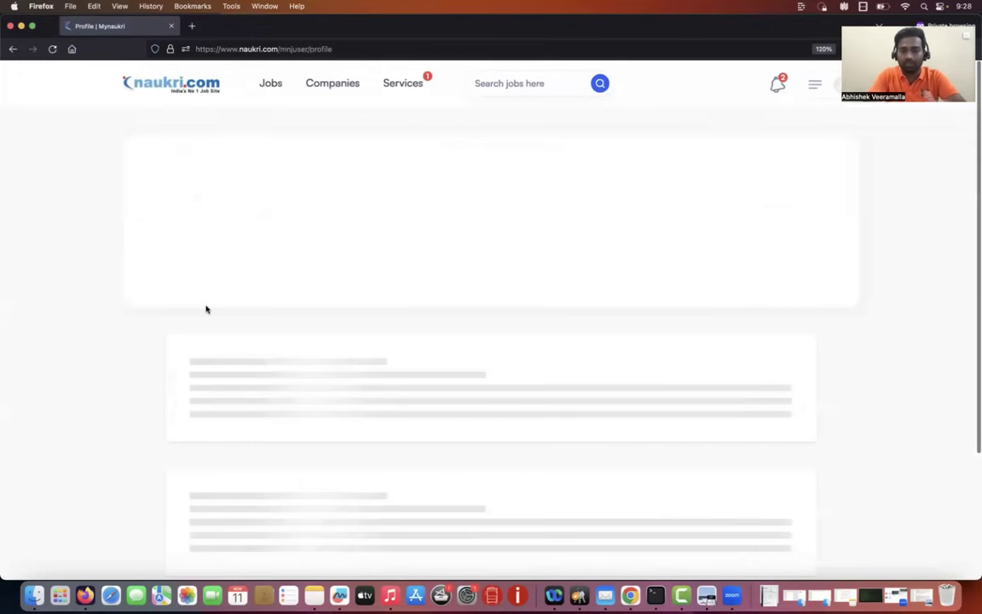
click(358, 168)
click(329, 231)
text(Random Per)
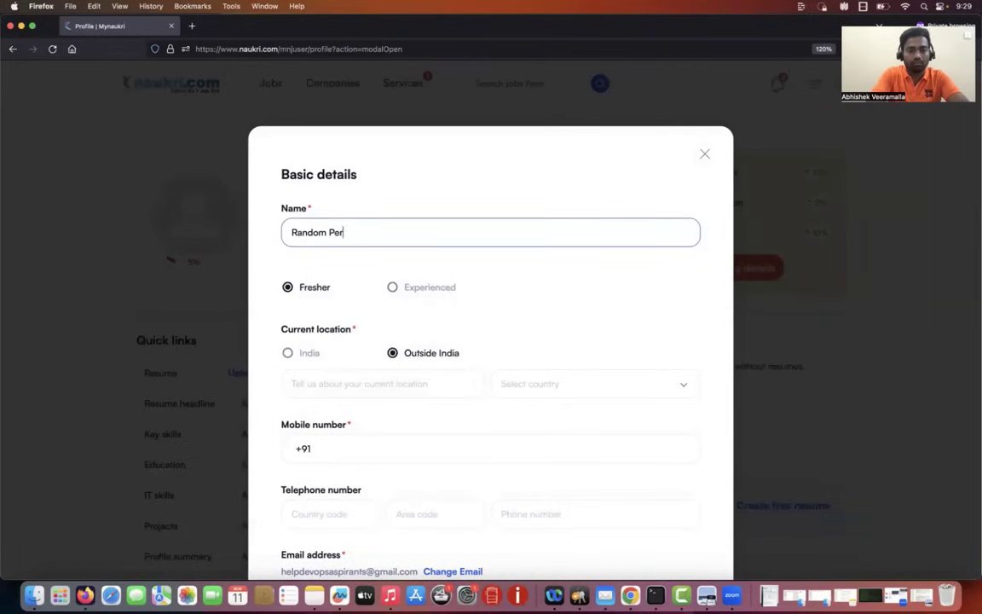
text(son)
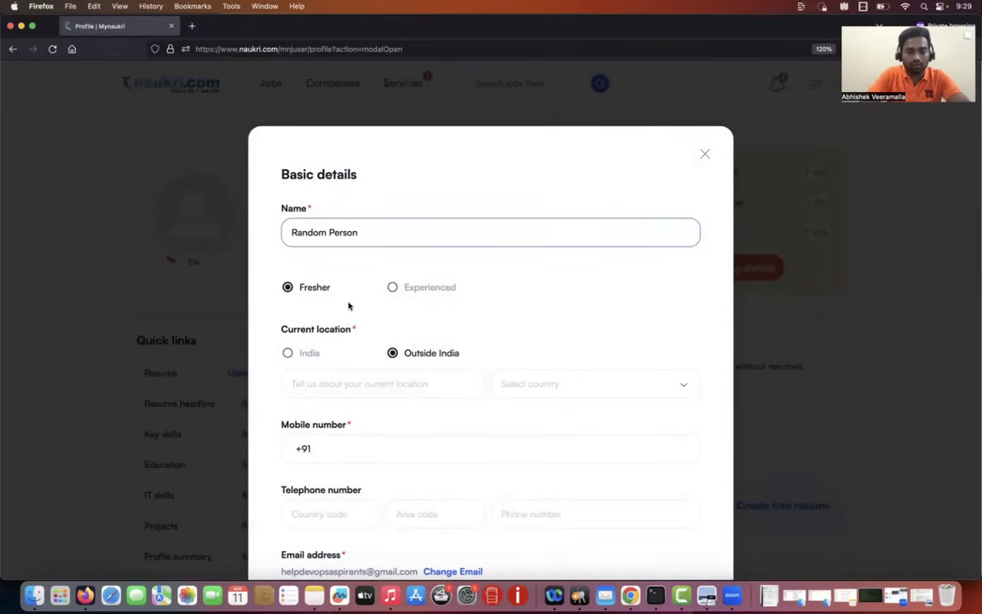
- Mark the candidate as Experienced and set the total experience to 4 Years and 0 Month
scroll(346, 303, down, 2)
click(392, 200)
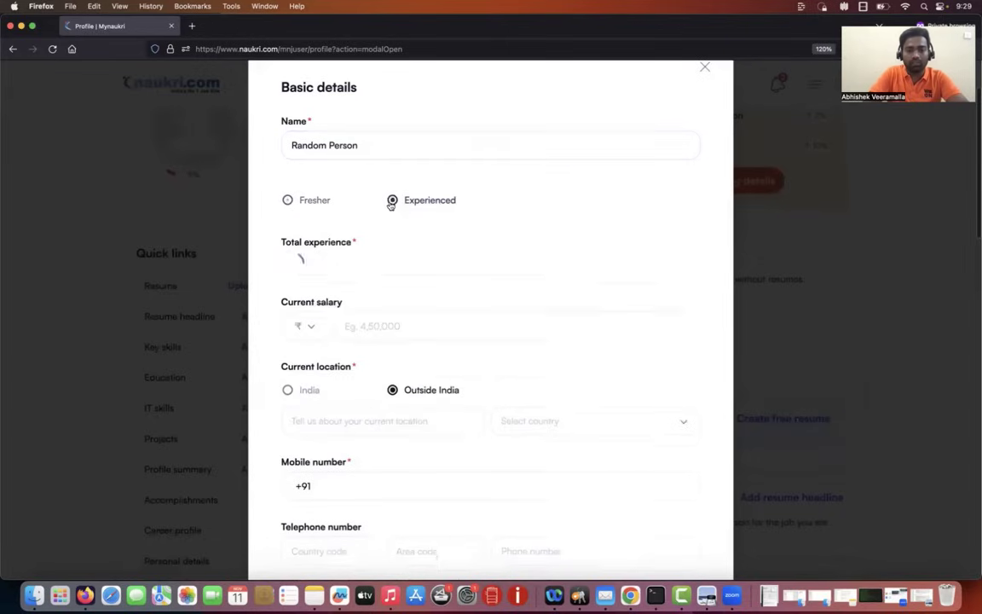
scroll(333, 230, down, 2)
click(394, 204)
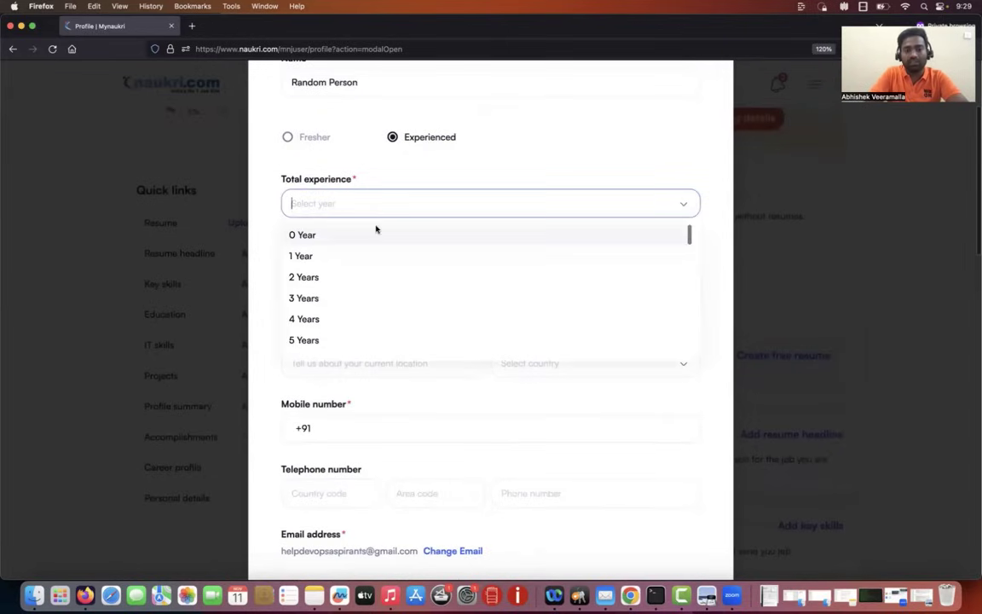
click(315, 322)
click(427, 271)
click(563, 213)
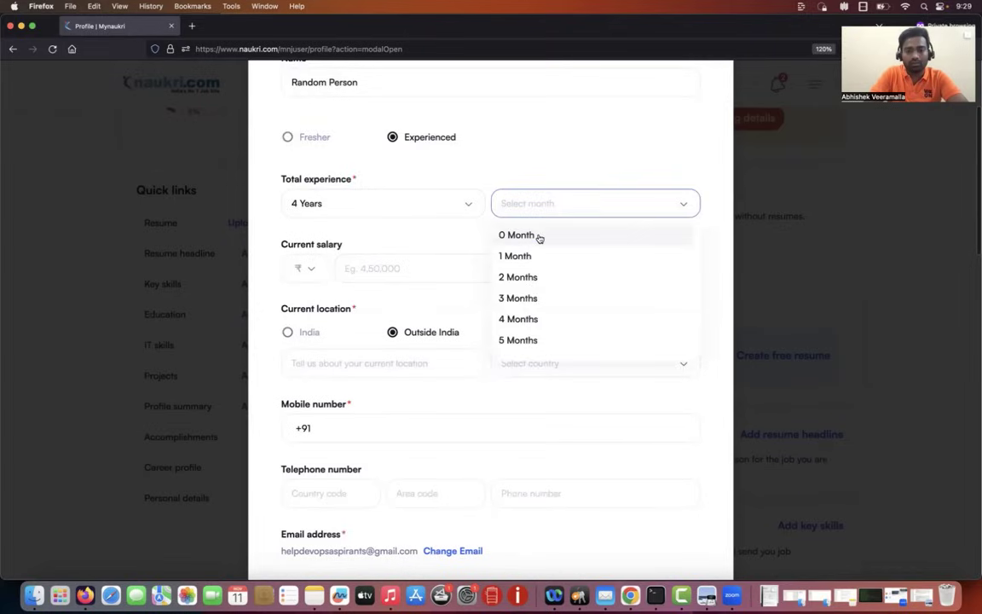
click(509, 236)
- Set the current salary to 10,00,000 rupees
text(2)
key(BackSpace)
text(1)
text(000)
key(BackSpace)
key(BackSpace)
key(BackSpace)
key(BackSpace)
text(10,00,000)
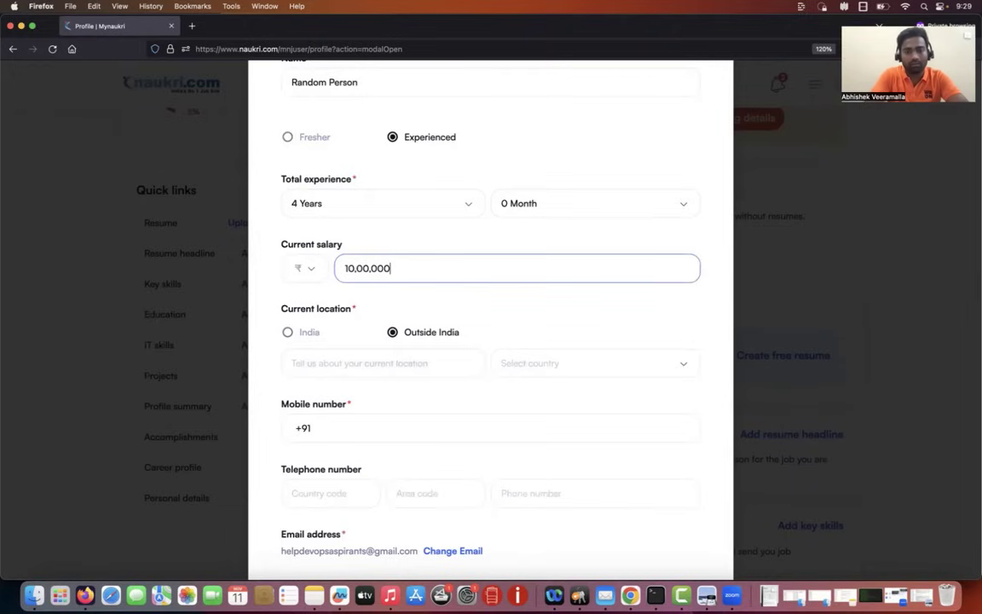
- Set the current location of the basic details to India
scroll(382, 330, down, 2)
click(300, 227)
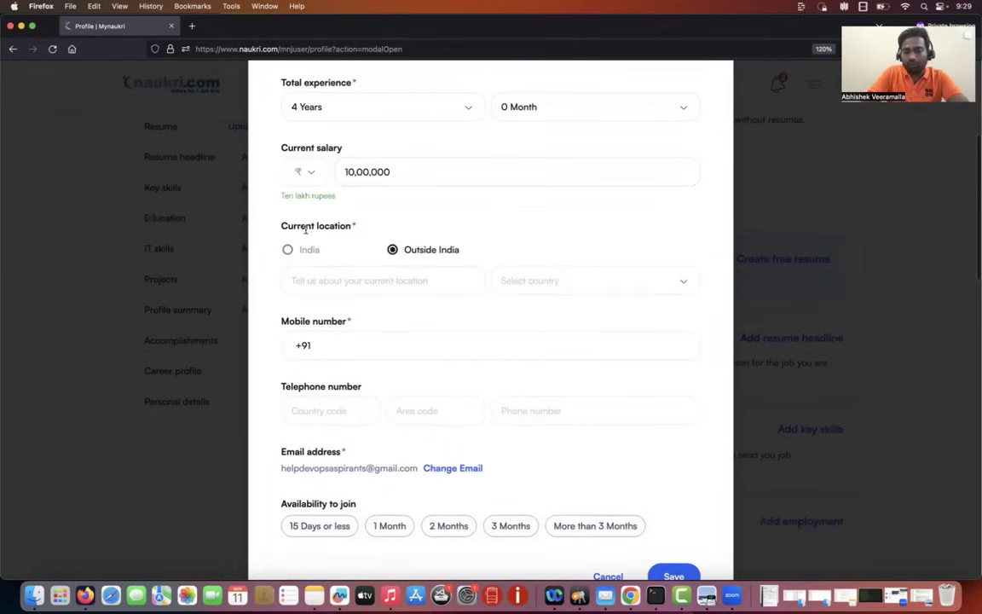
click(287, 250)
scroll(401, 279, down, 2)
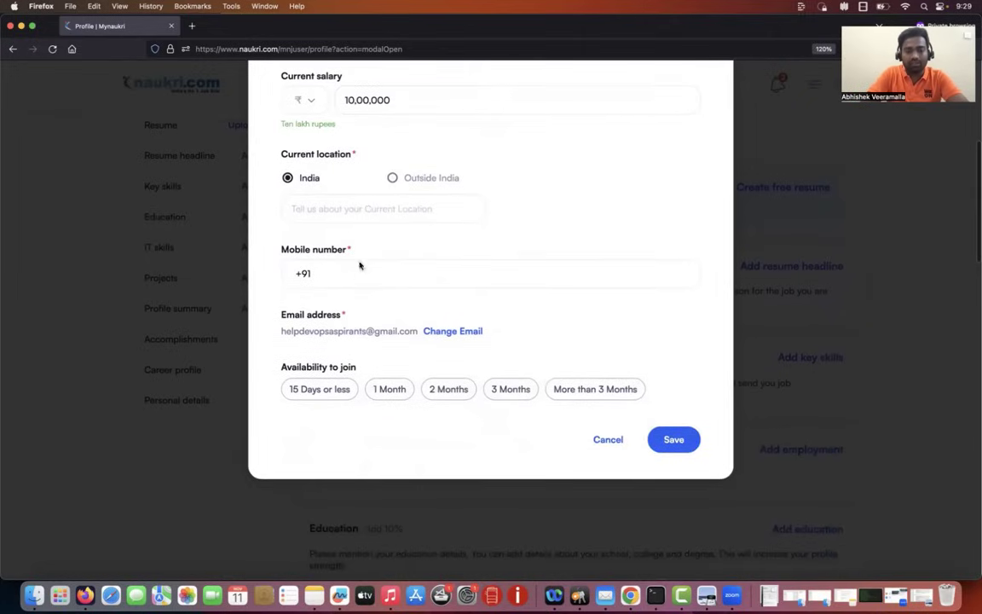
- Enter the candidate's mobile number after the +91 country code
scroll(360, 265, up, 2)
click(365, 330)
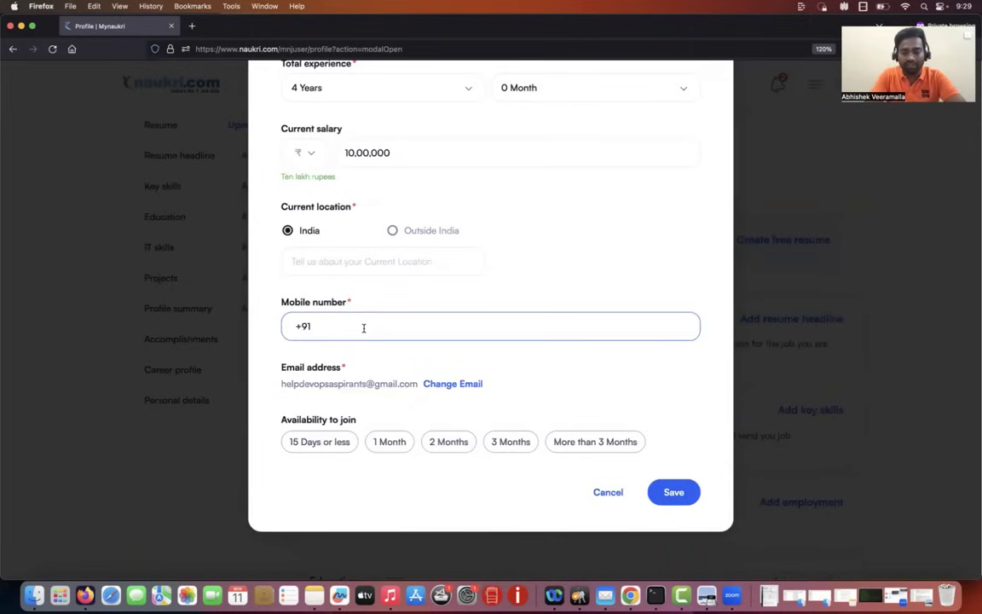
text(99999)
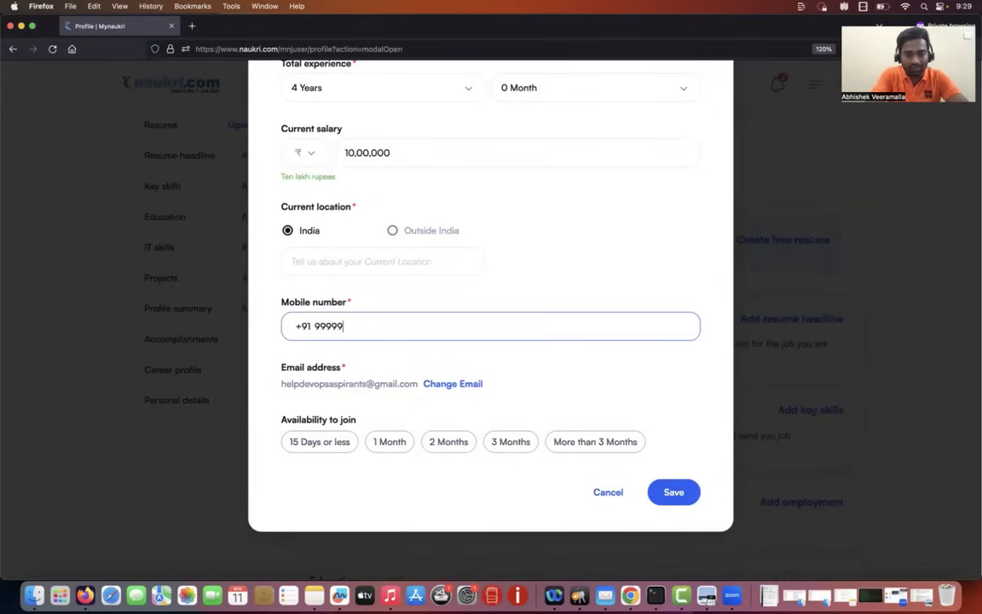
drag(328, 327, 338, 329)
click(360, 329)
text(999)
click(409, 400)
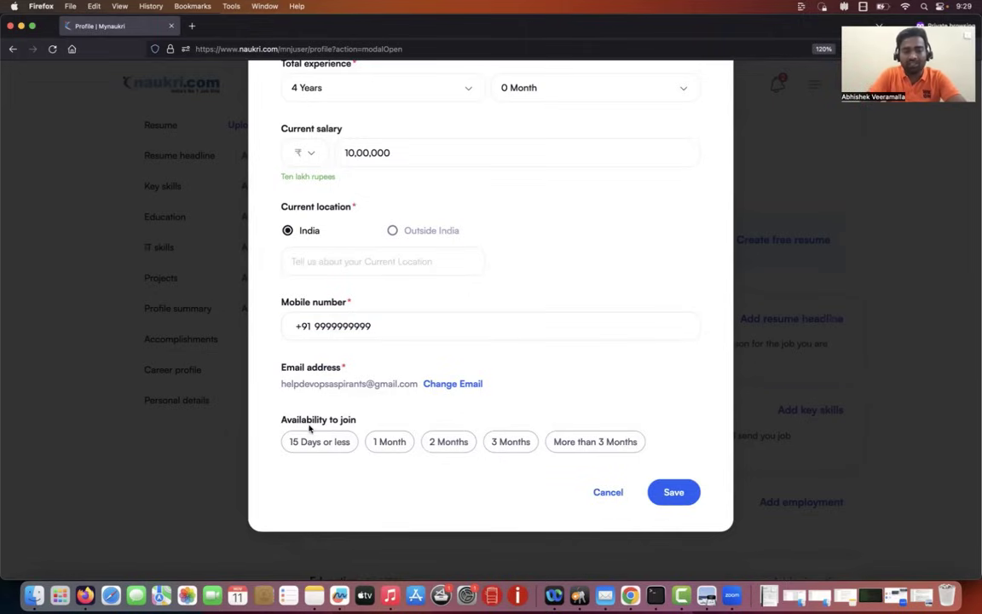
- Set availability to join to 1 Month and the location to Bangalore/Bengaluru, Karnataka, and save the basic details
click(383, 441)
click(358, 262)
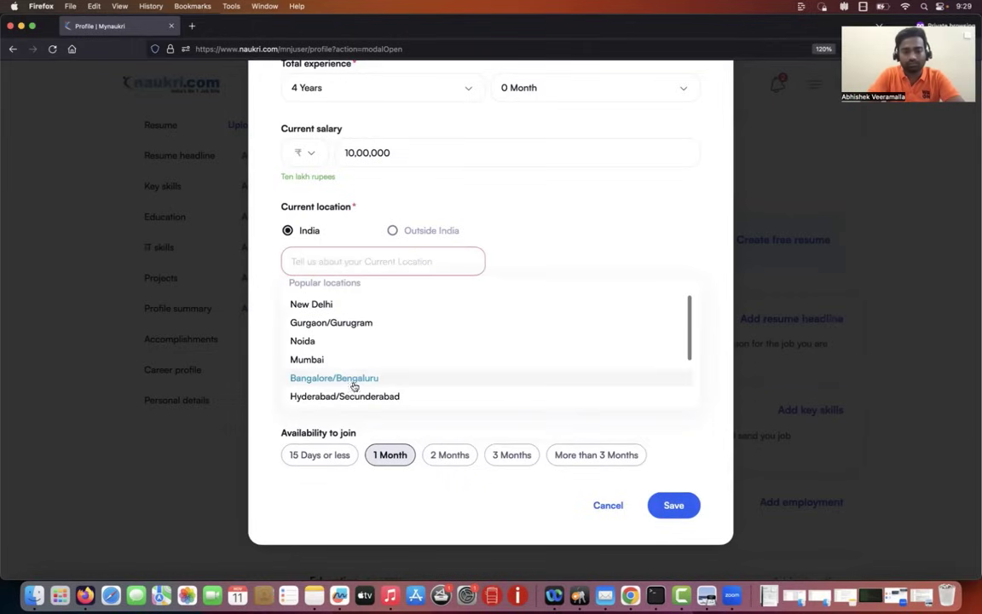
text(bang)
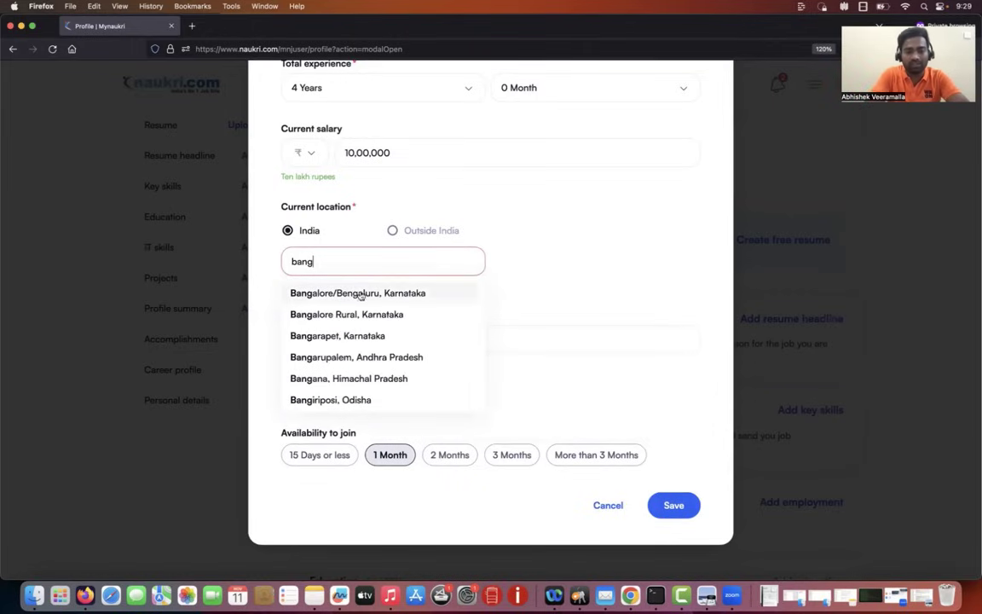
click(335, 292)
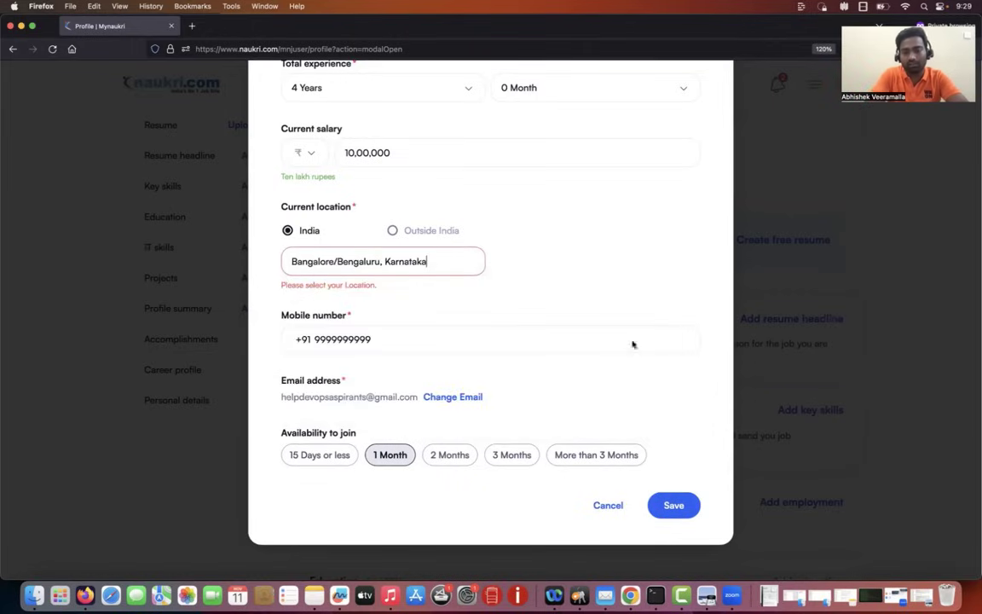
click(667, 507)
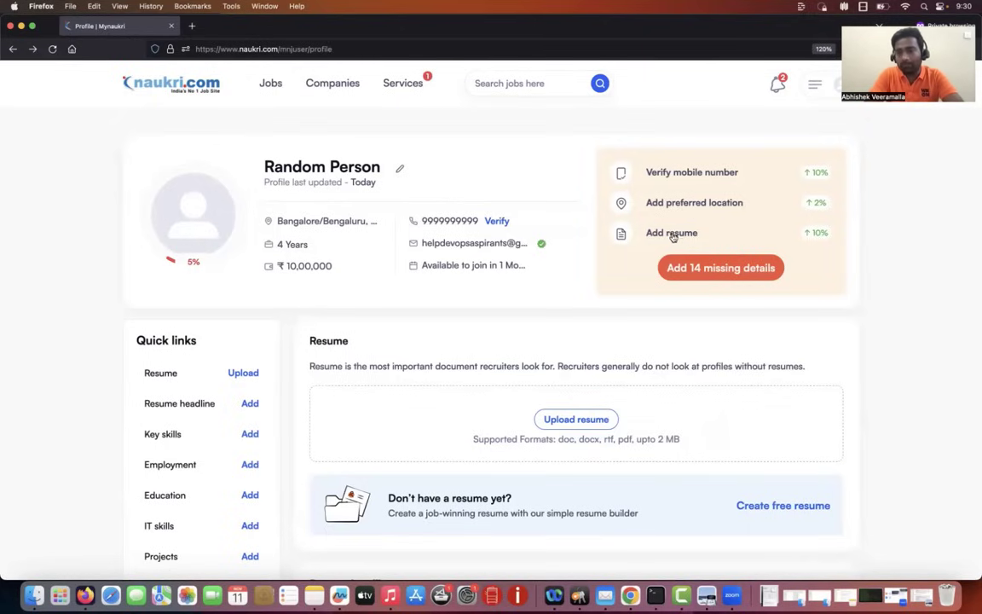
- Upload demo_resume.pdf from the Downloads folder as the profile's resume
scroll(296, 304, down, 3)
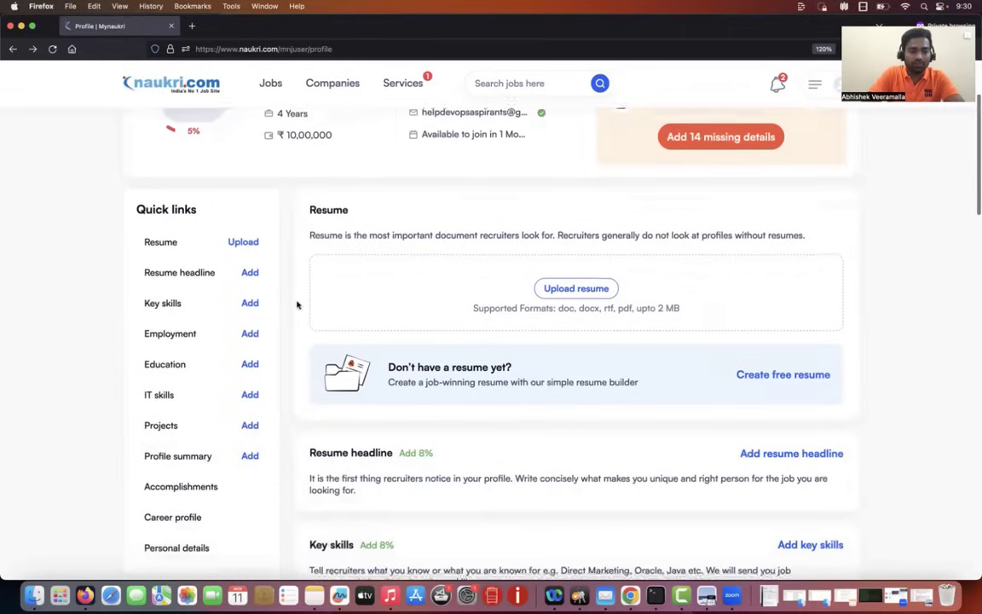
click(240, 242)
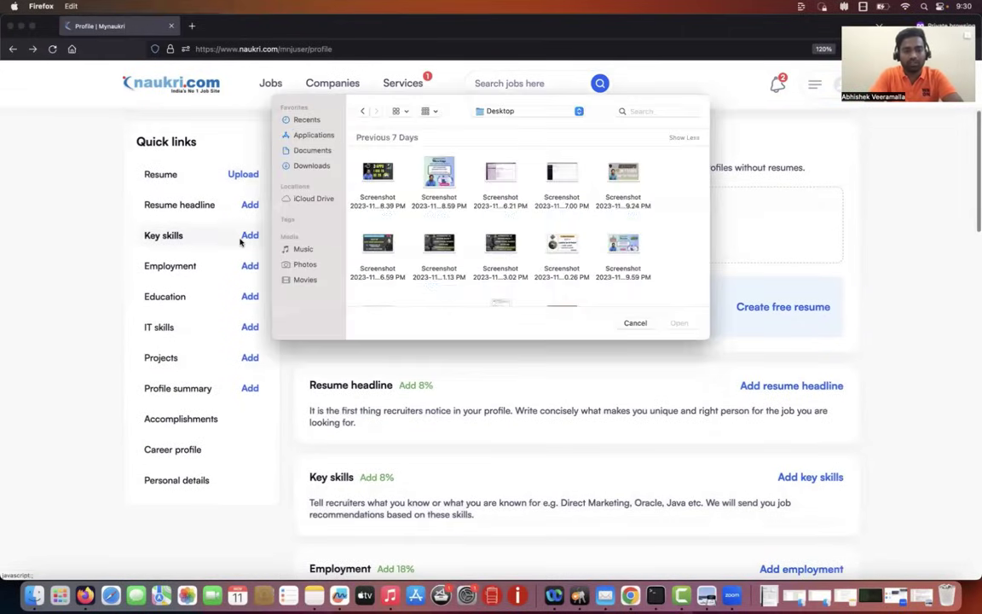
click(312, 166)
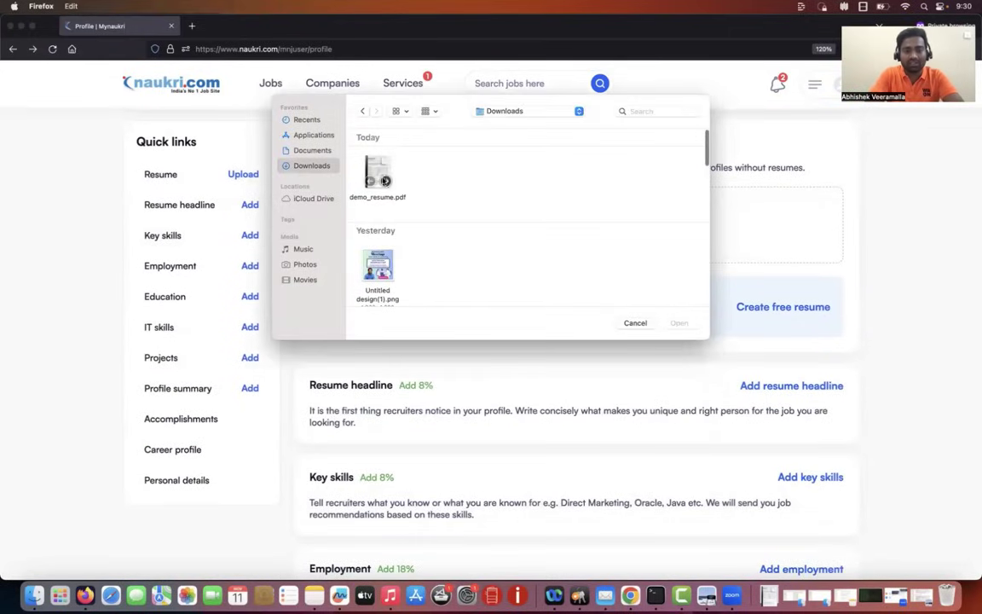
click(379, 168)
click(680, 323)
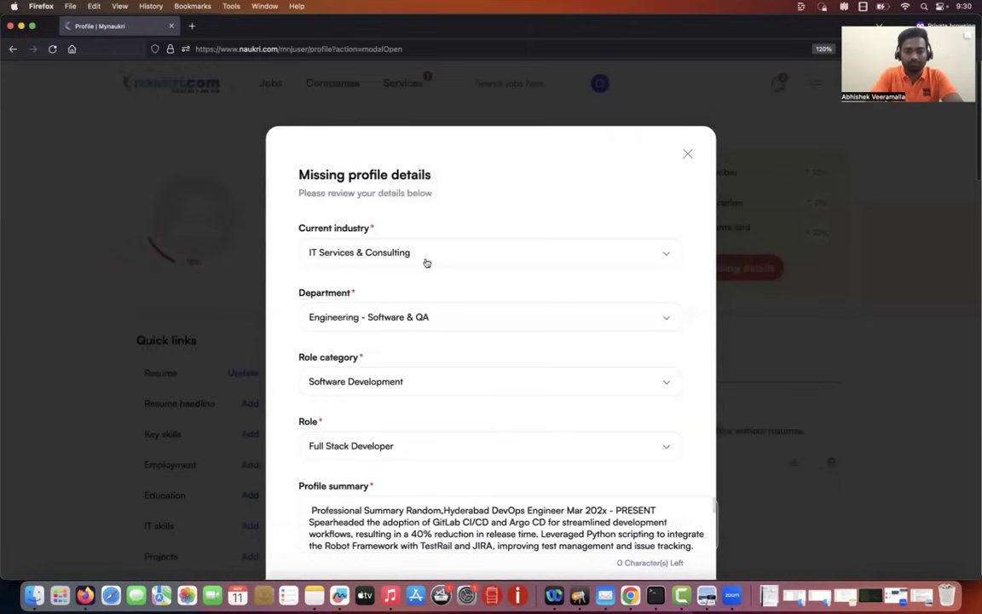
- Choose IT Services & Consulting as the current industry and keep IT & Information Security as the department
click(447, 250)
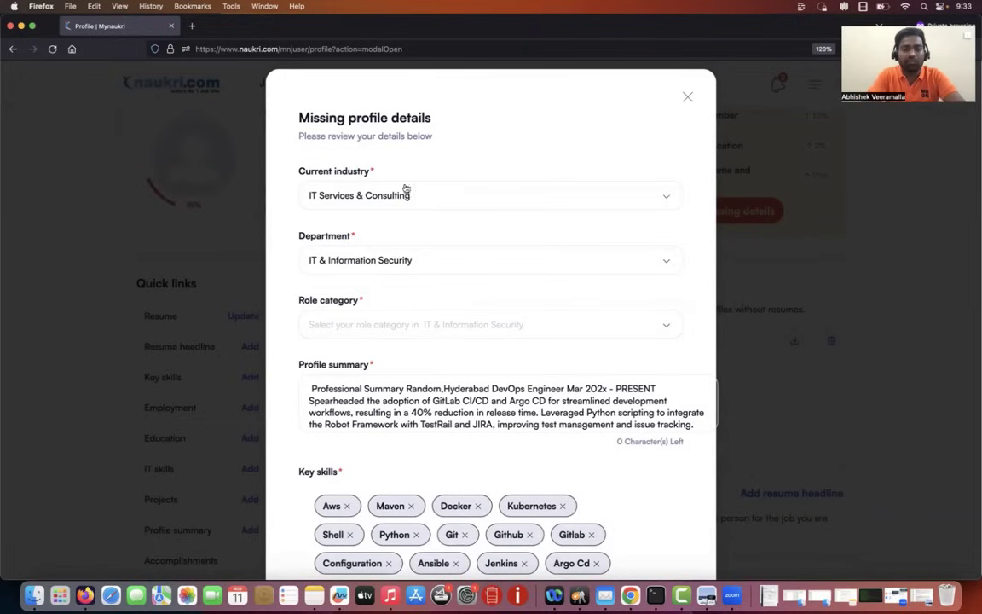
click(397, 195)
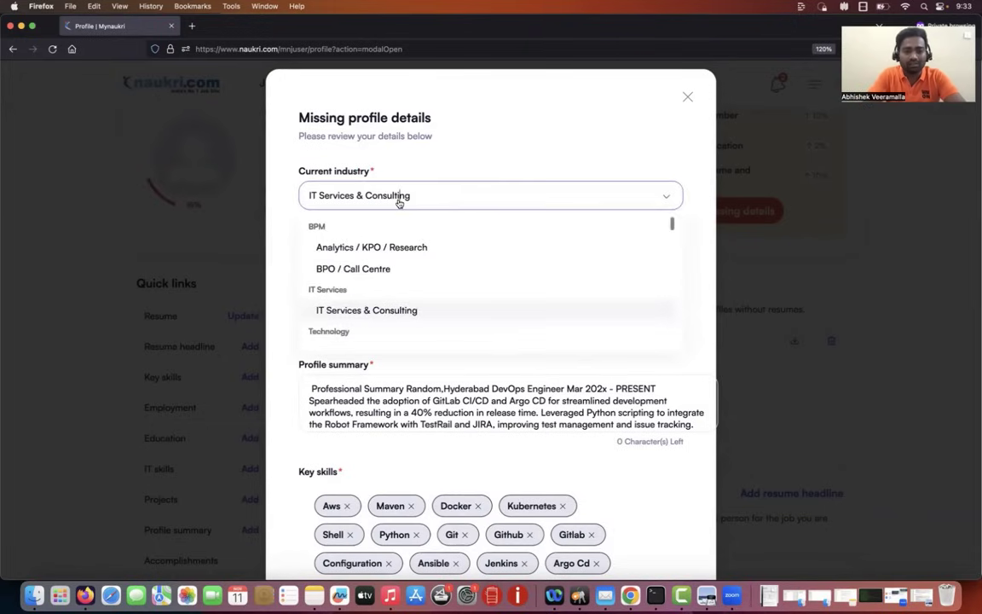
click(394, 310)
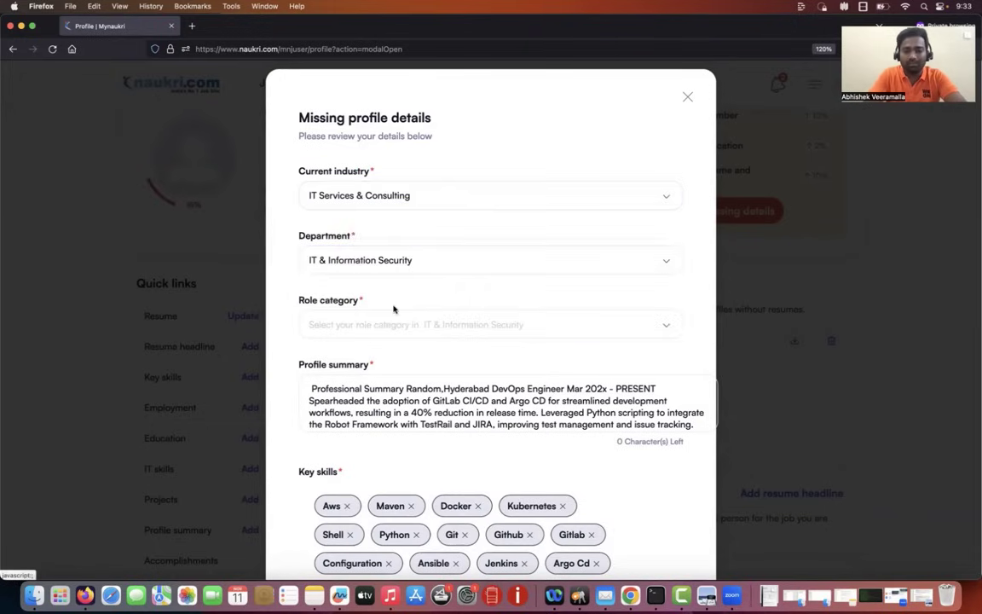
click(383, 251)
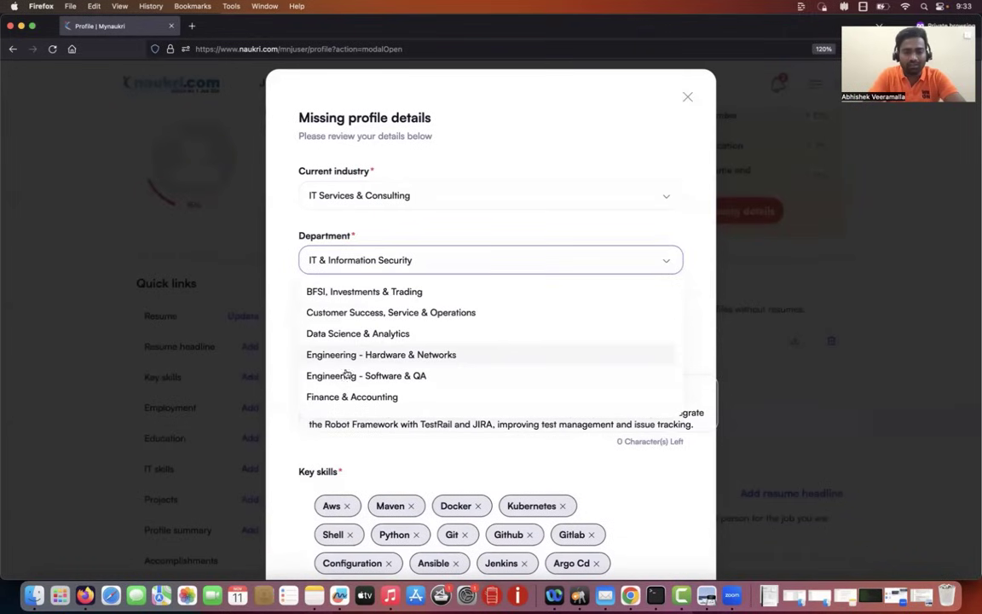
click(283, 304)
- Set the role category to IT Infrastructure Services and the role to Cloud System Administration
click(377, 329)
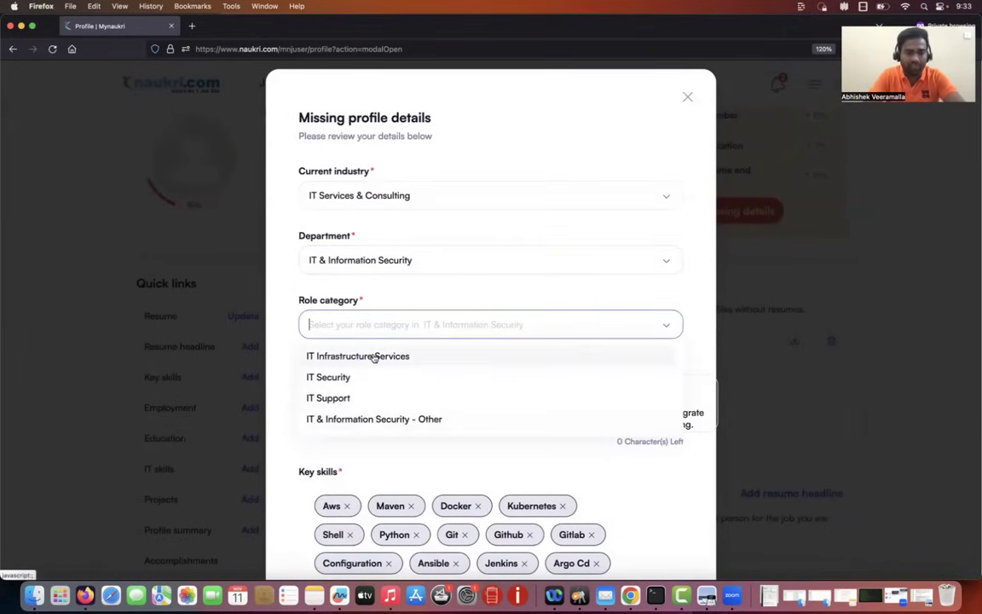
click(375, 356)
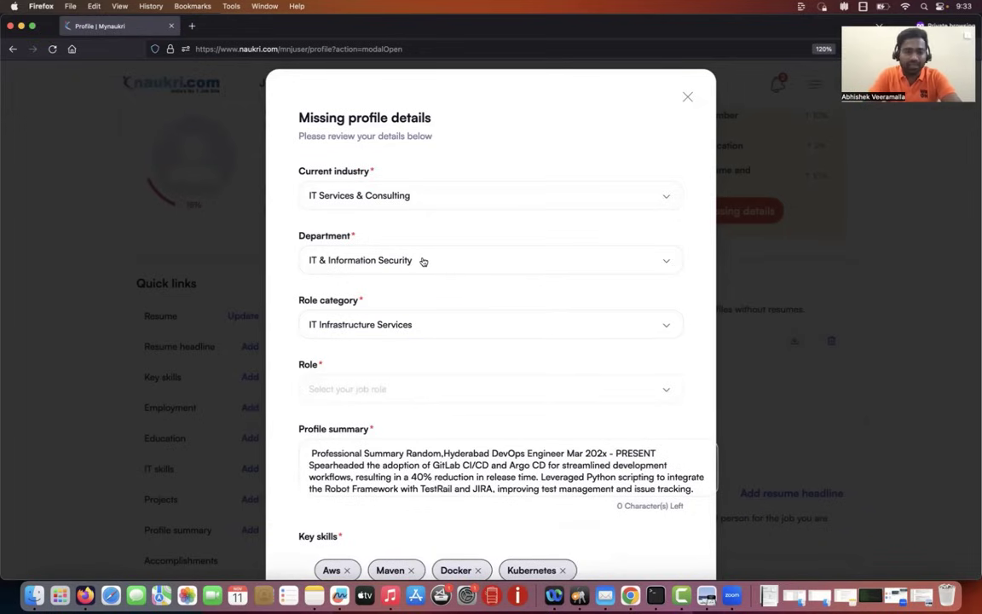
scroll(423, 261, down, 3)
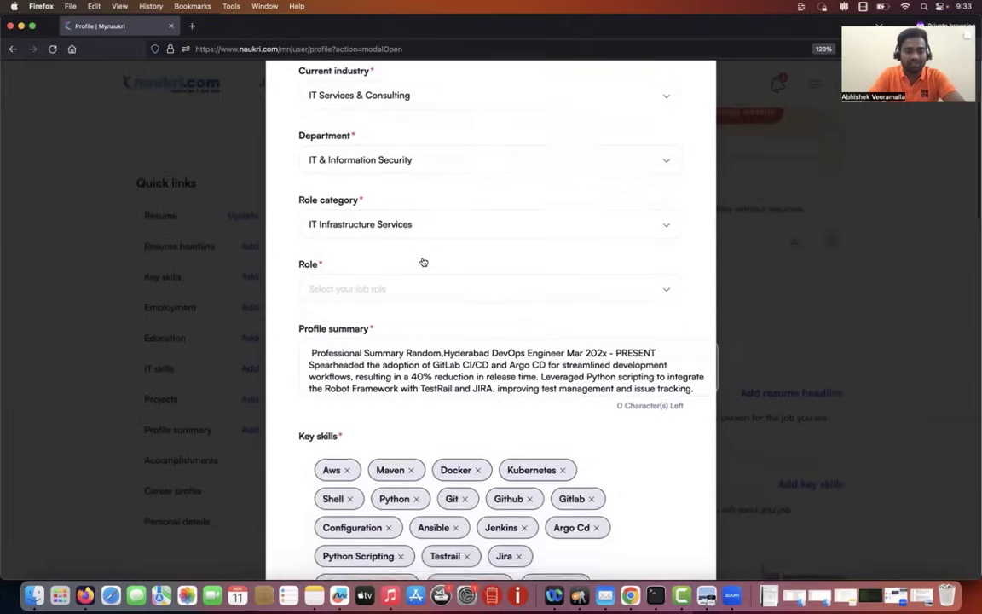
click(398, 260)
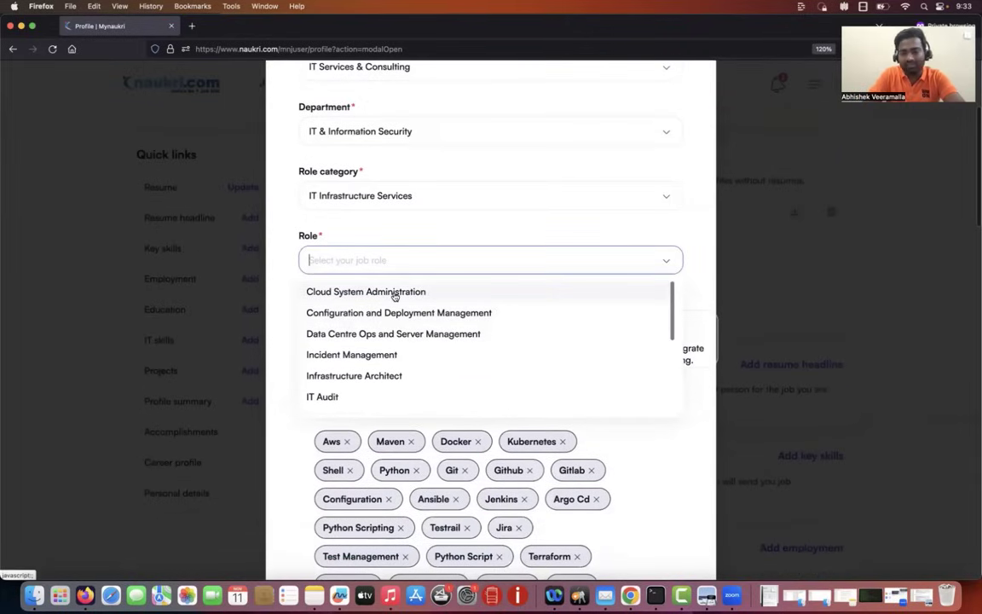
click(394, 292)
- Review the missing profile details, reading through the pre-filled profile summary and the key skills
scroll(372, 322, down, 3)
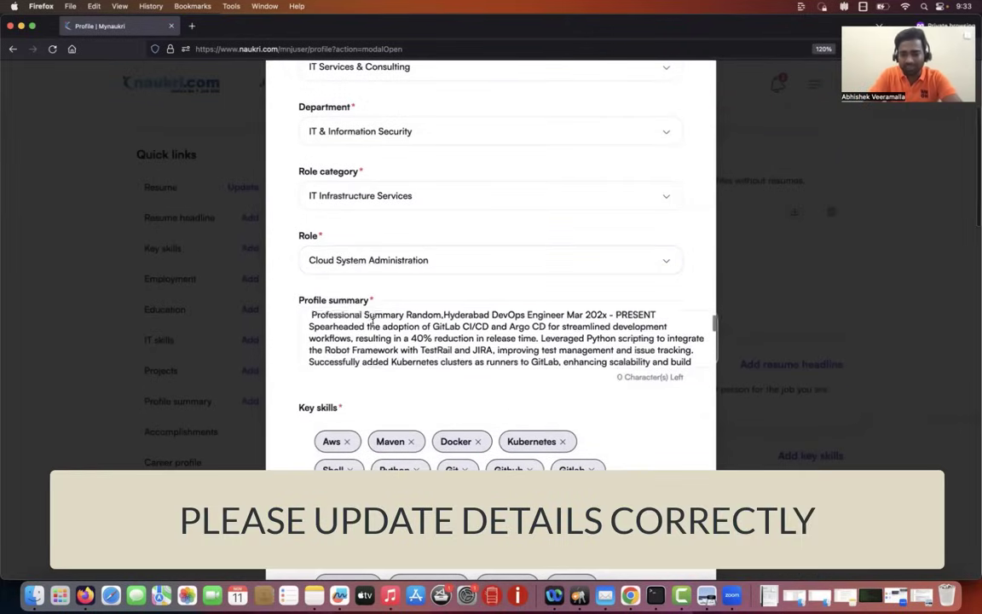
scroll(385, 184, up, 3)
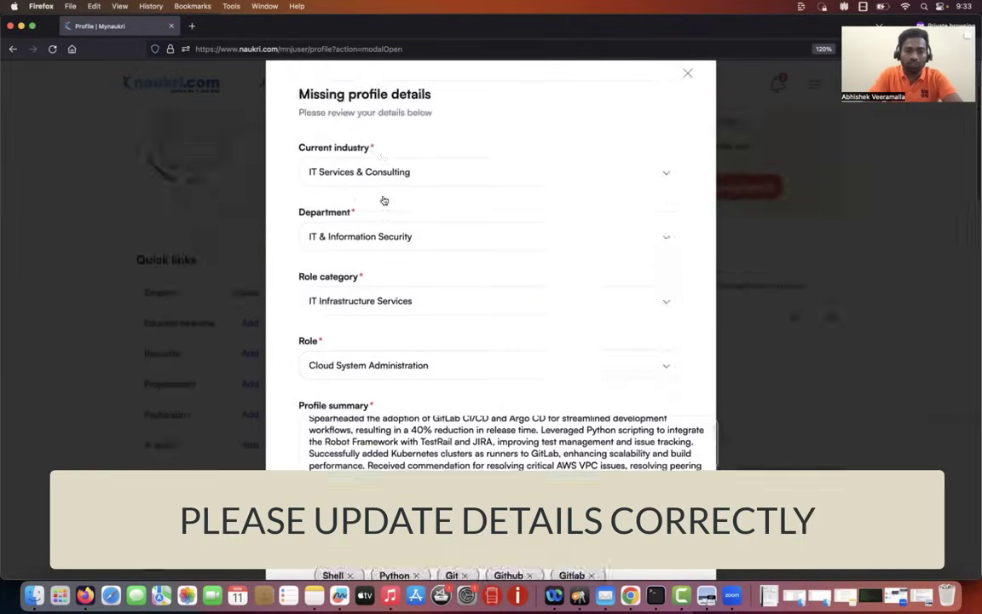
scroll(416, 222, down, 4)
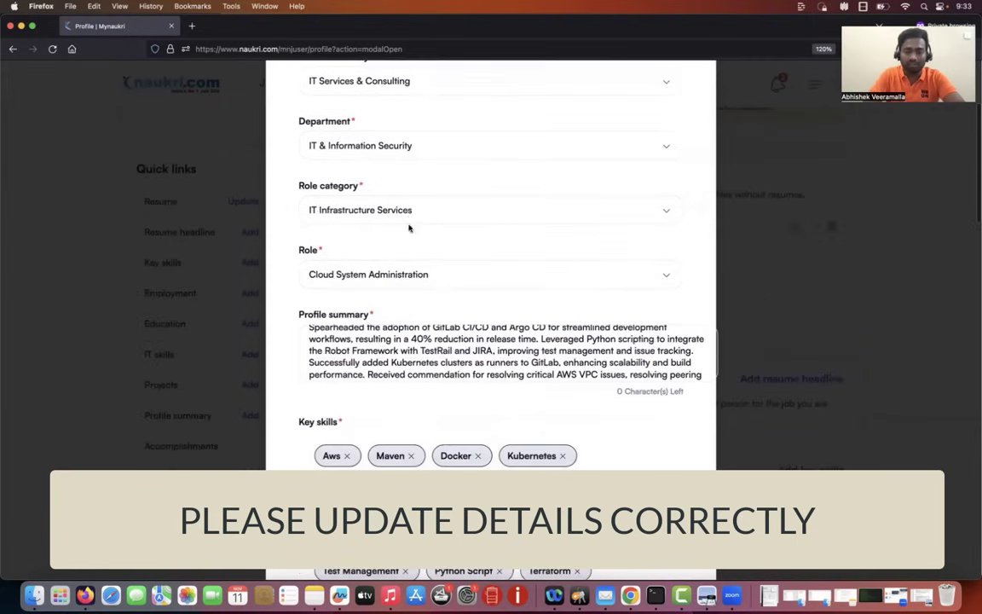
scroll(431, 245, down, 2)
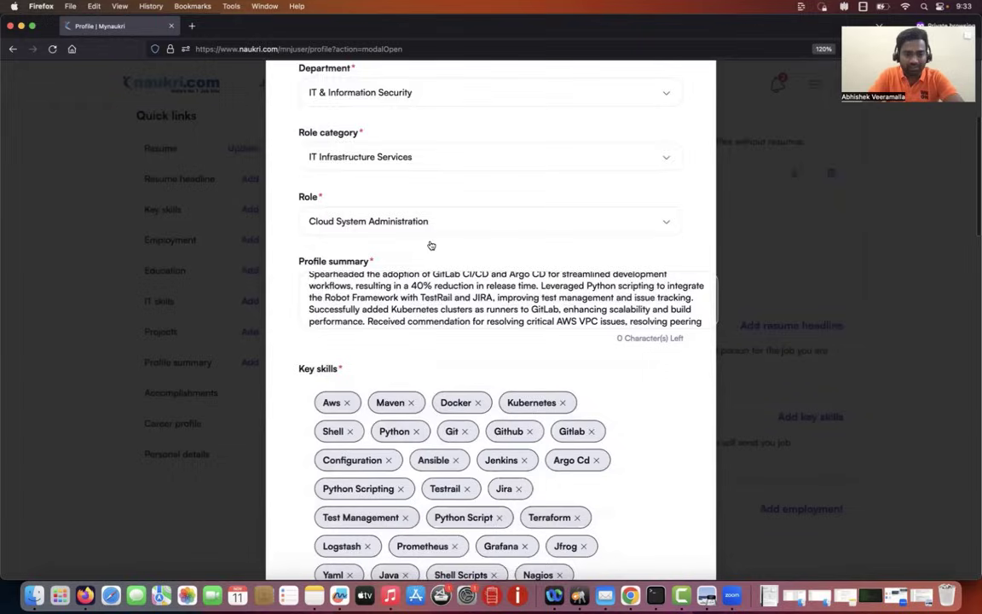
scroll(387, 218, up, 1)
scroll(388, 217, up, 1)
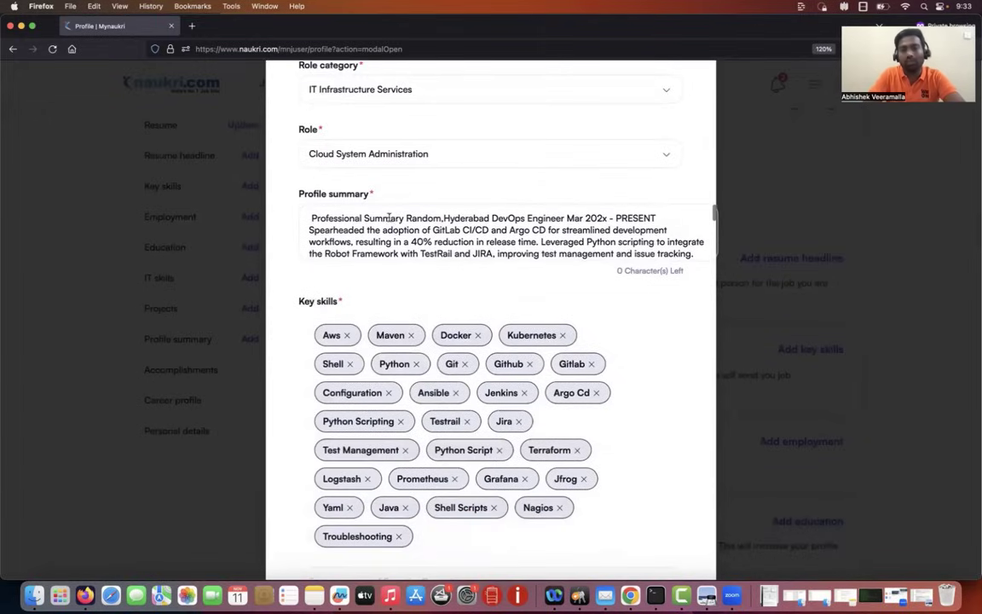
scroll(358, 231, down, 6)
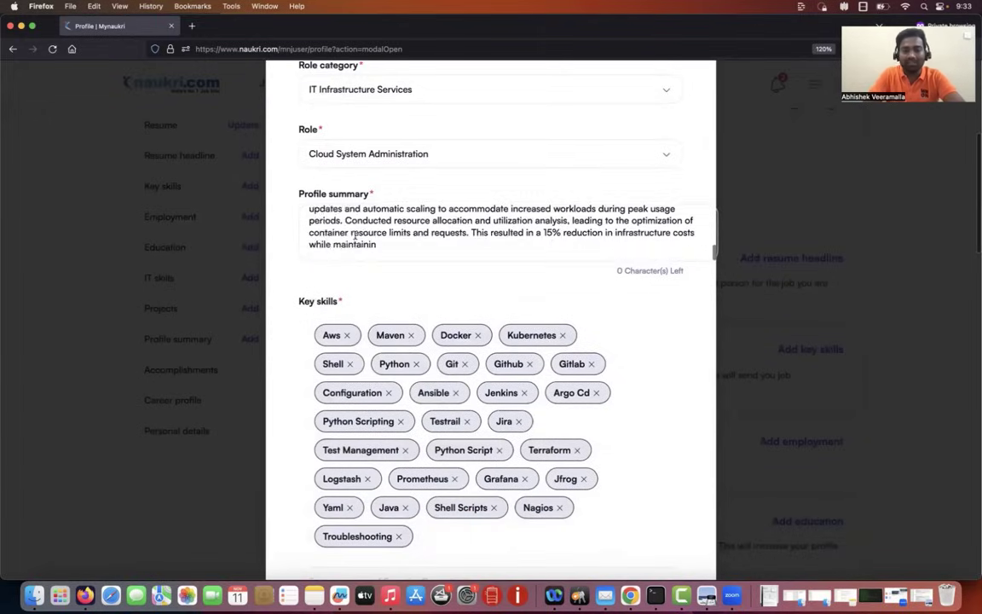
scroll(355, 230, up, 6)
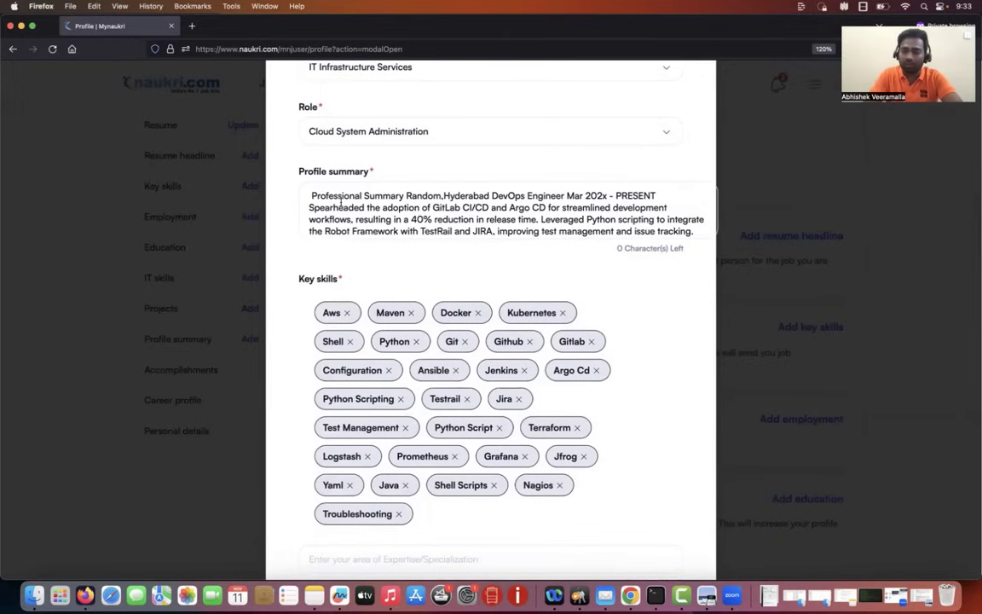
- Clear the pre-filled profile summary and switch to demo_resume.pdf in Preview
drag(311, 200, 462, 267)
key(BackSpace)
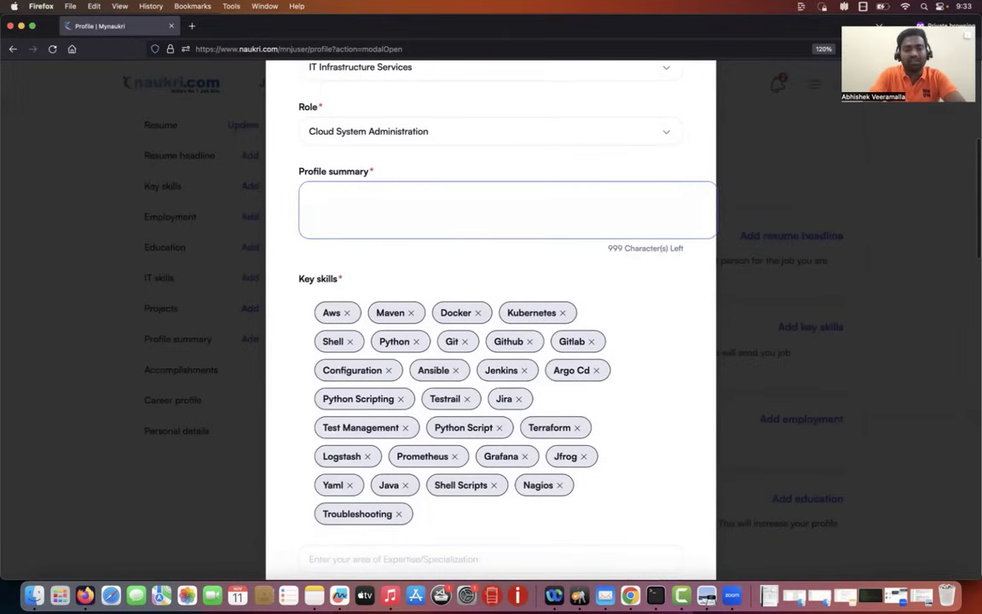
key(super+Tab)
key(super+Tab)
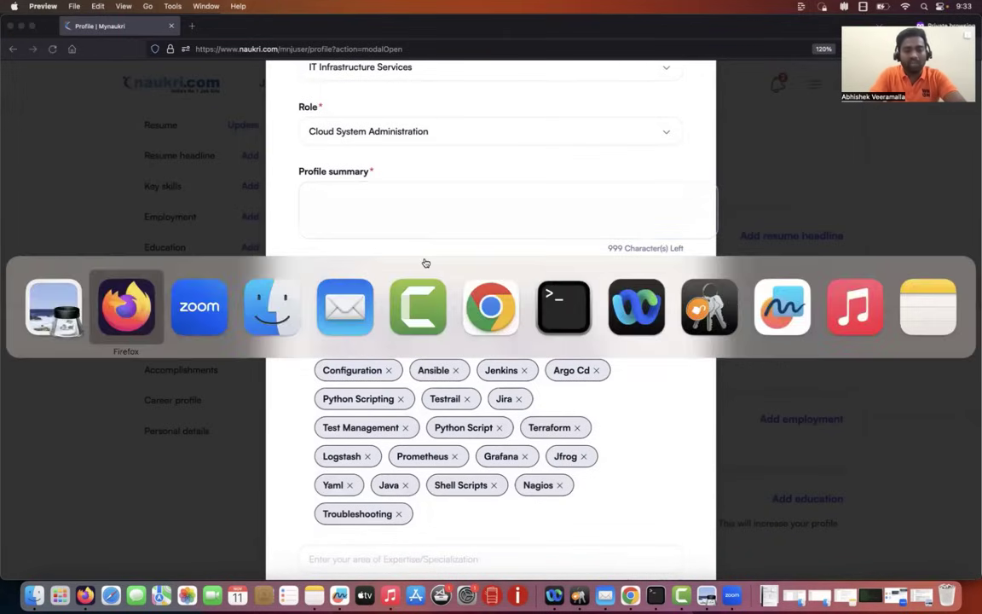
key(super+Tab)
key(super+Tab)
key(super+Tab)
key(super+Tab)
key(super+Tab)
key(super+Tab)
key(super+Tab)
key(super+Tab)
key(super+Tab)
key(super+Tab)
key(super+Tab)
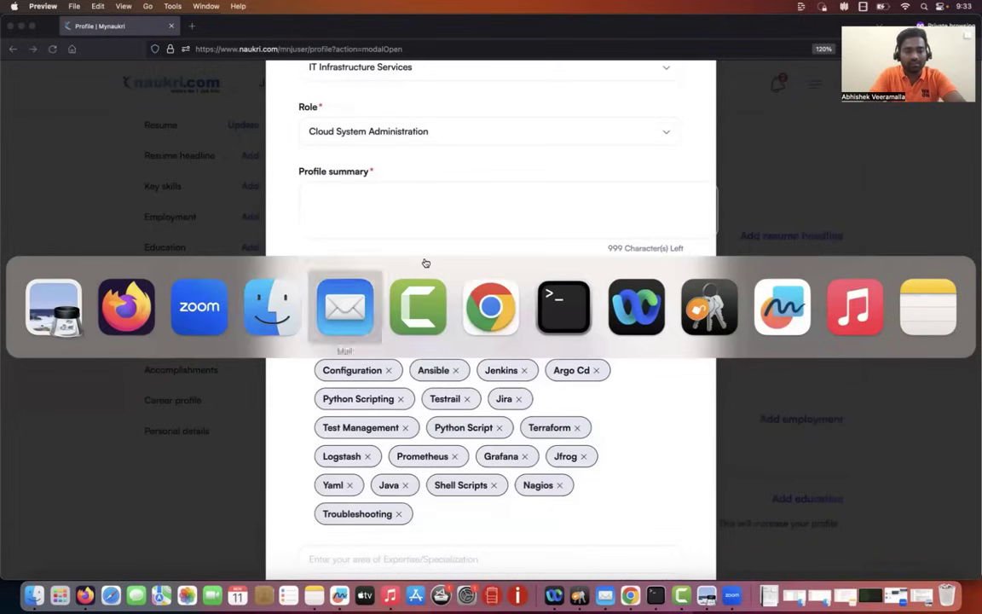
key(super+Tab)
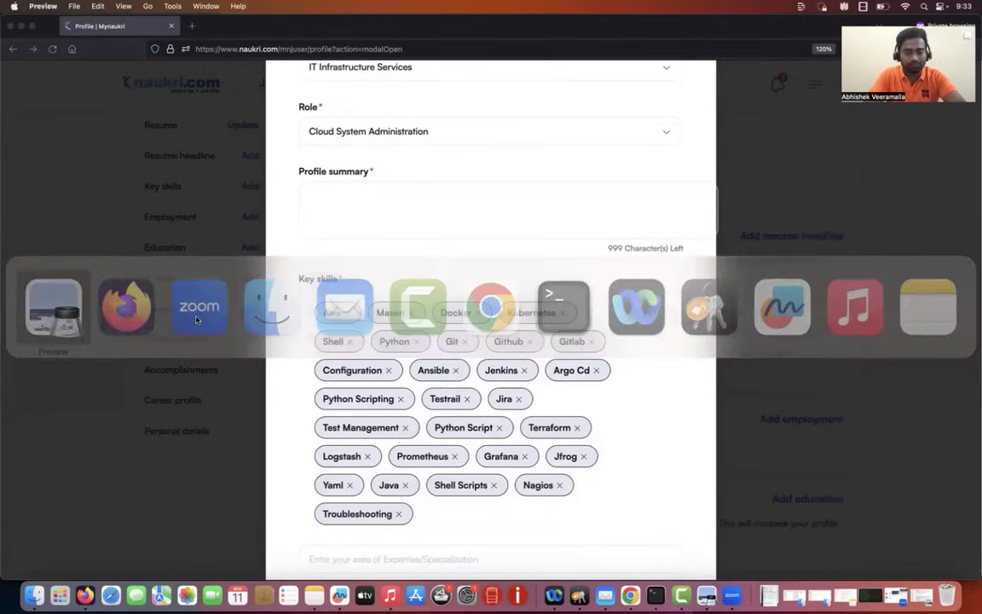
click(704, 601)
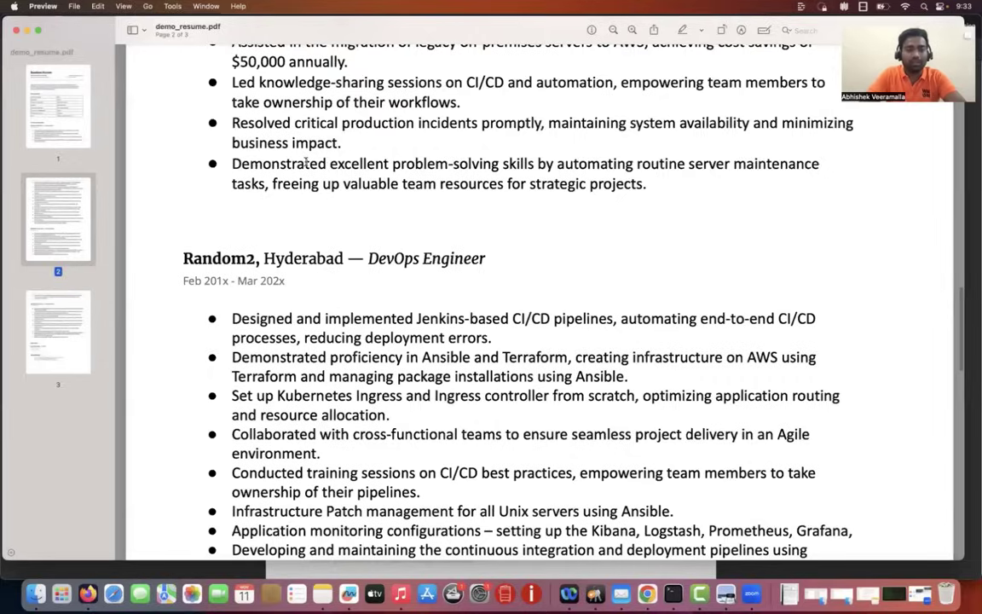
- Copy the introductory paragraph under the resume's header and paste it into the Naukri profile summary in Firefox
scroll(185, 320, up, 15)
drag(184, 315, 506, 377)
key(super+c)
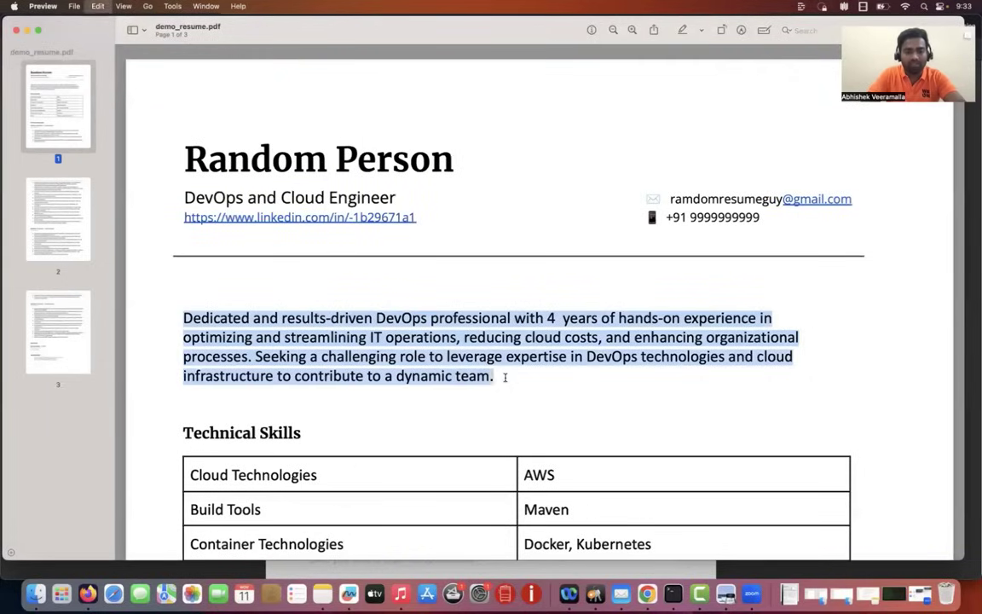
key(super+Tab)
key(super+v)
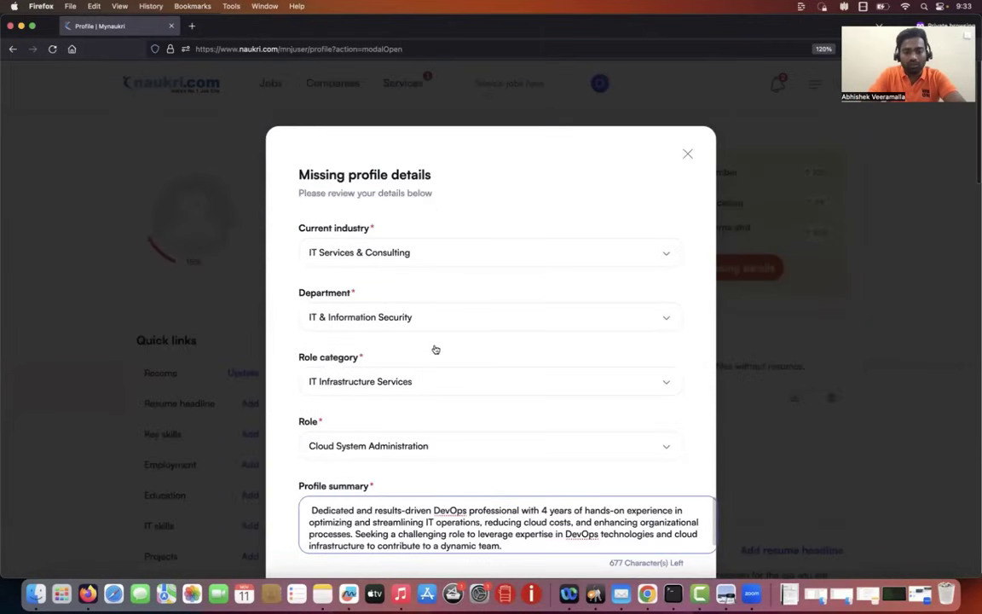
- Check the pasted paragraph in the profile summary and add a blank line after its last sentence
scroll(434, 349, down, 3)
scroll(434, 349, down, 2)
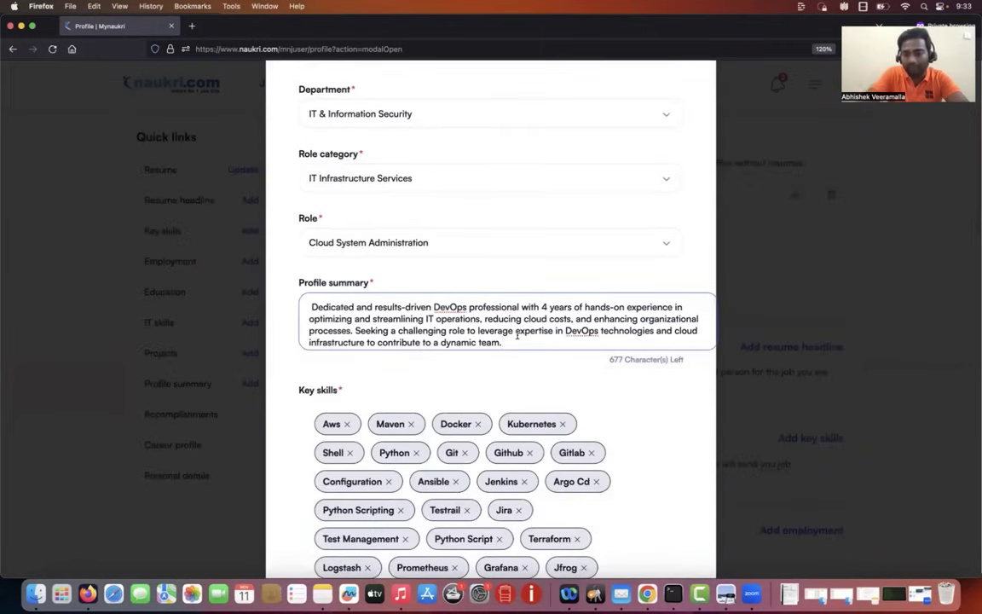
drag(313, 305, 559, 350)
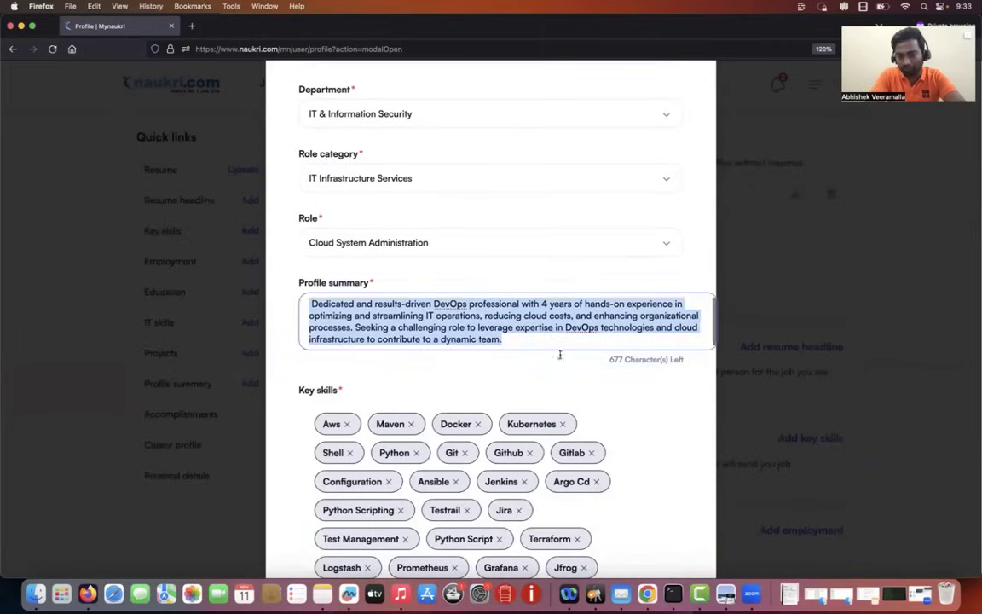
click(526, 339)
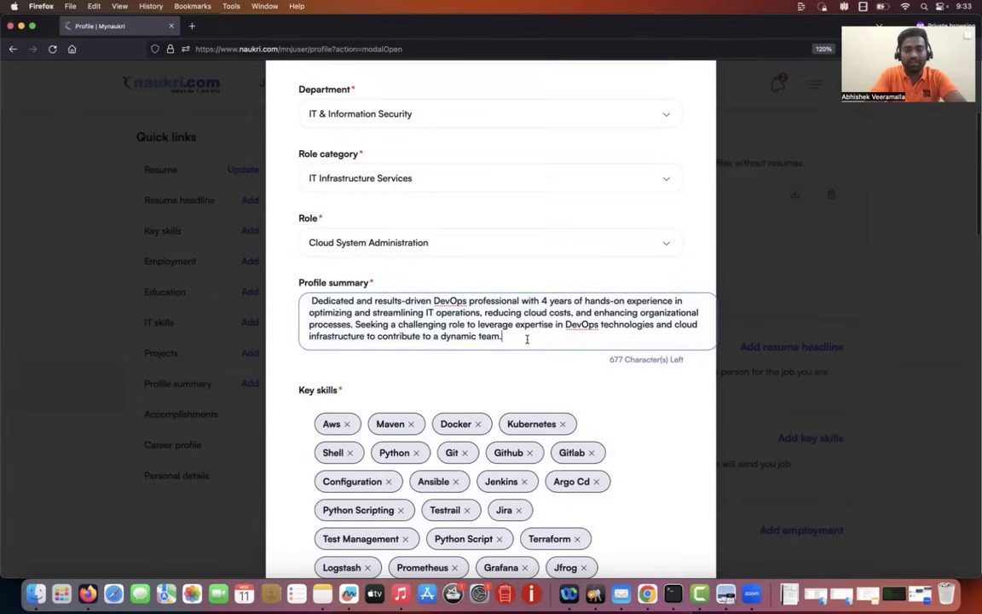
key(Return)
key(Return)
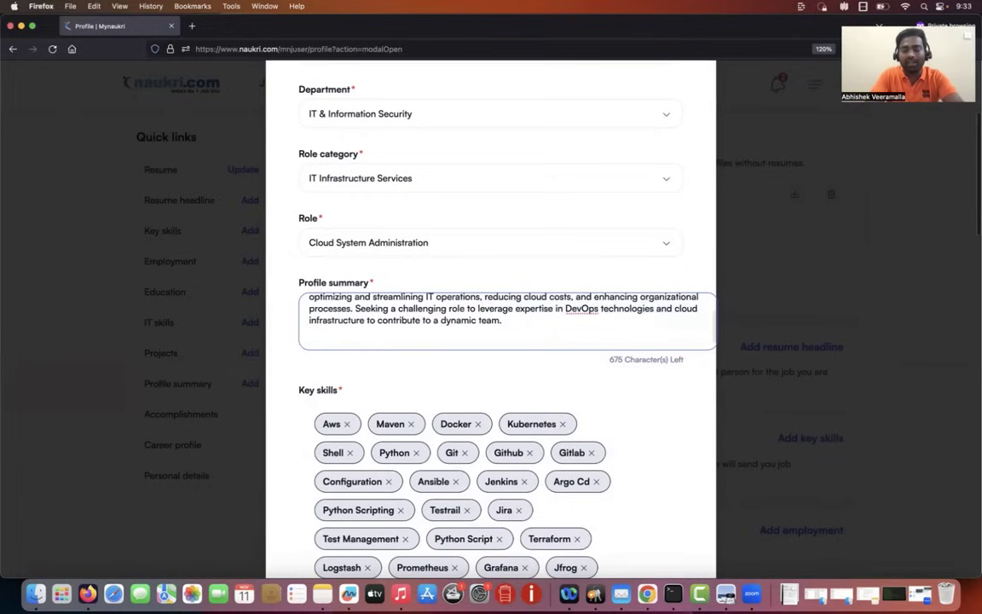
drag(516, 324, 277, 293)
scroll(491, 331, down, 1)
click(439, 334)
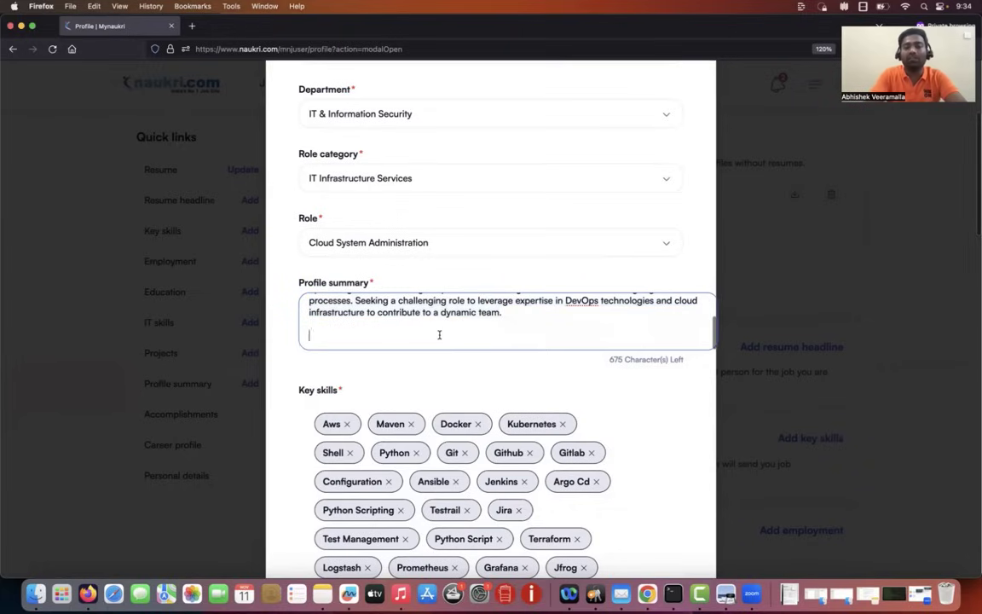
- Add the line "Strong experience in AWS, Kubernetes, Terraform, Ansible, Git, Linux, Python" at the end of the profile summary
text(St)
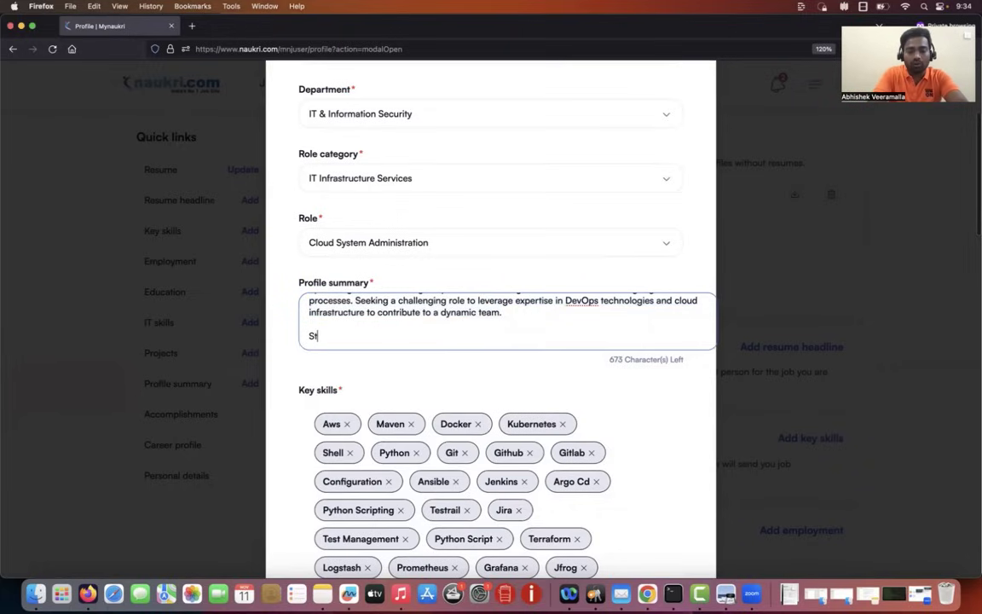
text(rong experience in )
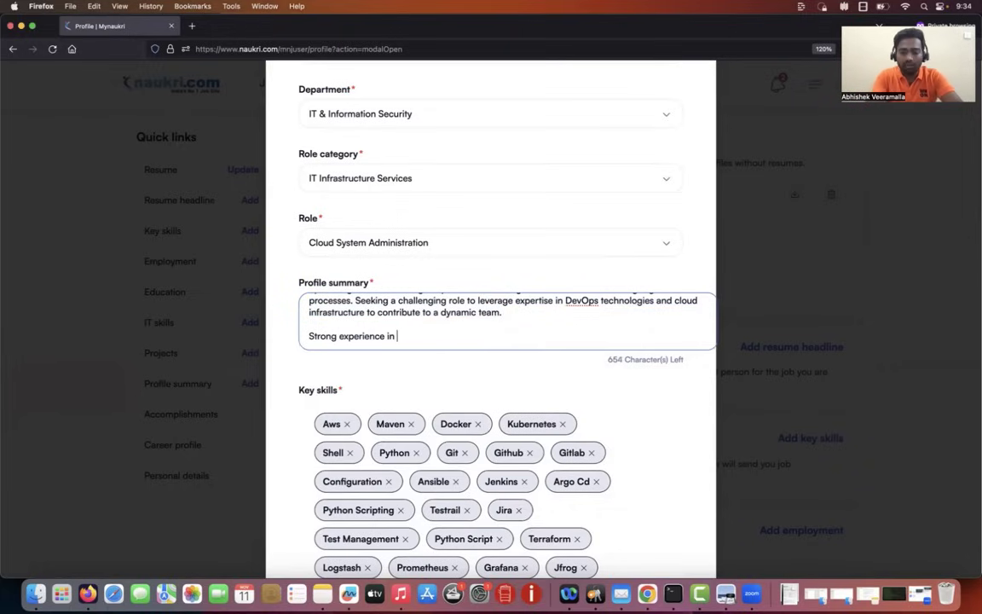
text(AWS, Kubernet)
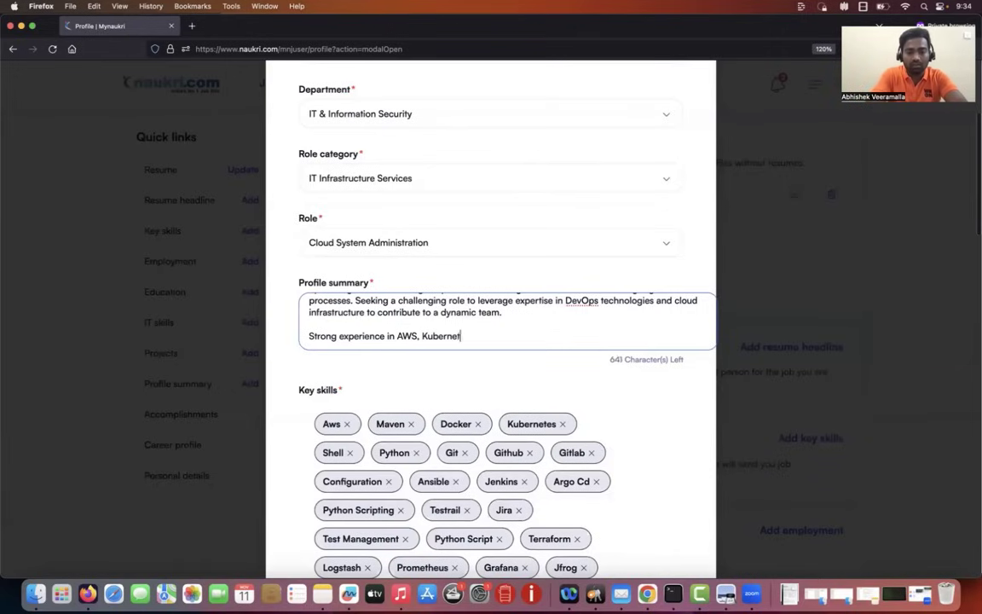
text(es, Terraform, Ansible)
key(BackSpace)
key(BackSpace)
text(ble, )
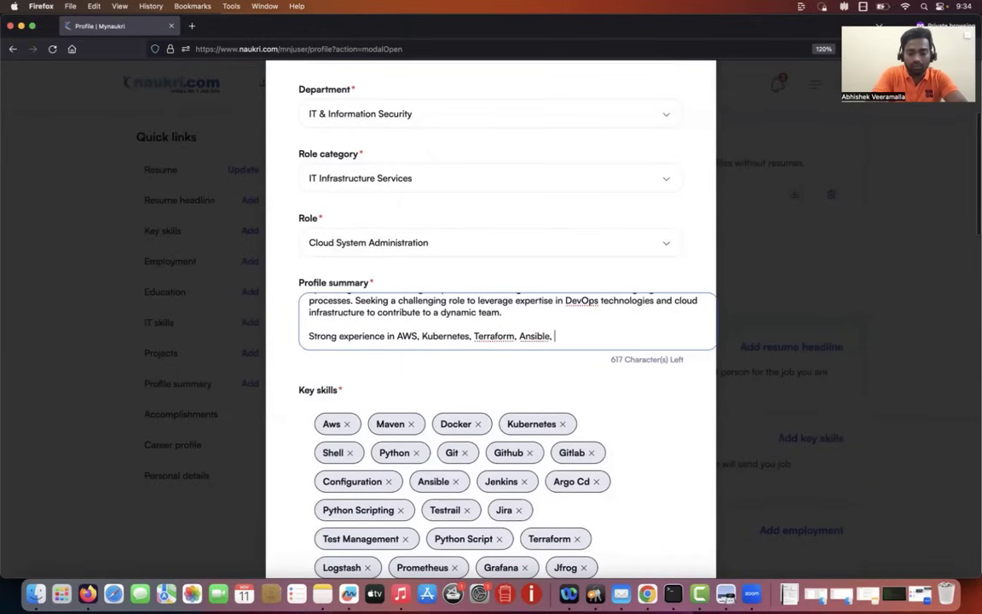
text(Git, Linux, Python)
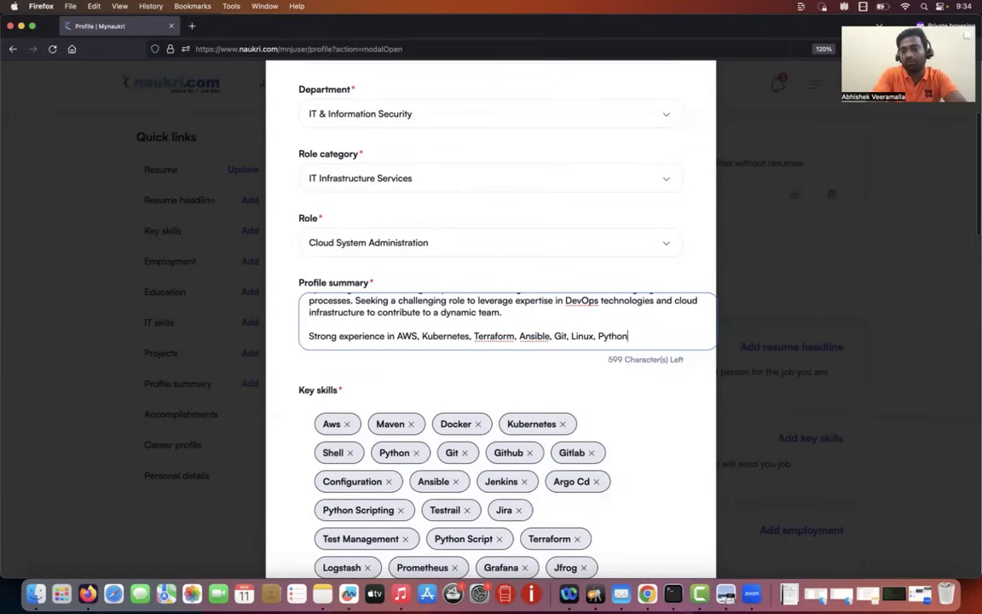
- Review the experience line in the profile summary, the selected key skills and the suggested skills in the missing details form
drag(651, 344, 279, 338)
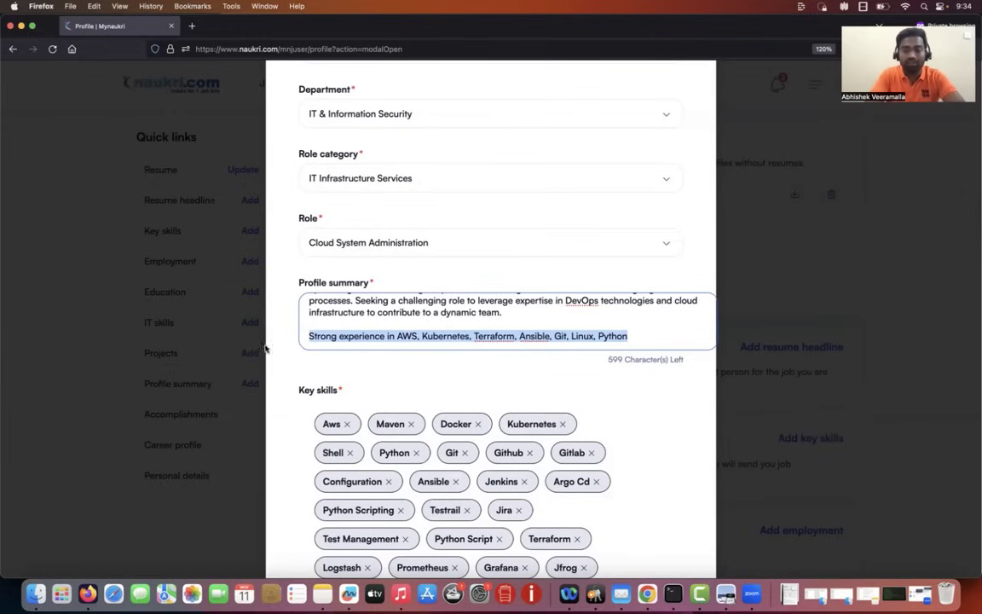
click(636, 335)
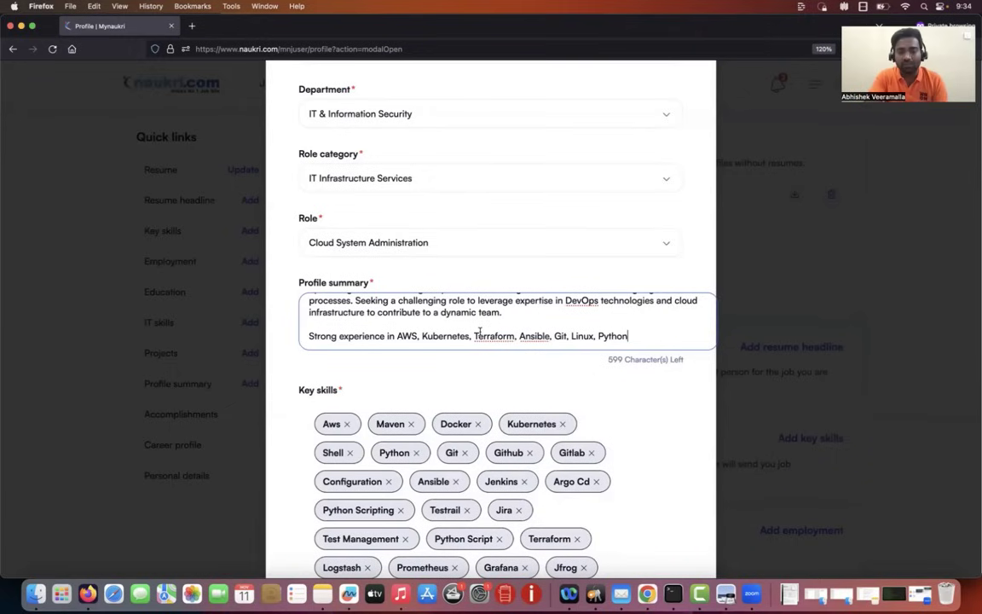
drag(397, 336, 649, 343)
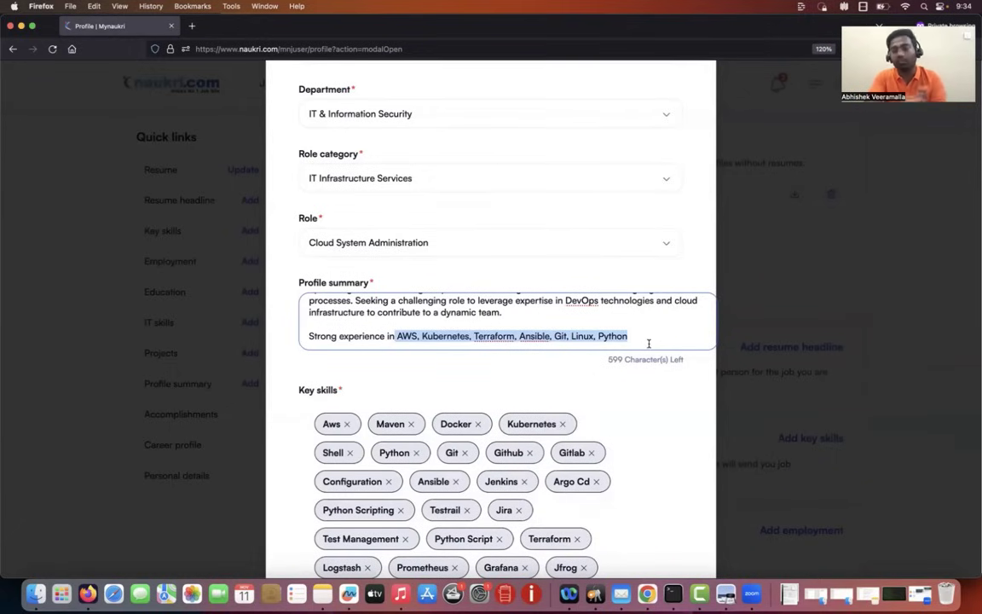
click(419, 335)
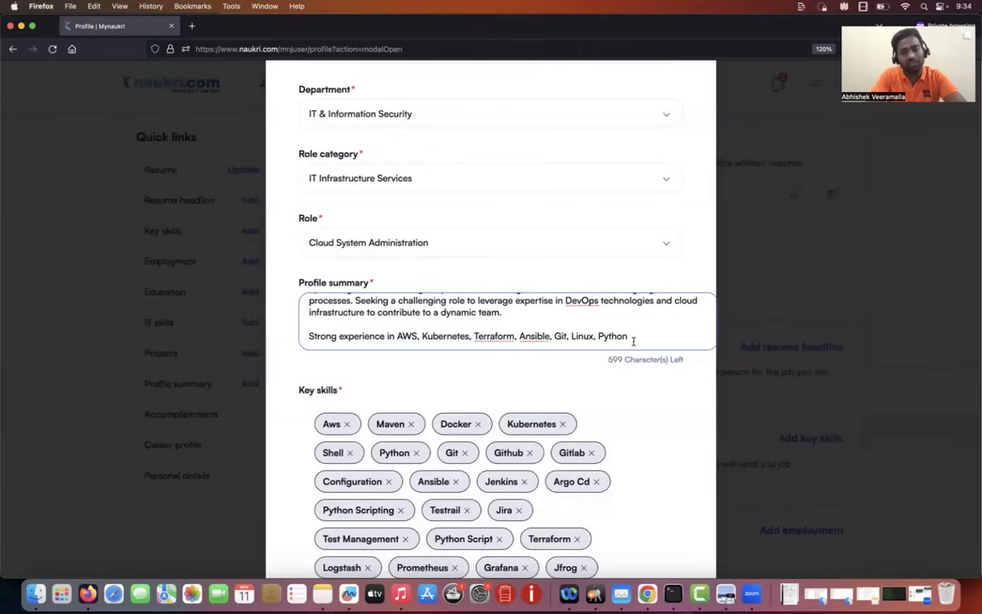
scroll(531, 387, down, 4)
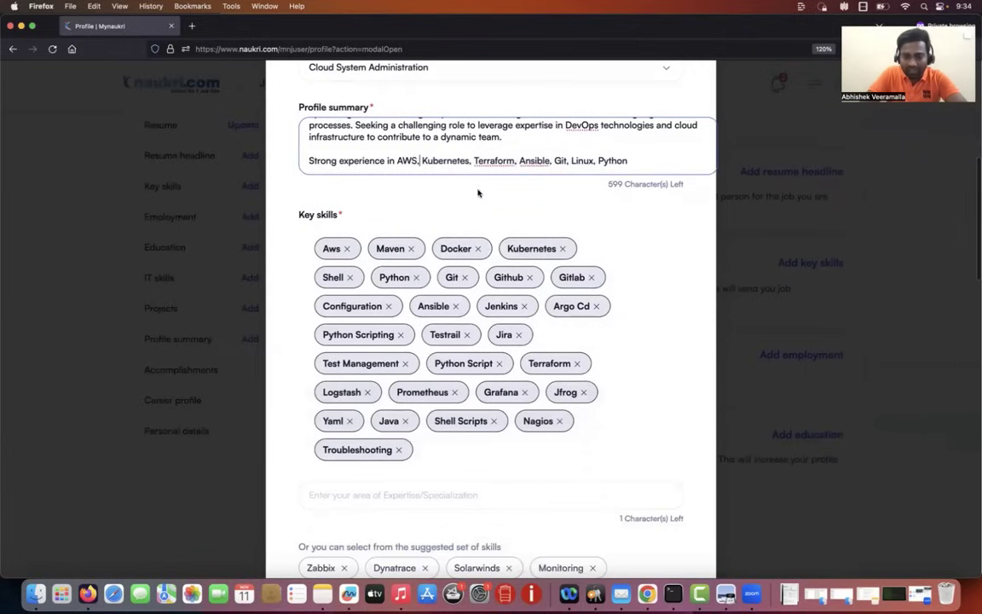
scroll(554, 375, down, 1)
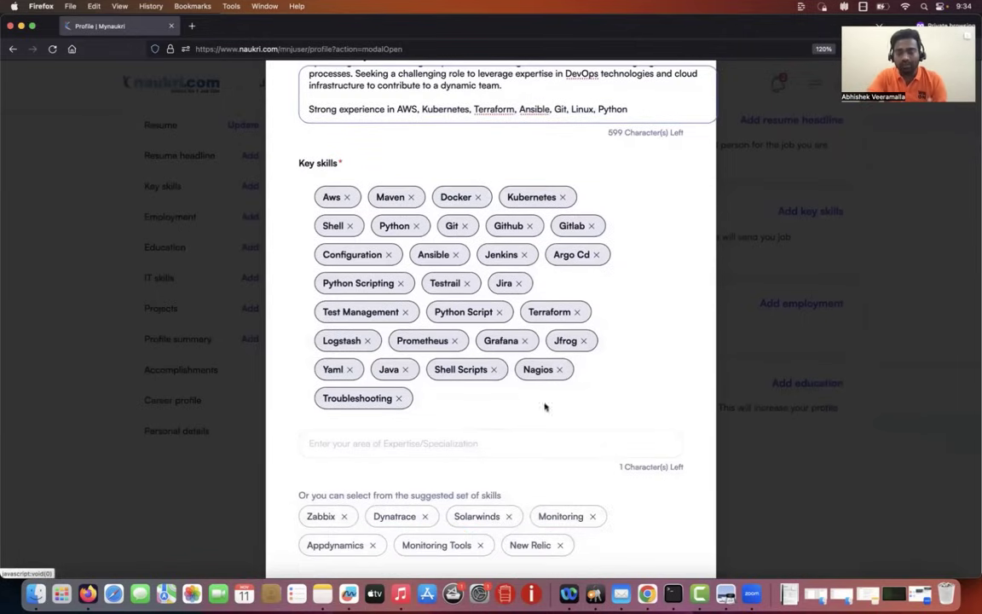
scroll(507, 396, down, 1)
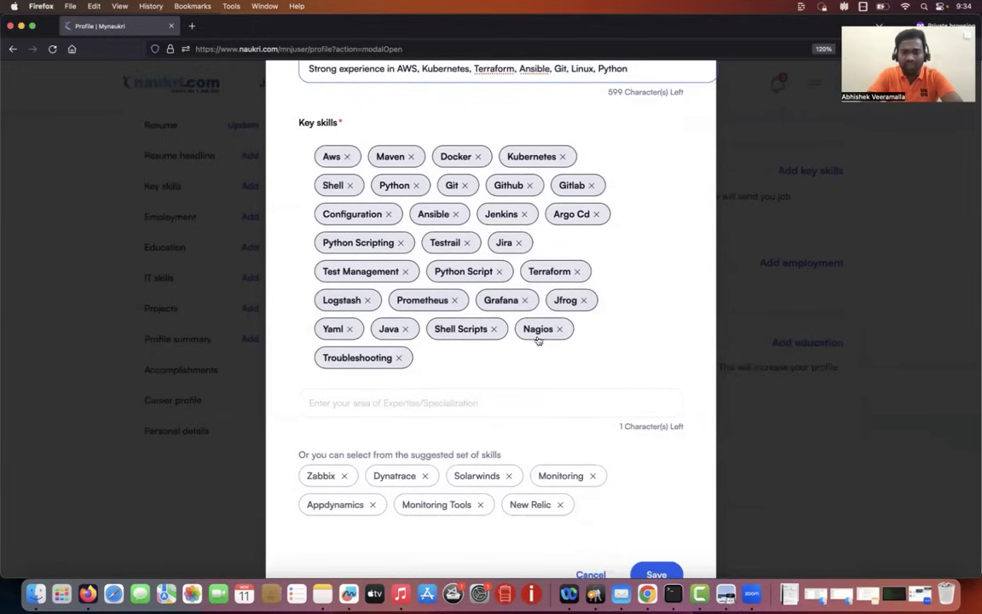
scroll(500, 294, down, 4)
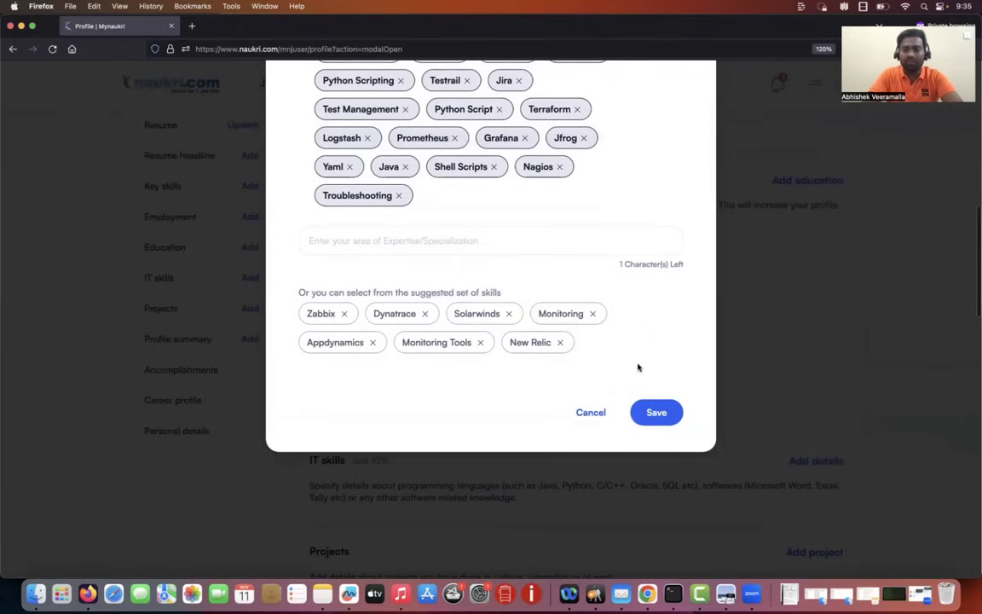
- Try to save the missing profile details form, submitting it repeatedly
click(654, 412)
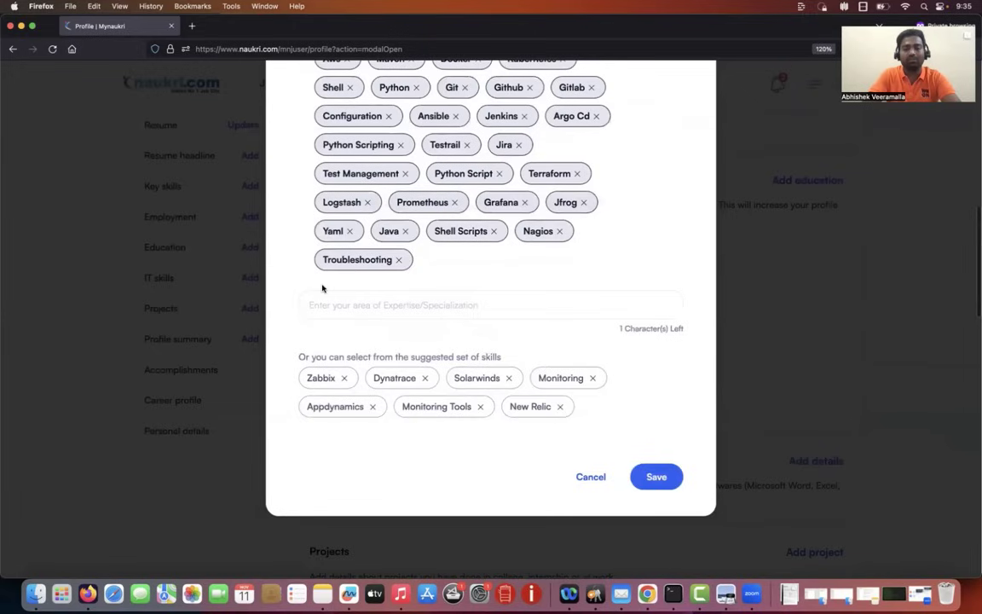
click(652, 478)
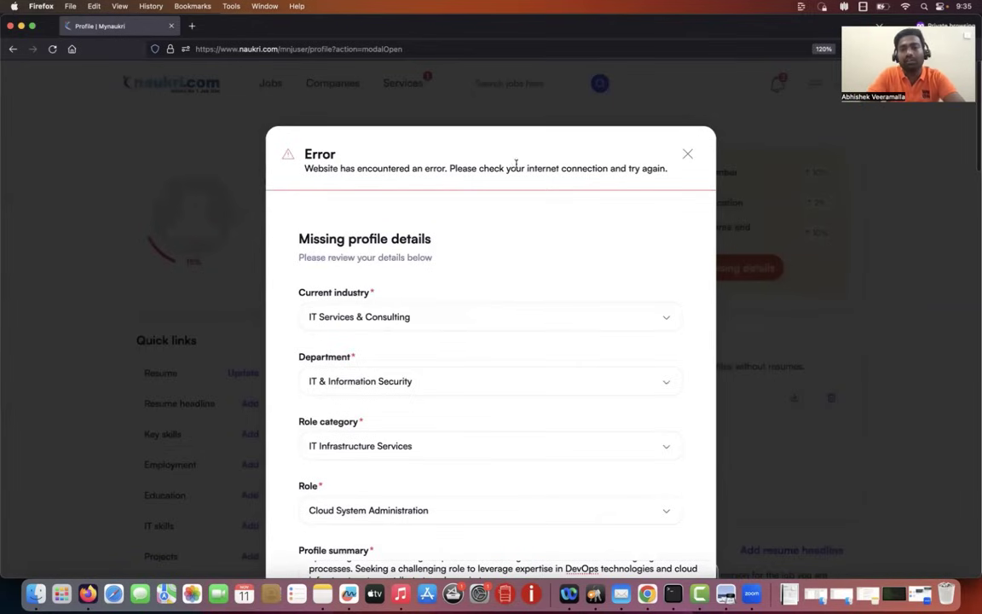
scroll(537, 220, down, 15)
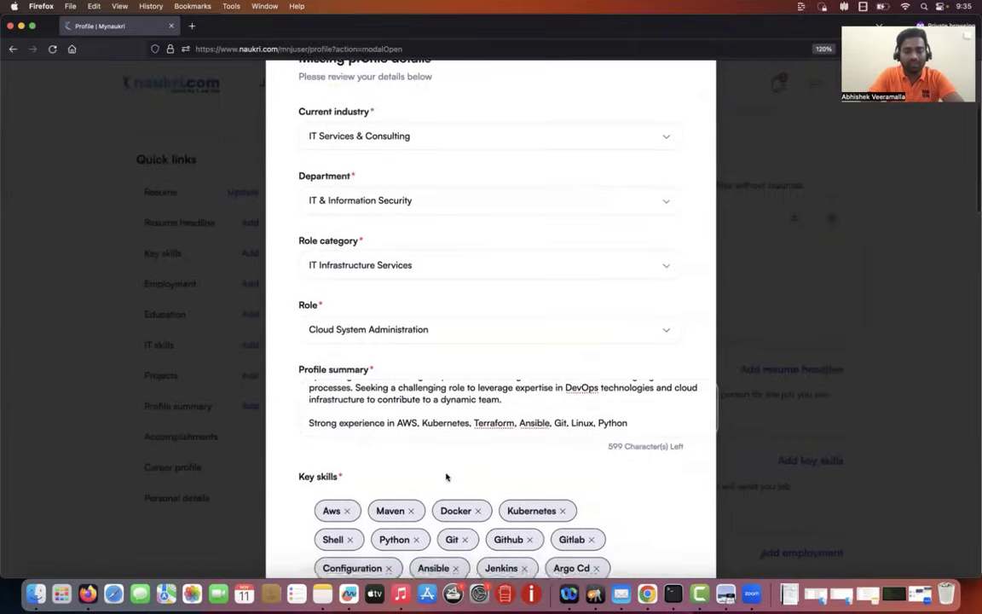
click(653, 184)
click(655, 184)
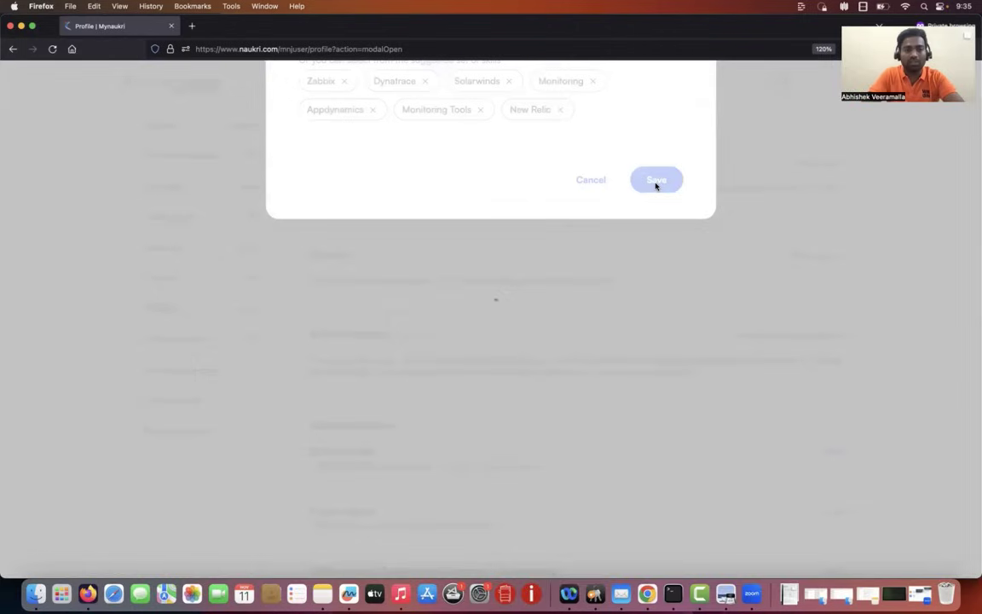
- Reload the Naukri profile page and dismiss the recruiter contact chat panel
click(353, 50)
key(Return)
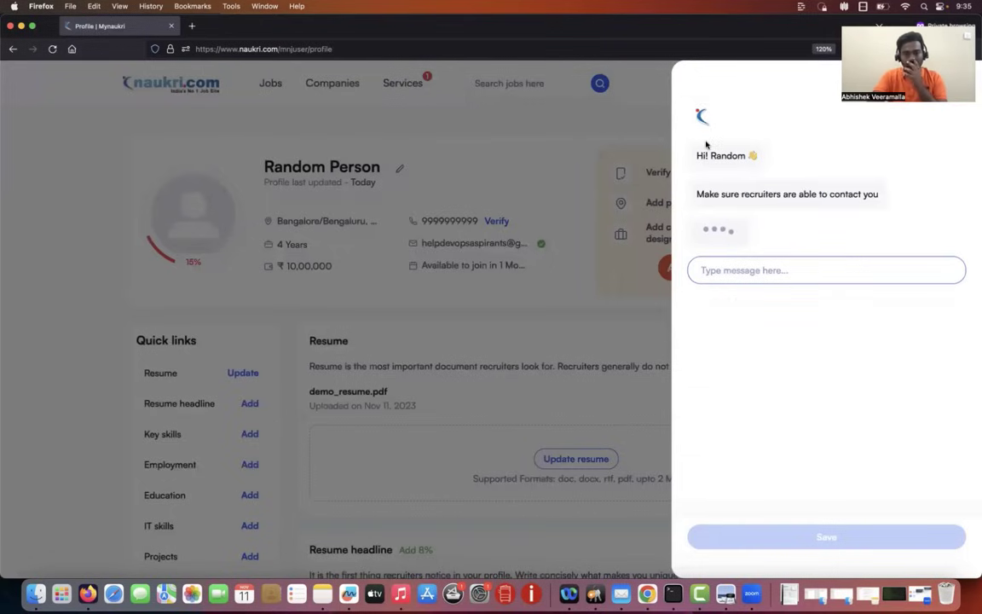
click(57, 264)
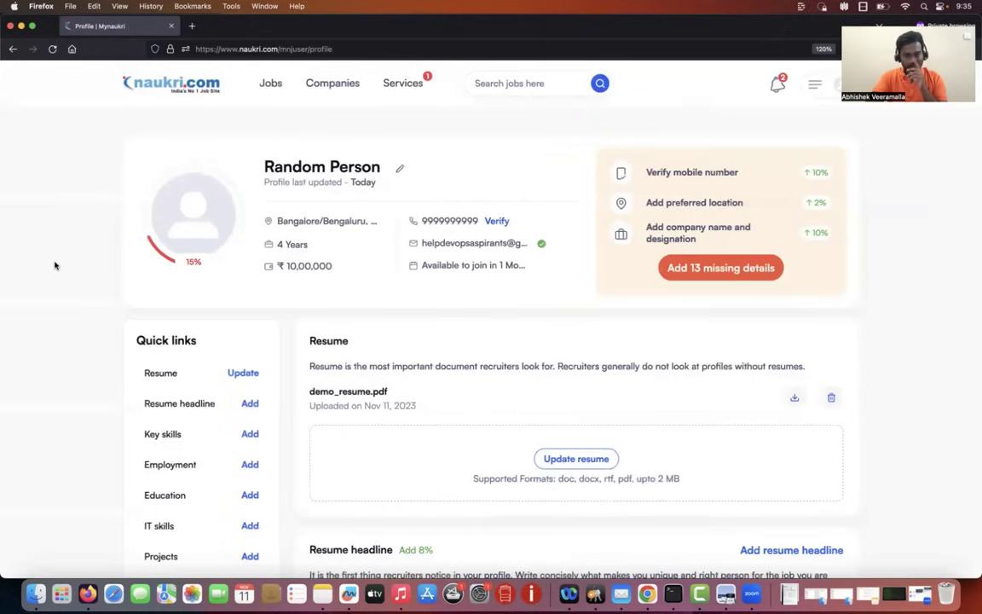
- Add a resume headline by copying the introductory paragraph from demo_resume.pdf in Preview, pasting it into Naukri in Firefox and saving it
scroll(45, 354, down, 1)
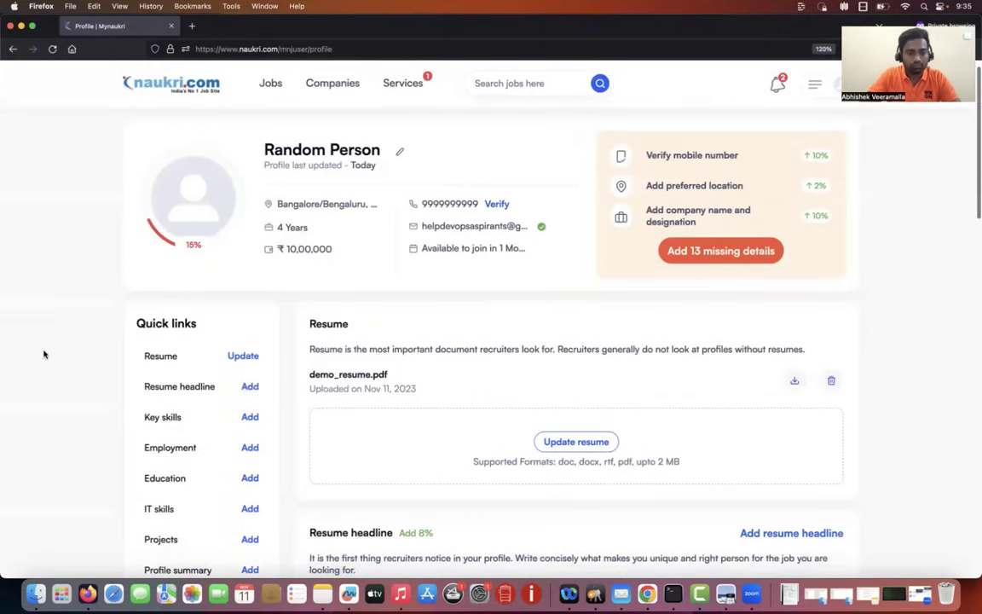
scroll(45, 354, down, 5)
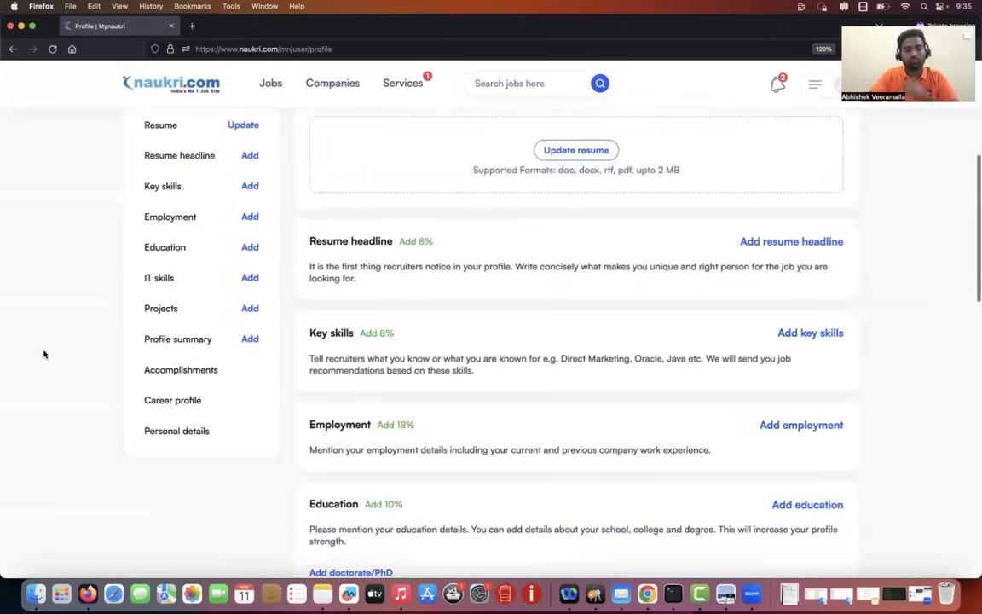
scroll(44, 354, up, 4)
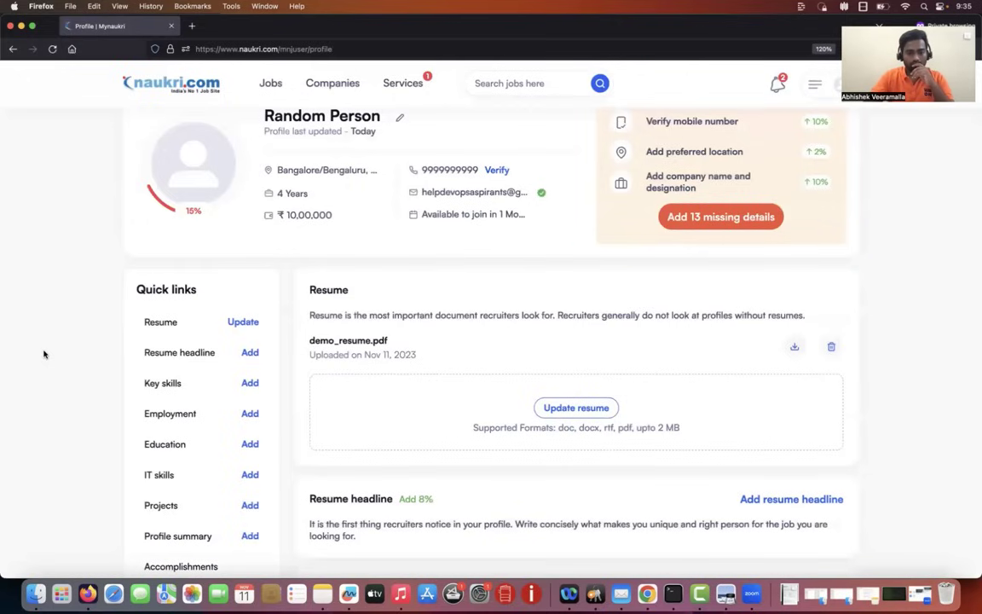
scroll(44, 354, up, 2)
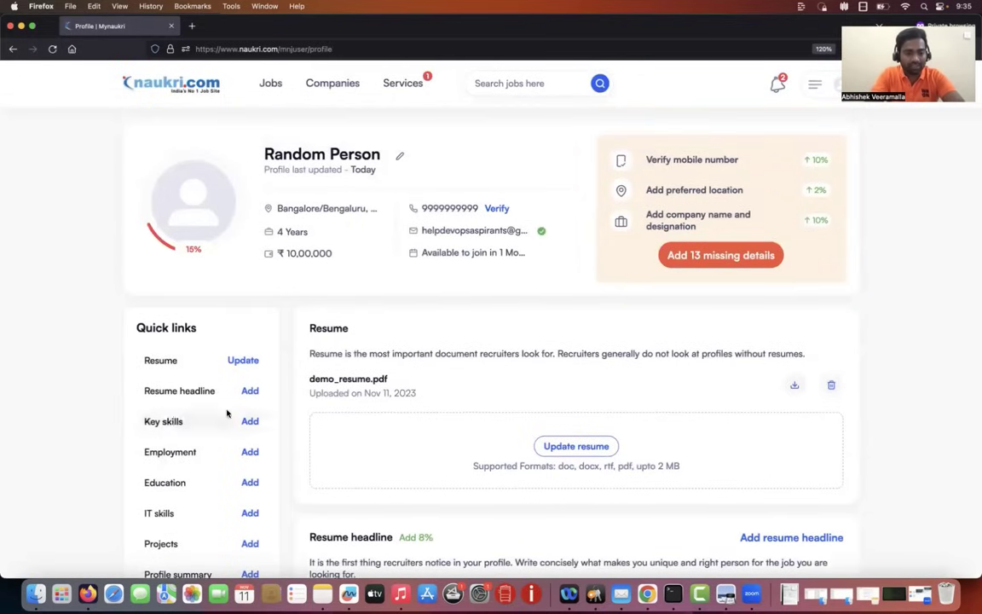
scroll(248, 392, down, 1)
click(248, 390)
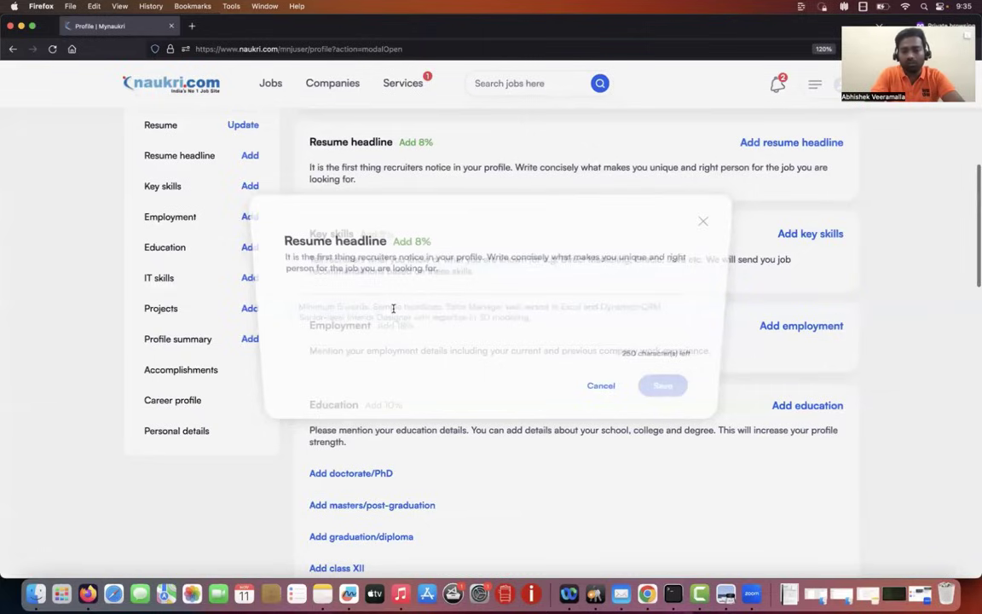
key(super+Tab)
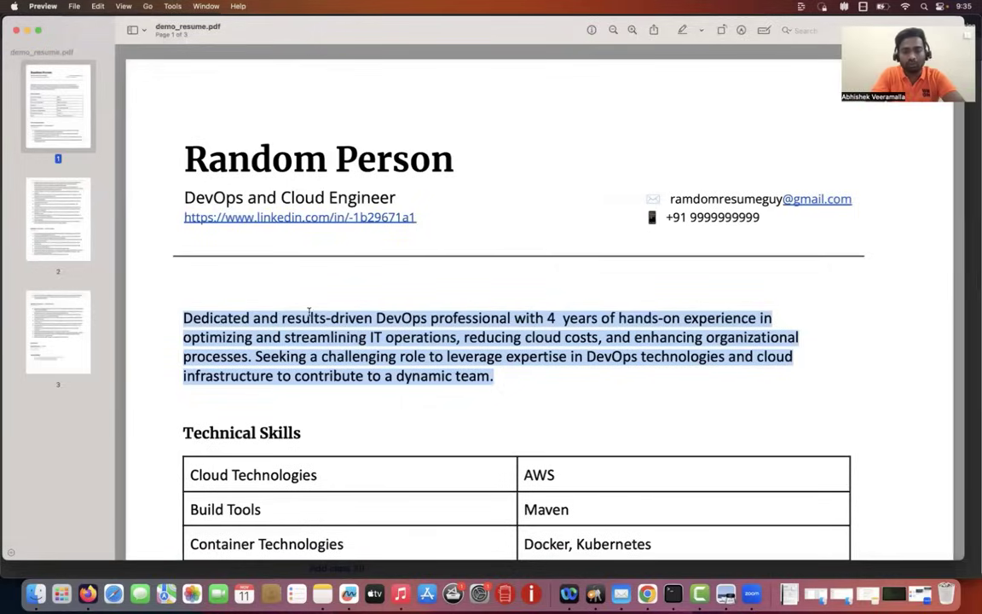
key(super+c)
key(super+Tab)
key(super+v)
click(673, 406)
scroll(64, 226, up, 1)
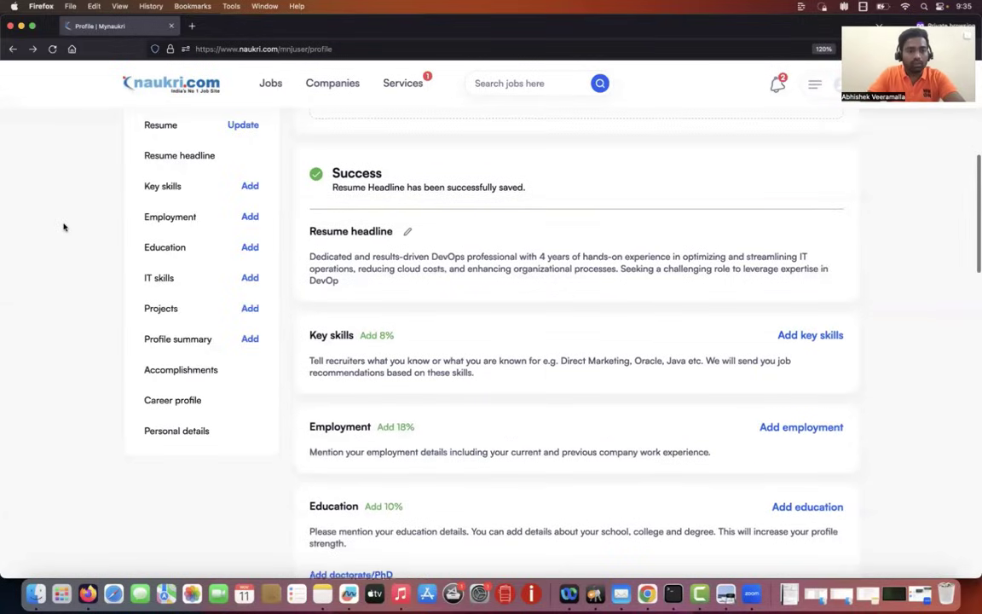
- Start adding key skills by copying AWS from the Technical Skills table of demo_resume.pdf in Preview into the skills field in Firefox
click(250, 188)
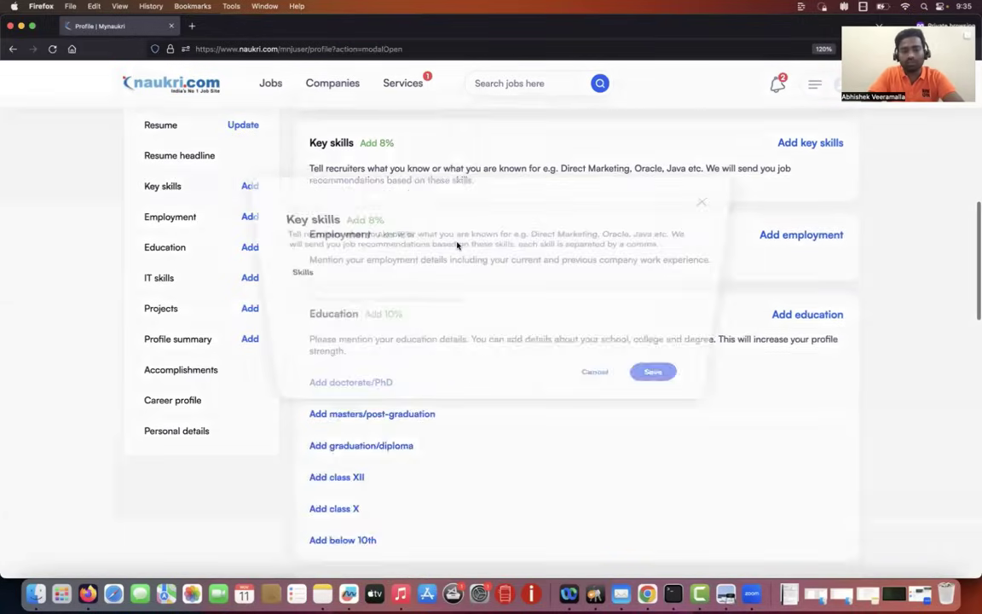
key(super+Tab)
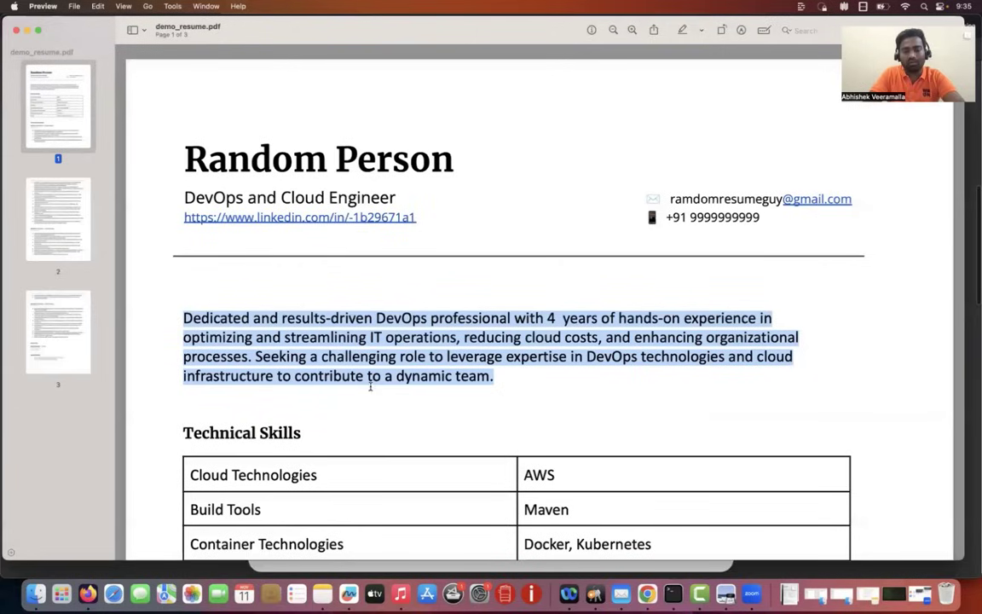
scroll(435, 341, down, 5)
double_click(535, 341)
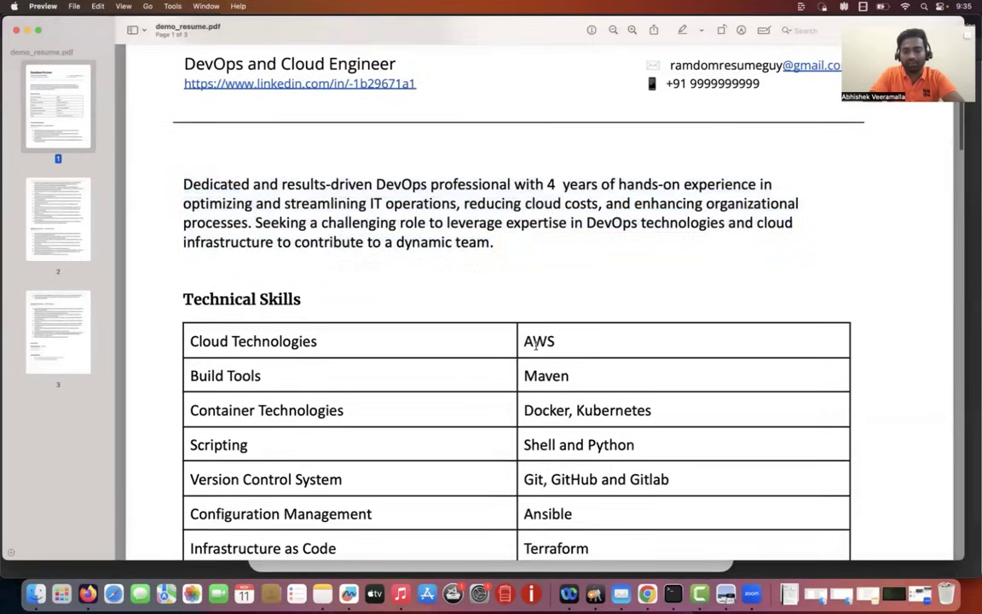
key(super+Tab)
key(super+v)
text(,)
- Add Maven as a key skill in Firefox by copying it from the Technical Skills table of demo_resume.pdf in Preview
key(super+Tab)
scroll(482, 358, down, 5)
click(546, 252)
double_click(546, 252)
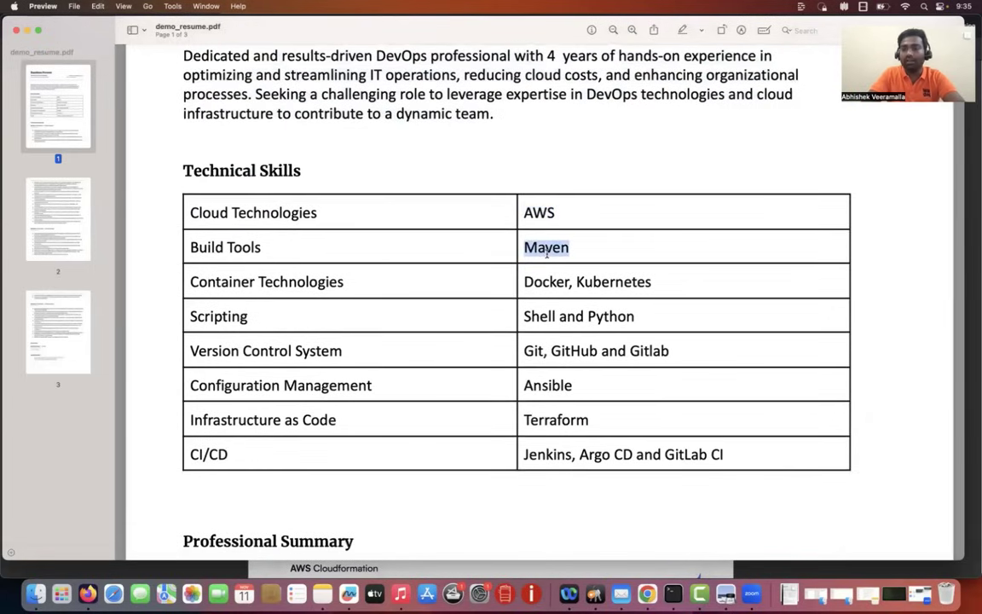
key(super+Tab)
key(super+v)
click(341, 438)
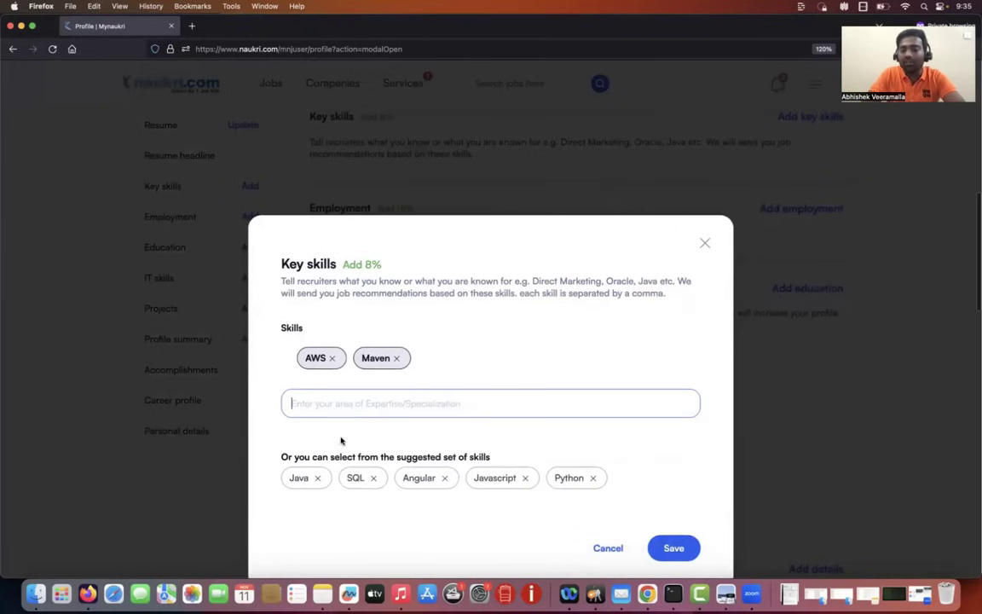
- Copy "Docker, Kubernetes" from the resume in Preview into the skills field in Firefox, trim it to Docker and add that skill
key(super+Tab)
scroll(401, 351, down, 3)
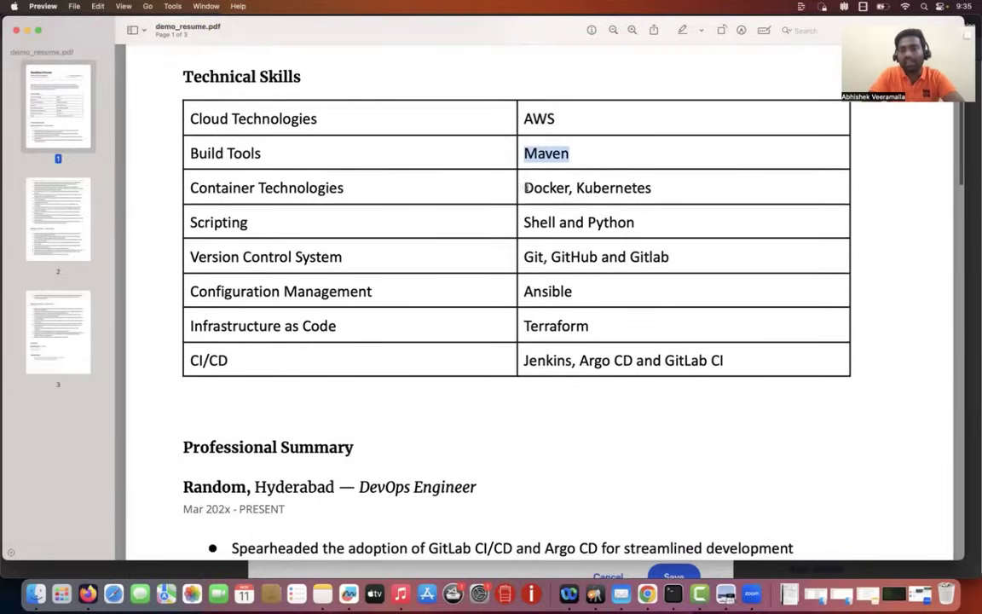
drag(522, 188, 667, 187)
key(super+c)
key(super+Tab)
click(294, 401)
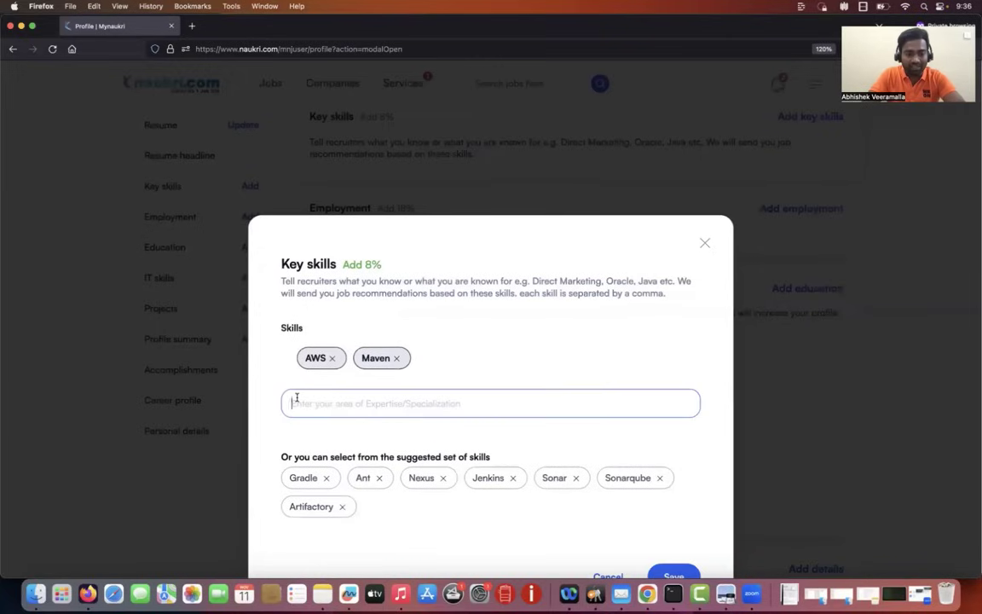
key(super+v)
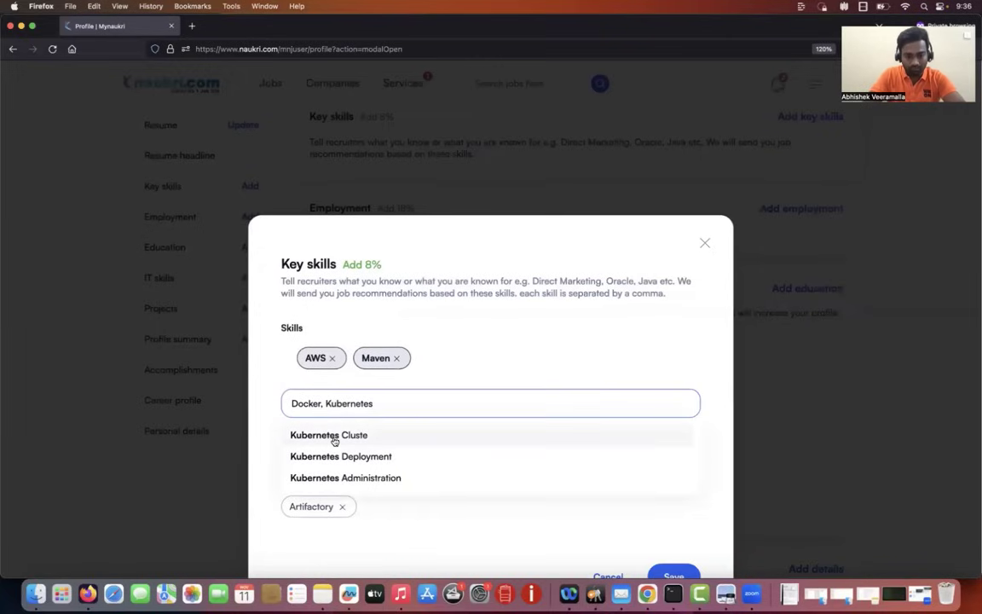
double_click(335, 404)
key(BackSpace)
key(BackSpace)
key(BackSpace)
key(BackSpace)
key(BackSpace)
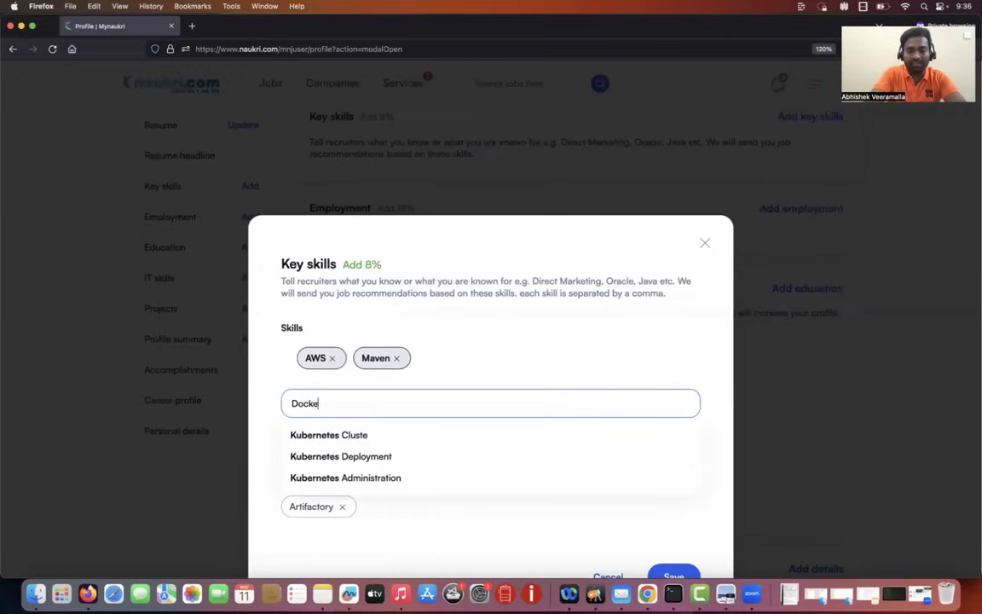
text(er)
click(324, 437)
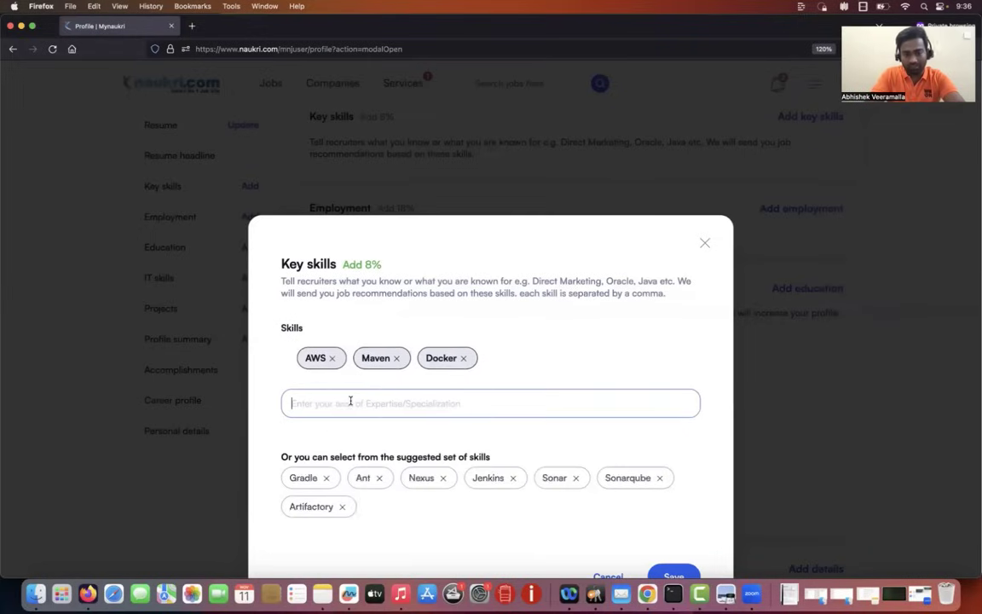
- Add Kubernetes as a key skill, check the resume's remaining technical skills in Preview, and save the key skills in Firefox
text(Kubernetes)
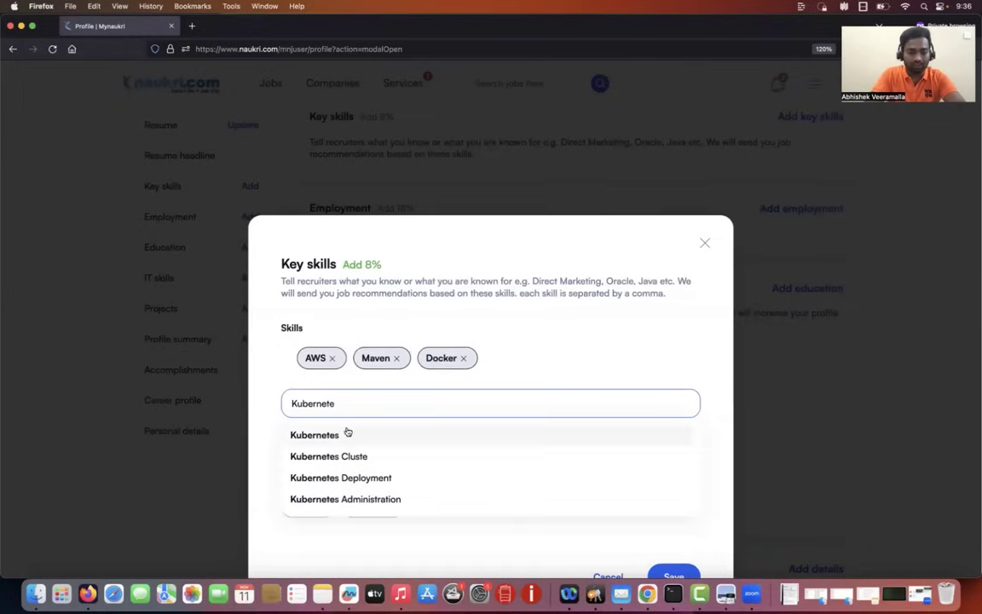
click(346, 434)
key(super+Tab)
scroll(568, 303, down, 5)
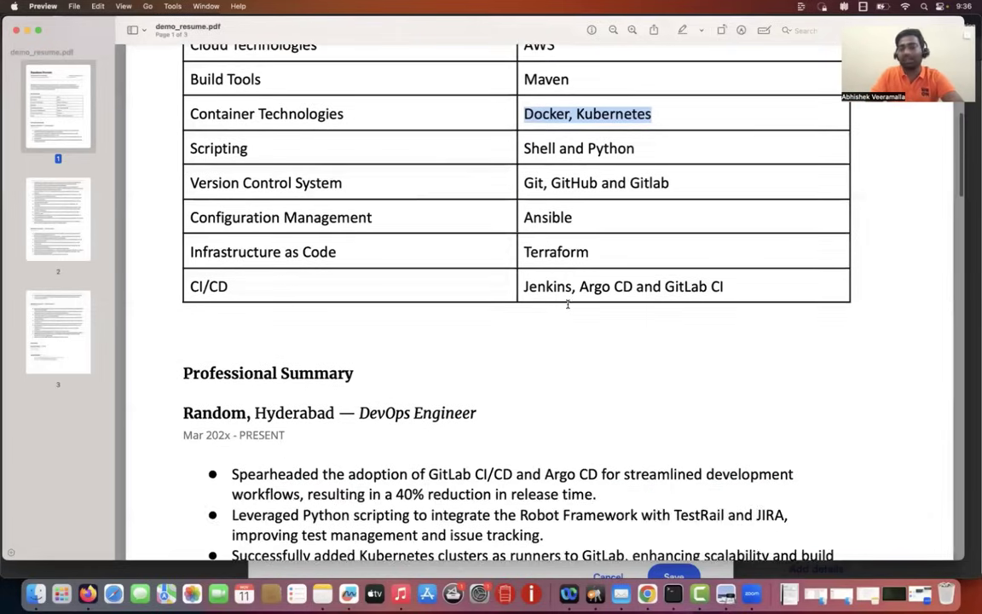
key(super+Tab)
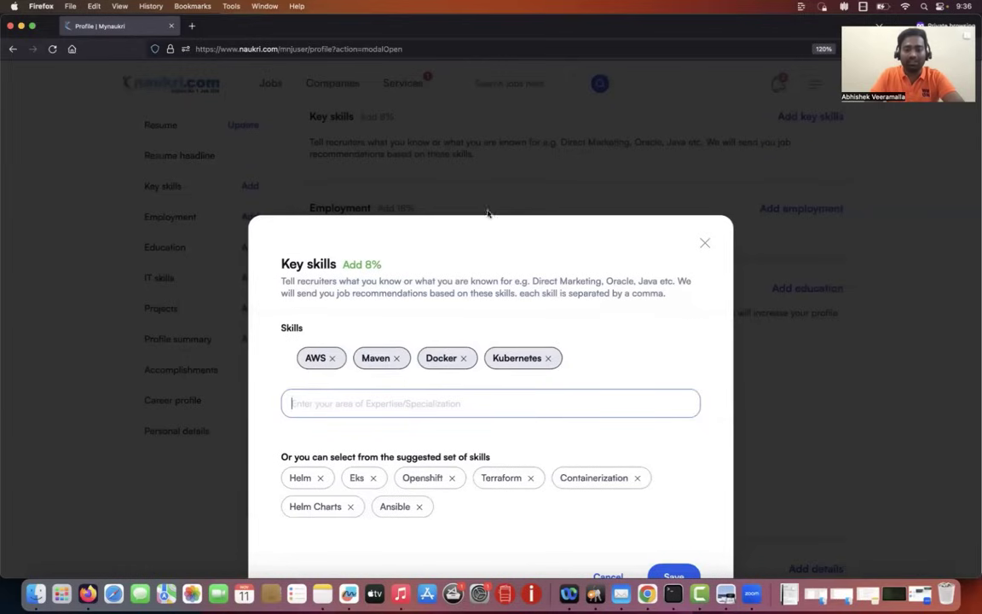
scroll(490, 412, down, 5)
click(682, 428)
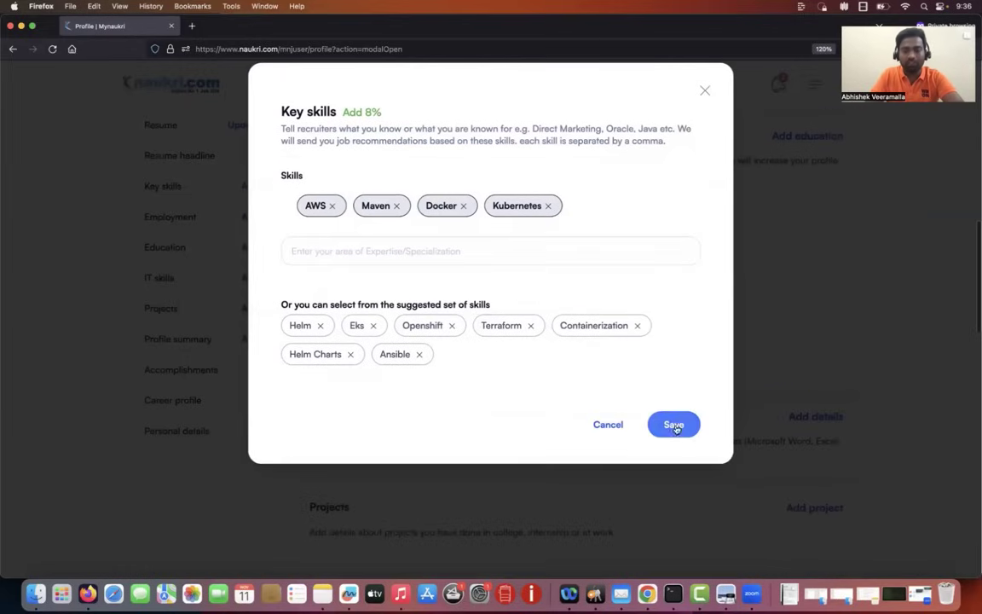
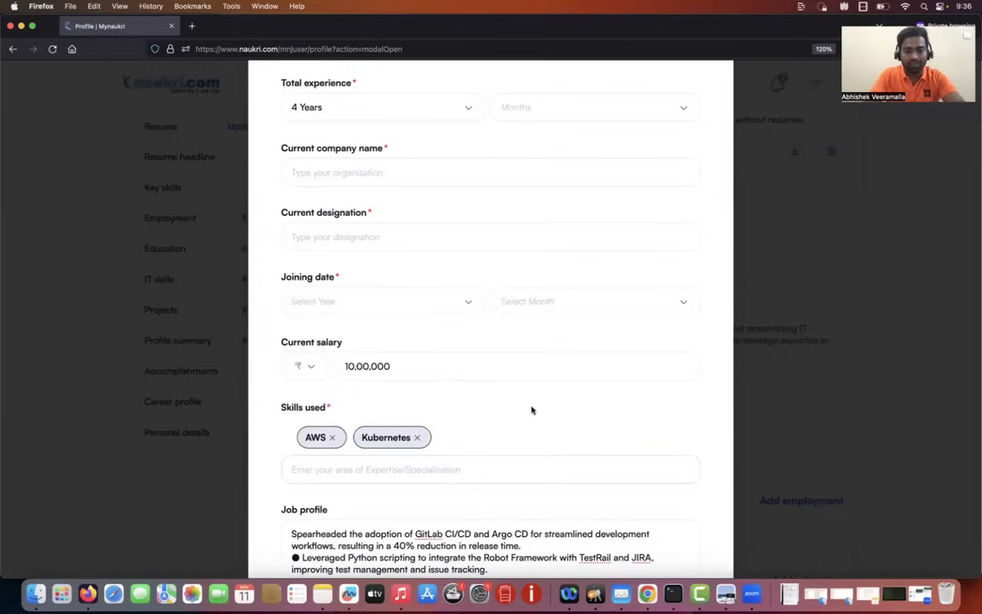
- Set the joining date of the current employment to Jan 2020
scroll(399, 366, up, 2)
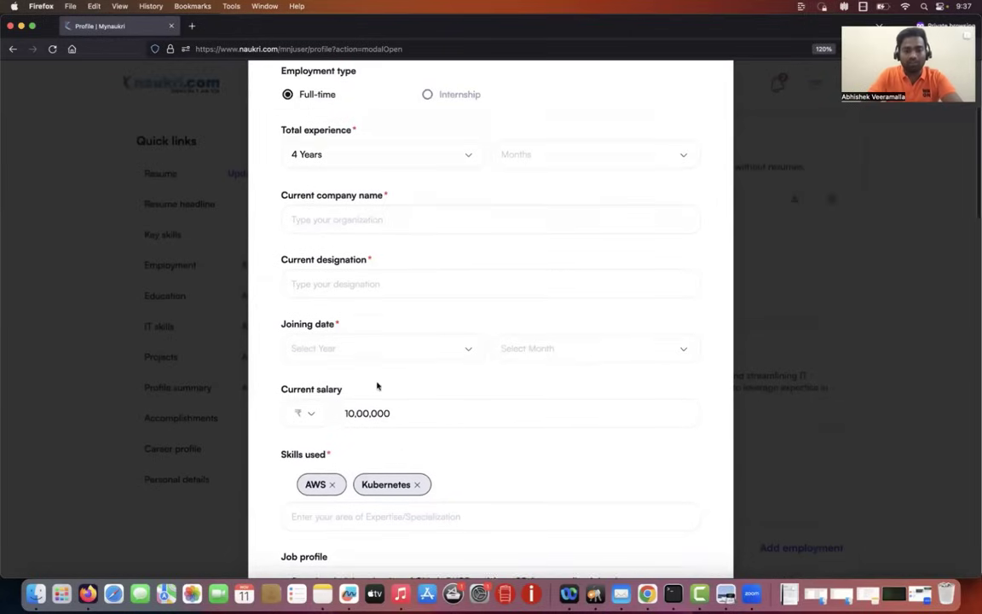
click(467, 350)
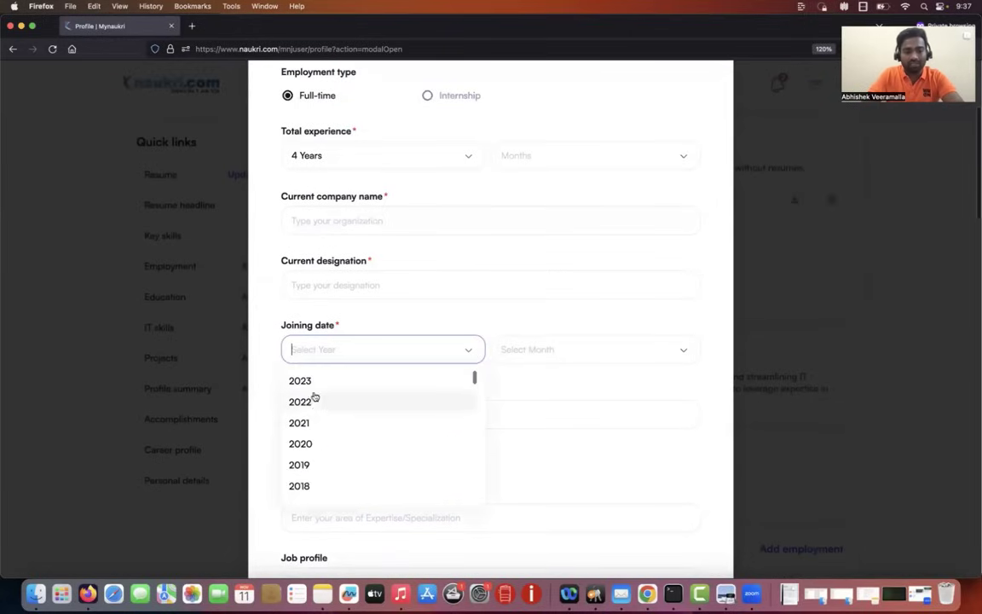
click(320, 449)
scroll(469, 384, up, 3)
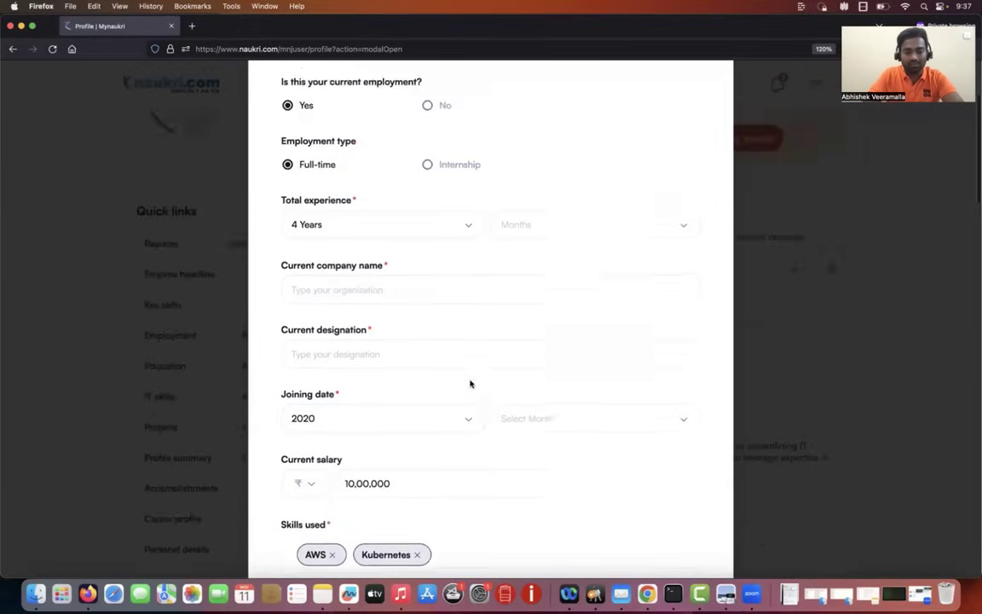
click(463, 417)
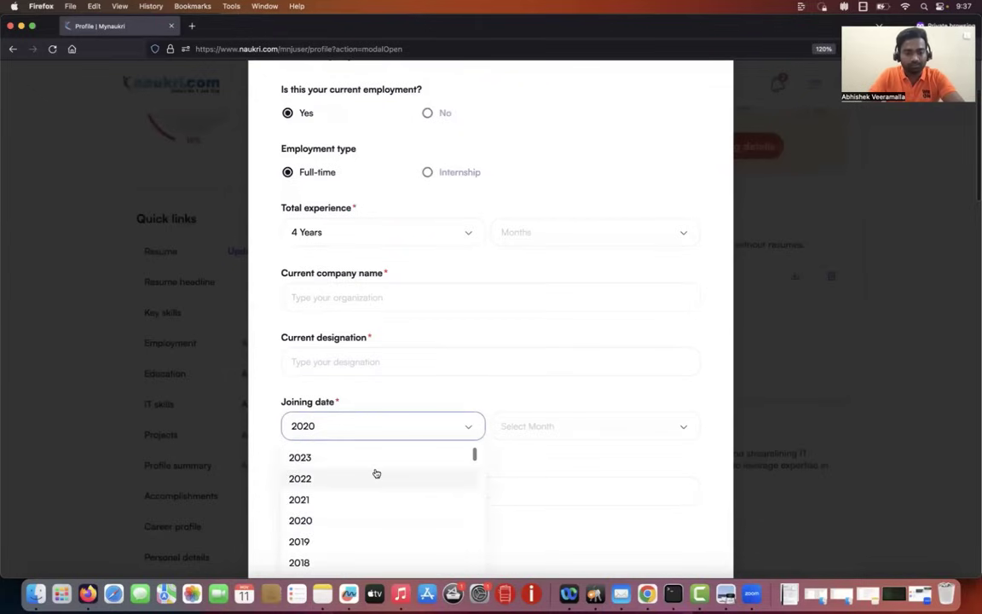
scroll(375, 472, down, 1)
click(558, 427)
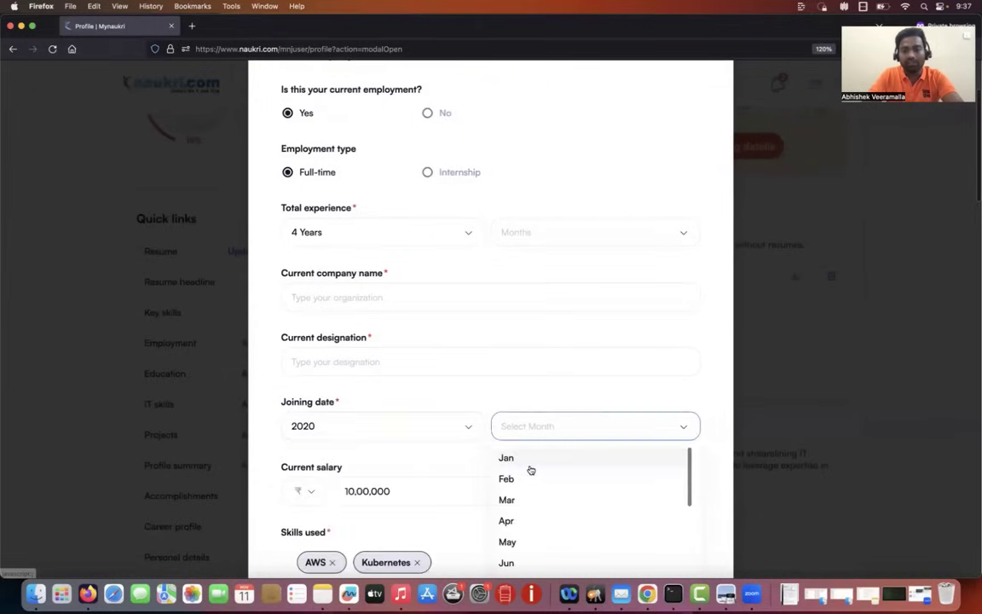
click(527, 465)
- Enter DevOps Engineer as the current designation and Tata Consultancy Services (TCS) as the current company name
scroll(437, 418, up, 2)
scroll(435, 393, up, 1)
click(365, 430)
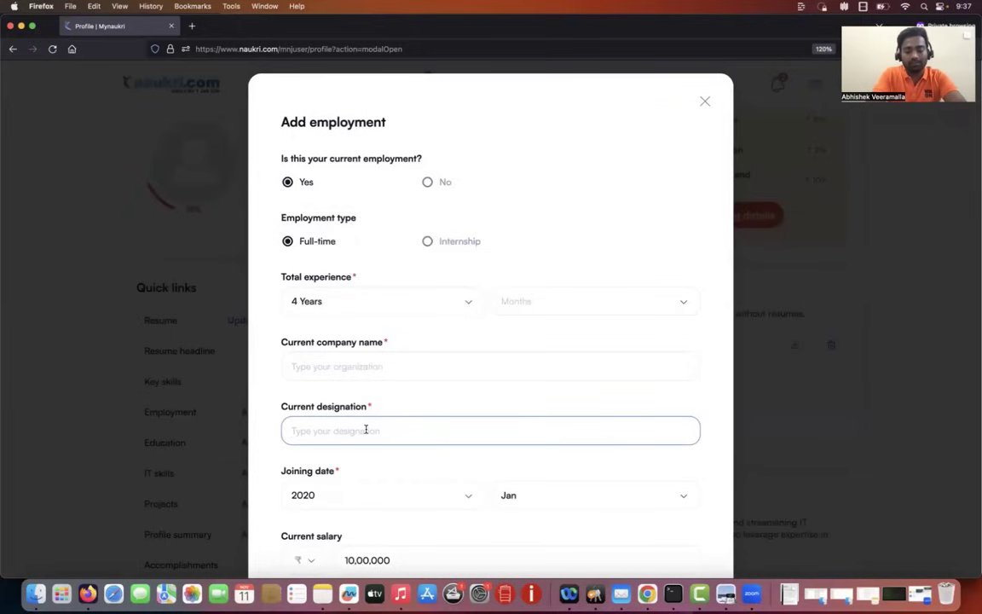
text(DevOps)
click(361, 462)
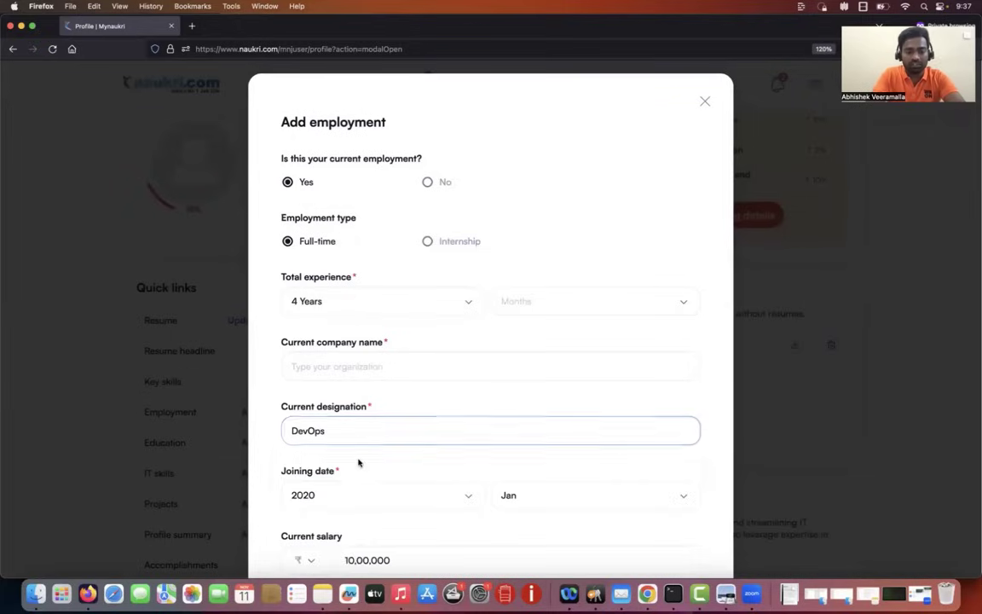
click(380, 363)
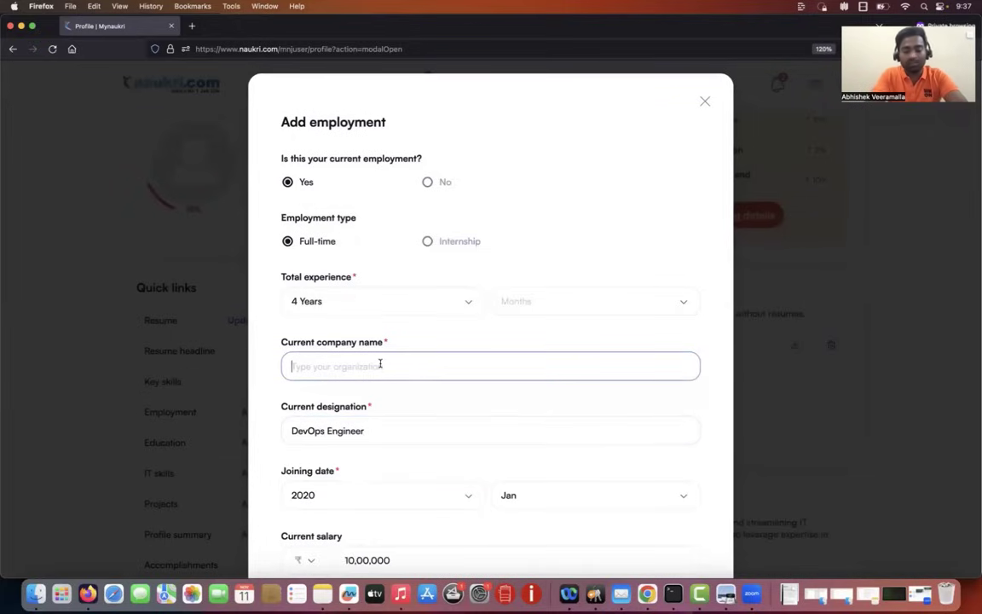
text(Tata Con)
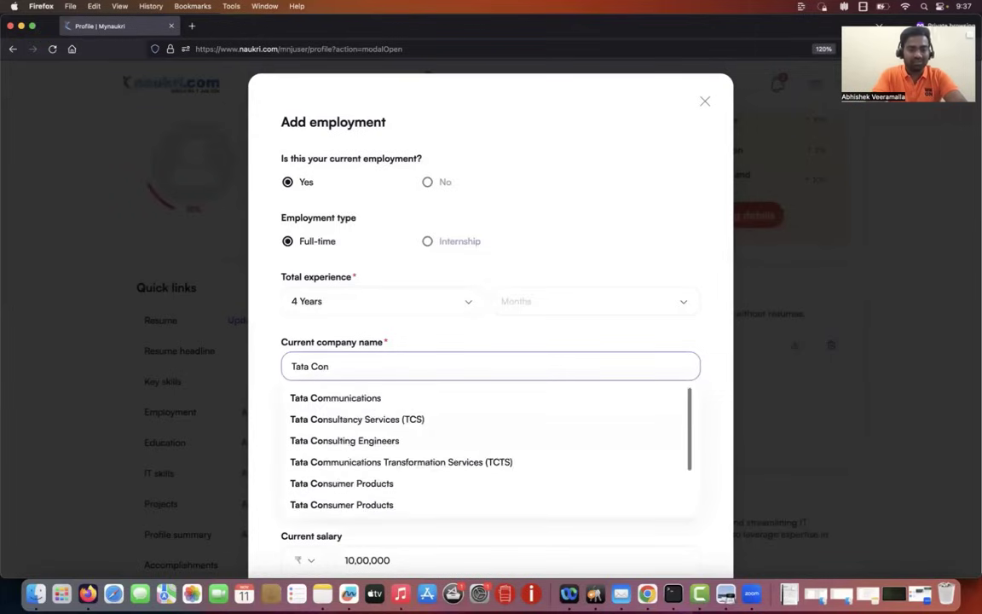
text(s)
click(395, 397)
scroll(338, 335, up, 2)
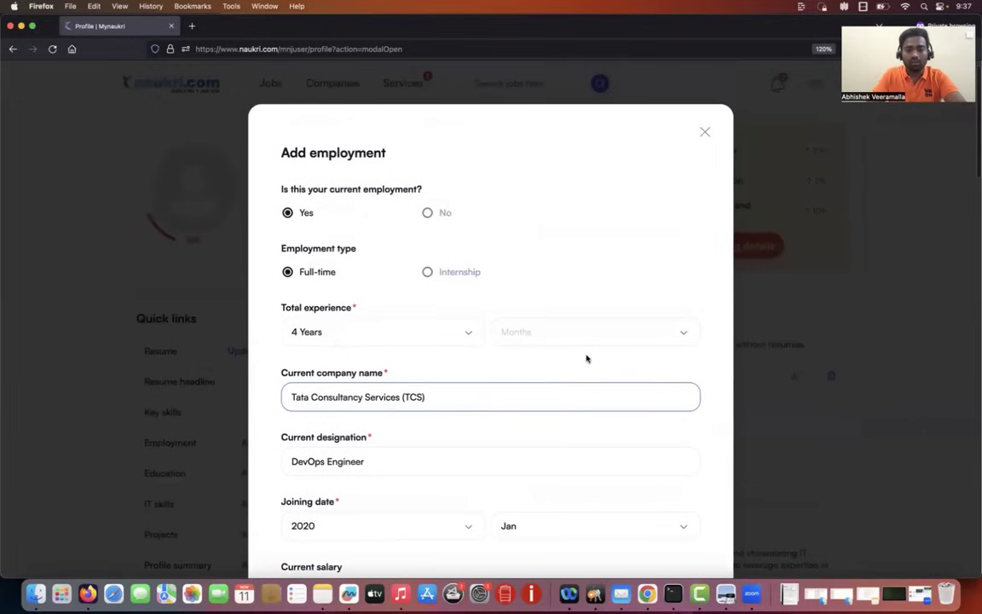
- Complete the employment entry with the months of total experience and a notice period of 1 Month, and save it
click(588, 340)
click(554, 364)
scroll(587, 281, down, 10)
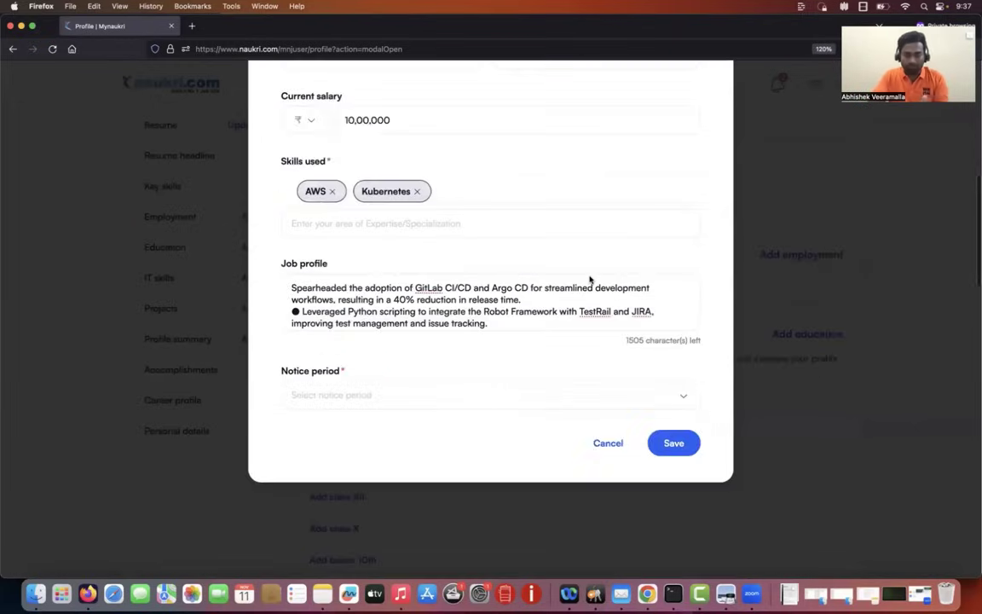
click(468, 292)
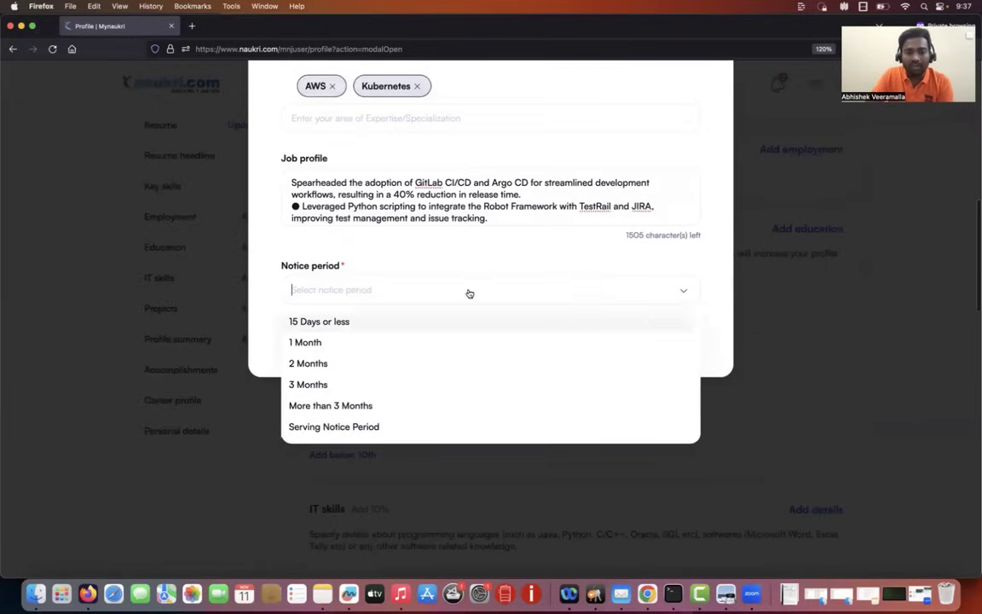
click(342, 342)
click(674, 338)
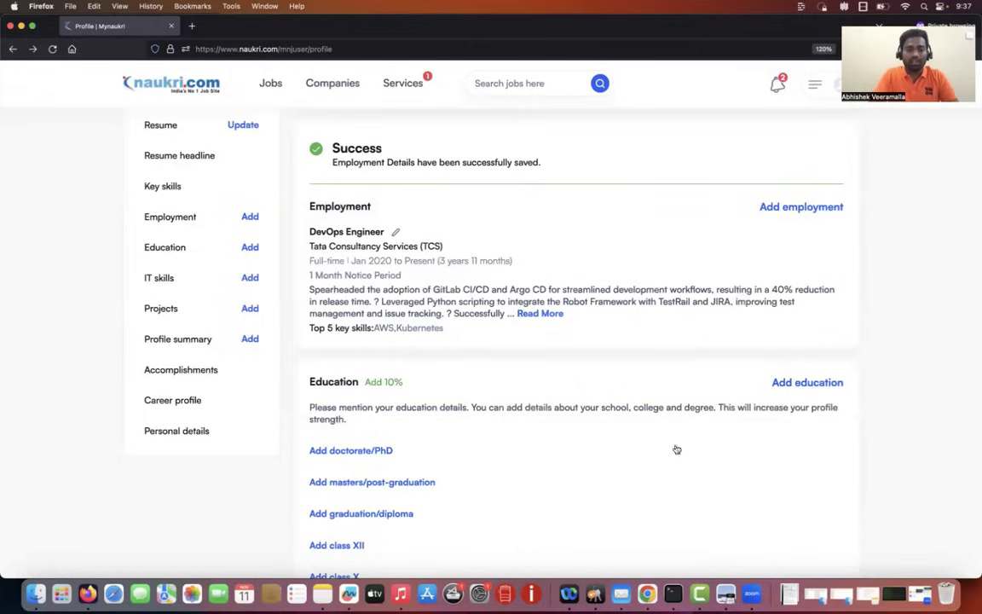
- Review the resume headline, key skills, employment and education sections of the profile page
scroll(615, 318, up, 4)
scroll(537, 375, down, 1)
scroll(537, 375, down, 1)
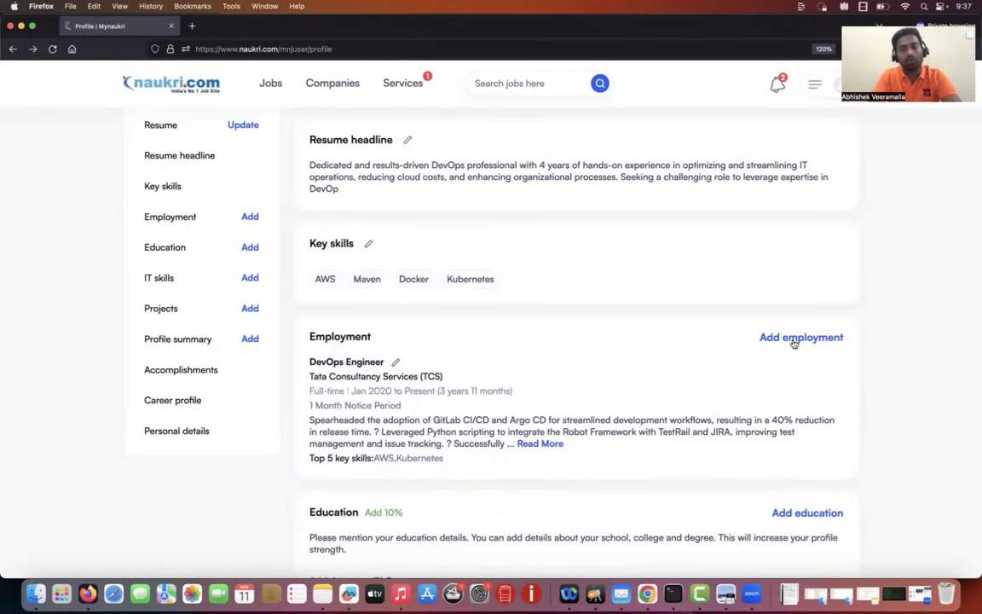
scroll(132, 298, down, 3)
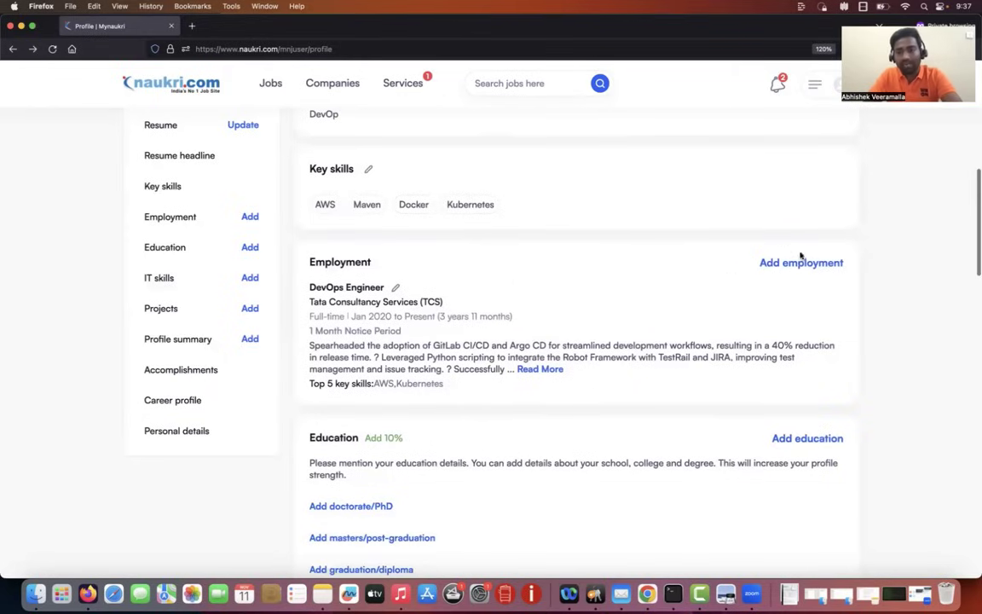
scroll(780, 271, down, 2)
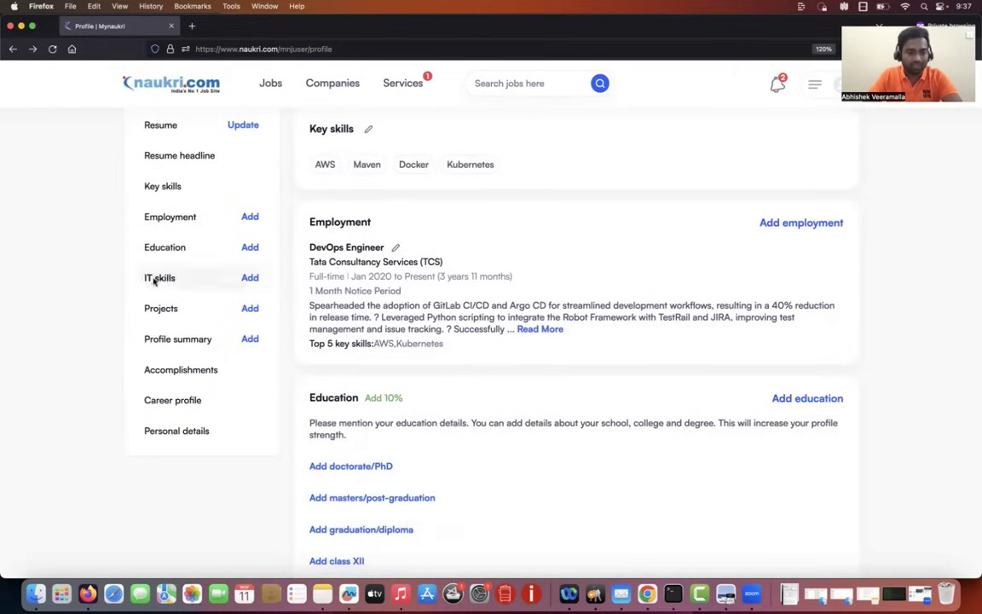
scroll(108, 341, down, 1)
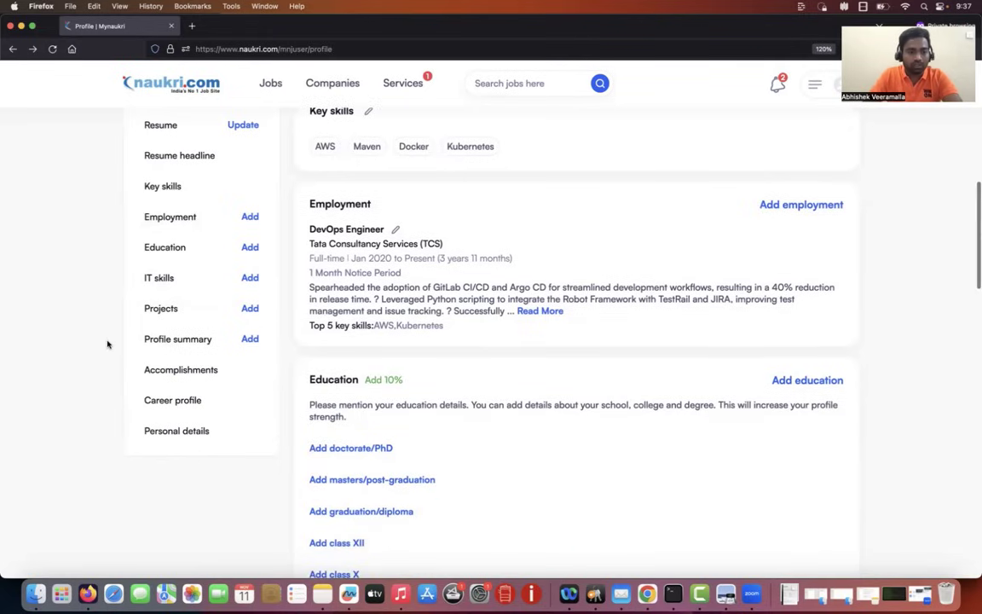
click(203, 189)
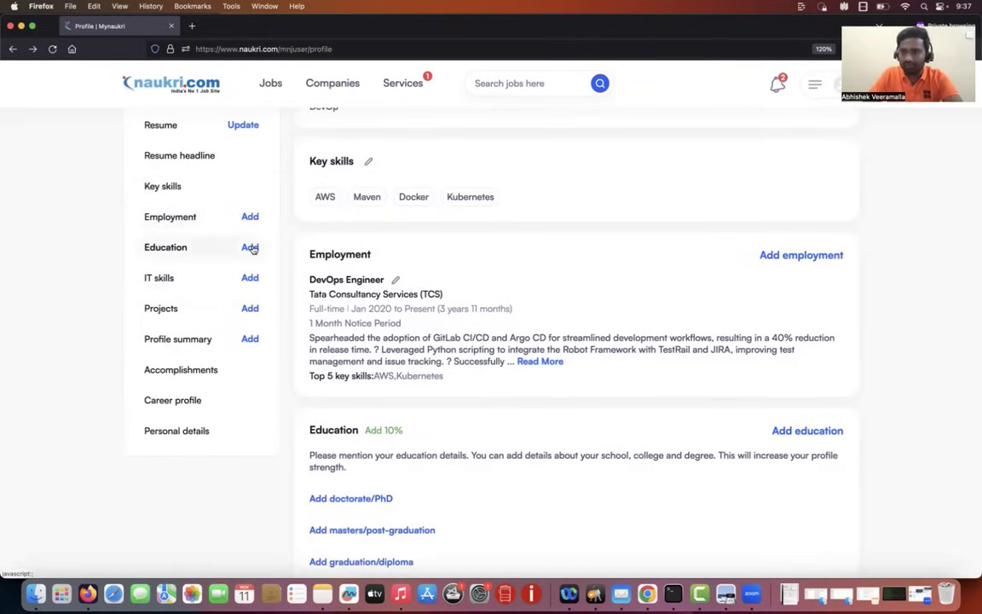
- Start a new education entry with Graduation/Diploma as the education level and Kakatiya University as the institute
click(251, 247)
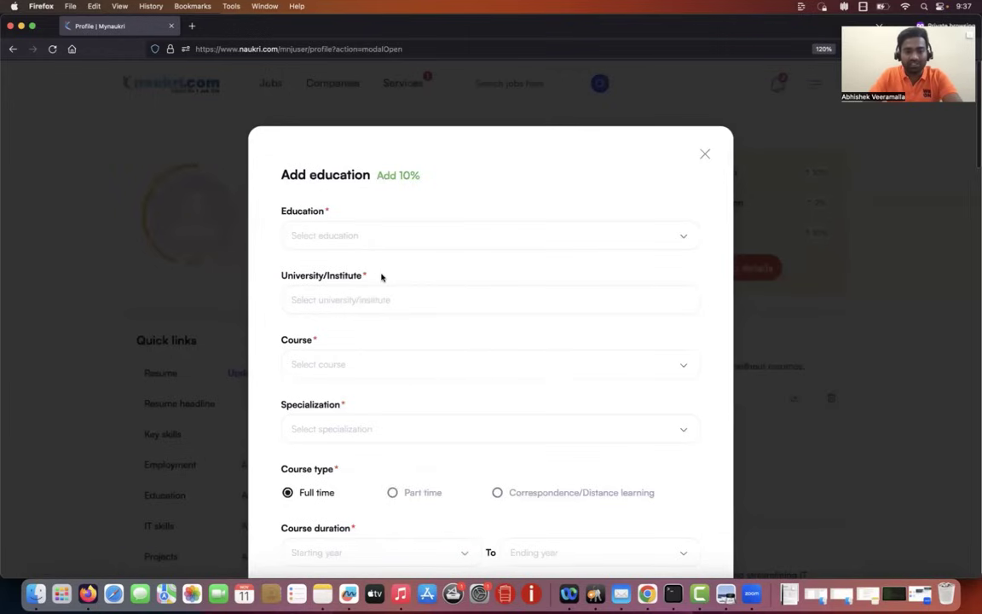
click(370, 243)
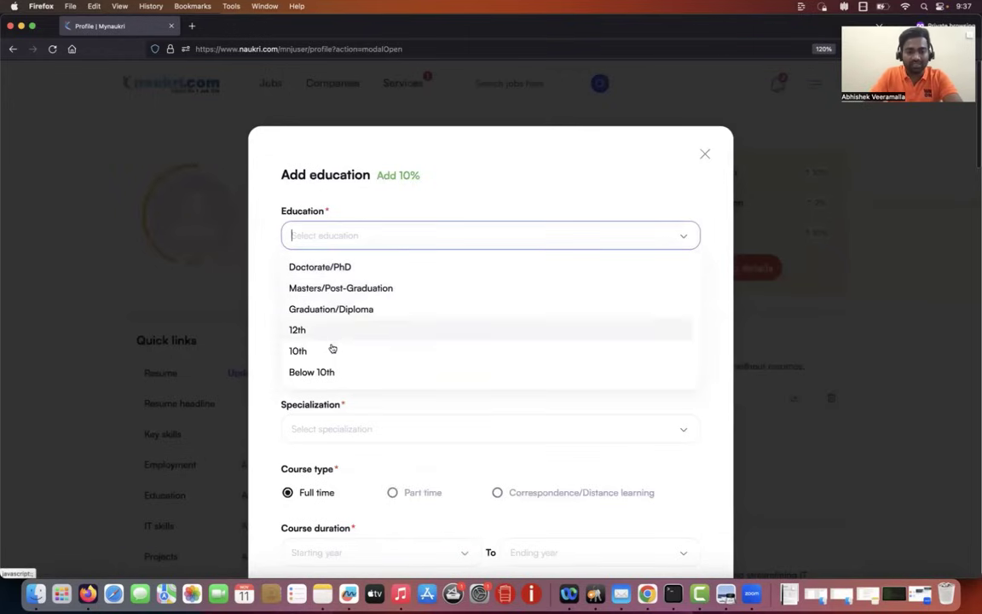
click(329, 306)
click(376, 299)
text(Kakta)
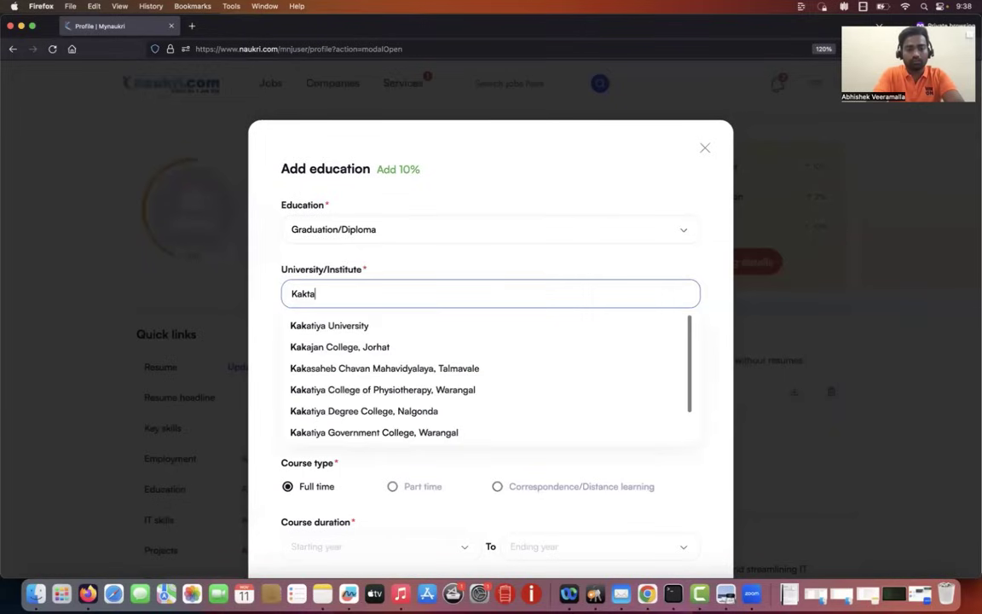
key(BackSpace)
key(BackSpace)
key(BackSpace)
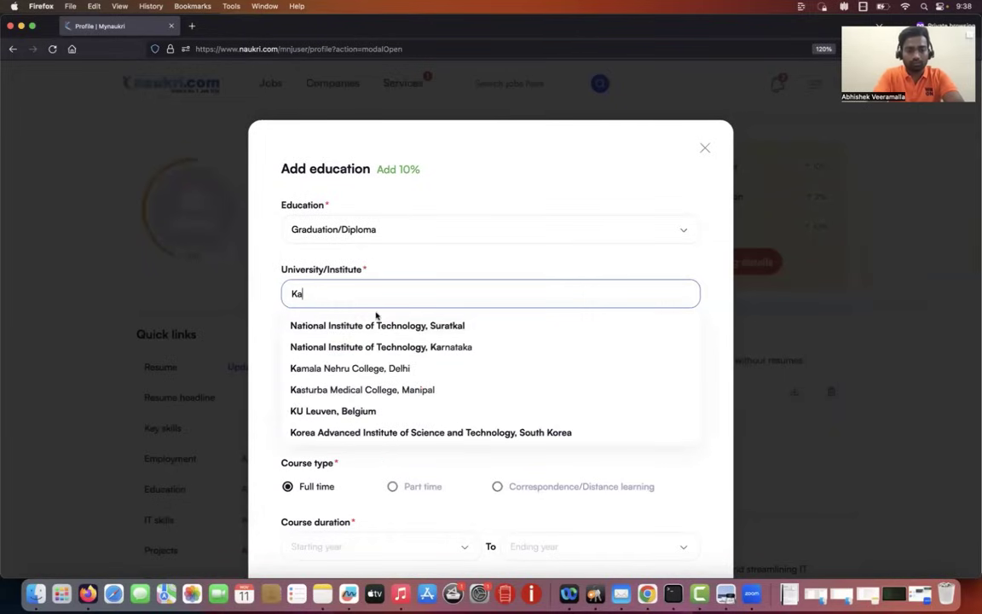
text(ka)
click(357, 328)
- Choose B.Tech/B.E. as the course and Computers as the specialization of the education entry
click(368, 368)
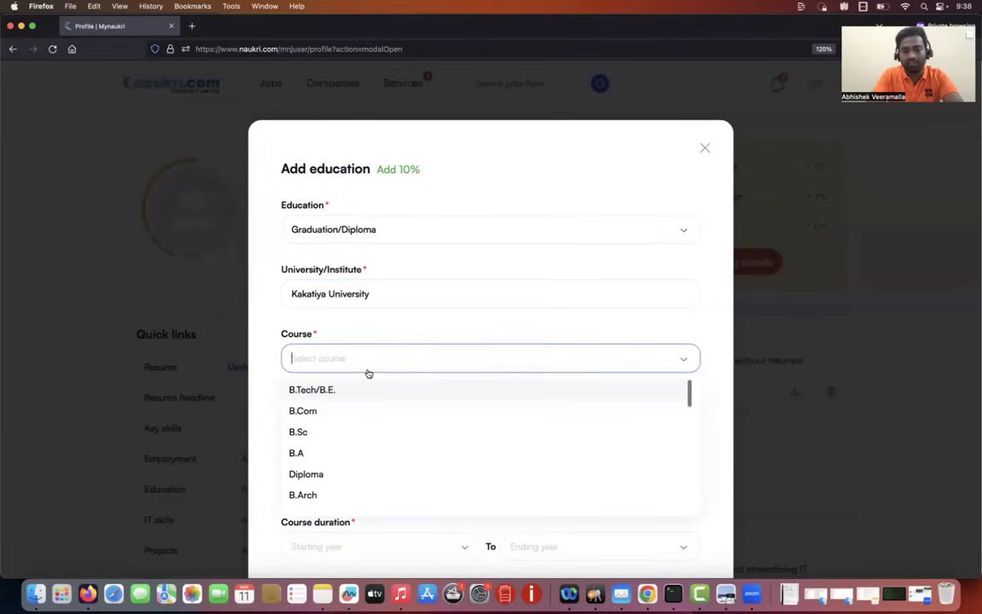
click(335, 393)
click(353, 420)
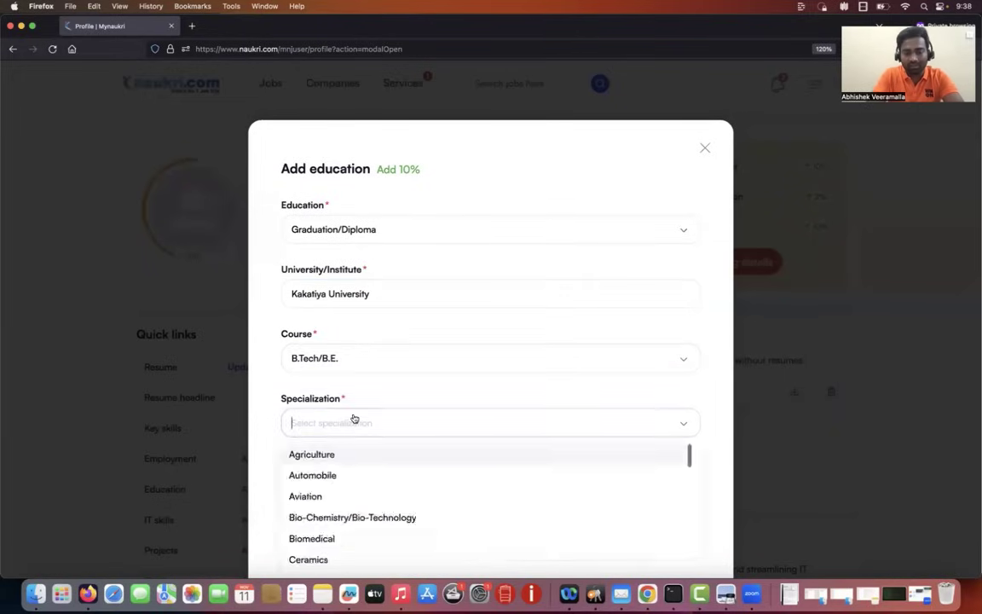
scroll(336, 484, down, 3)
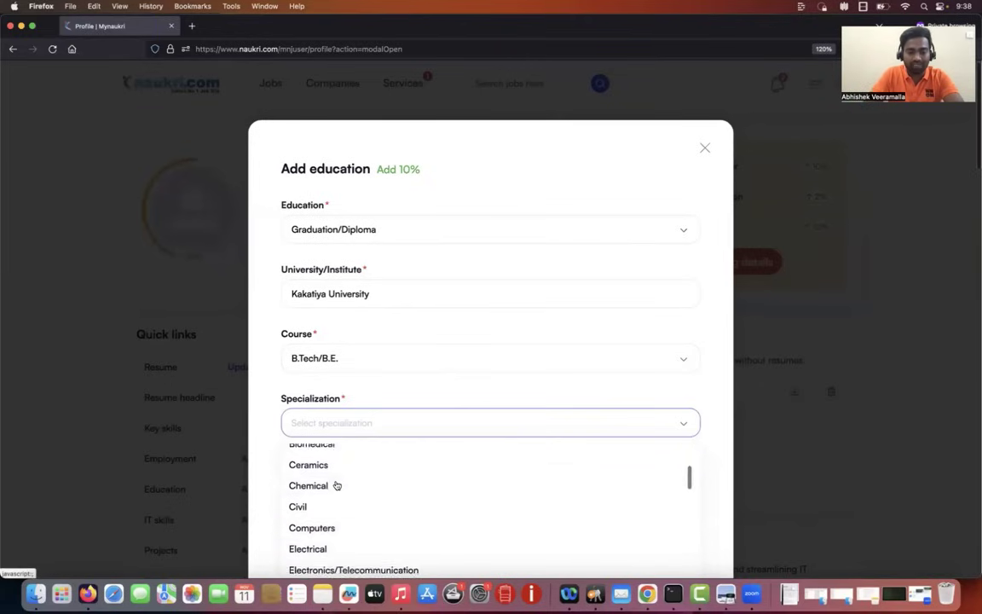
click(329, 508)
- Set the course duration of the education entry from 2014 to 2018
scroll(329, 499, down, 3)
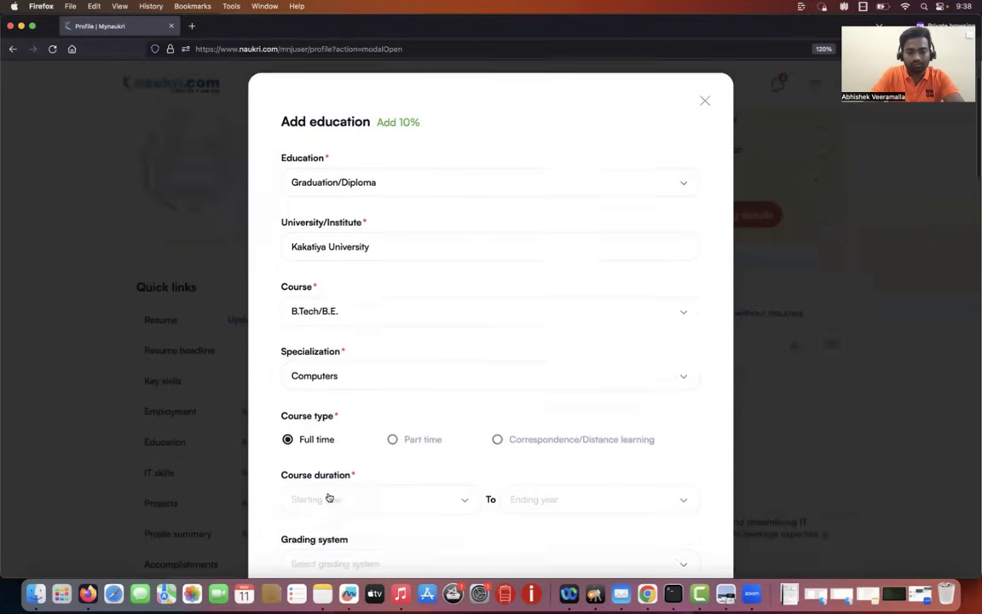
scroll(417, 401, down, 5)
click(468, 245)
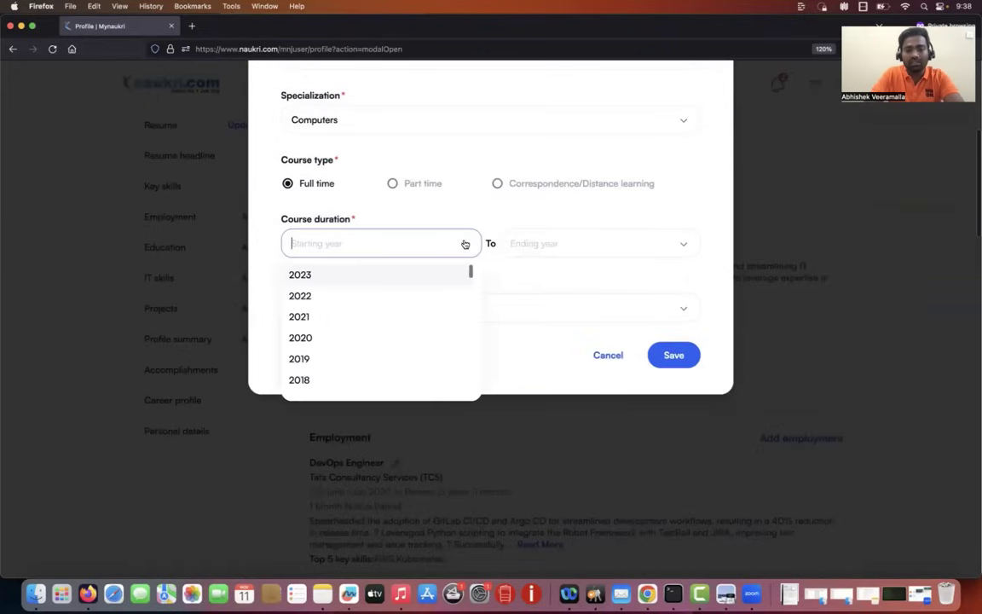
scroll(321, 358, down, 10)
scroll(318, 332, up, 6)
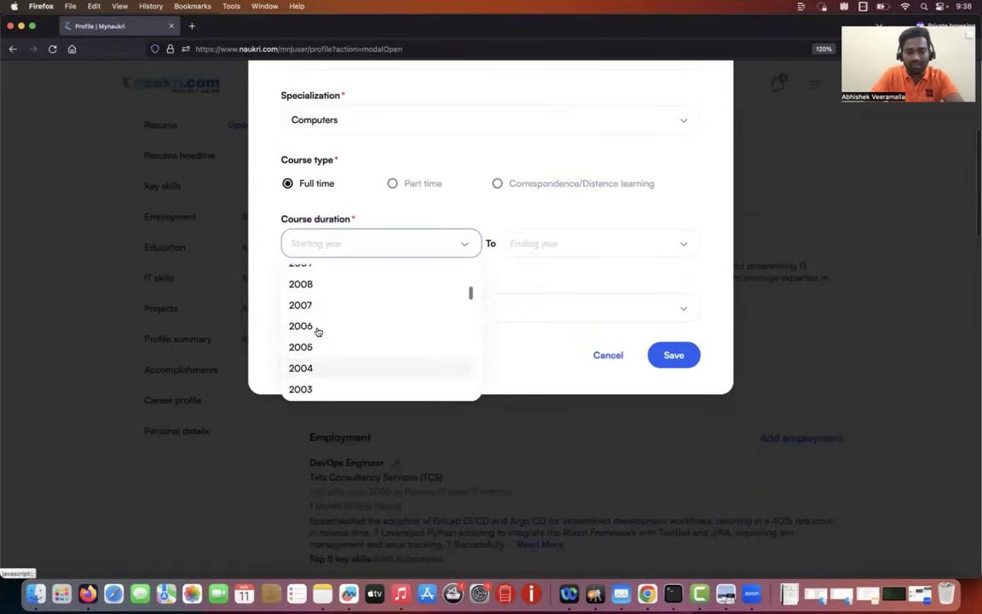
scroll(318, 333, up, 1)
click(314, 337)
click(542, 247)
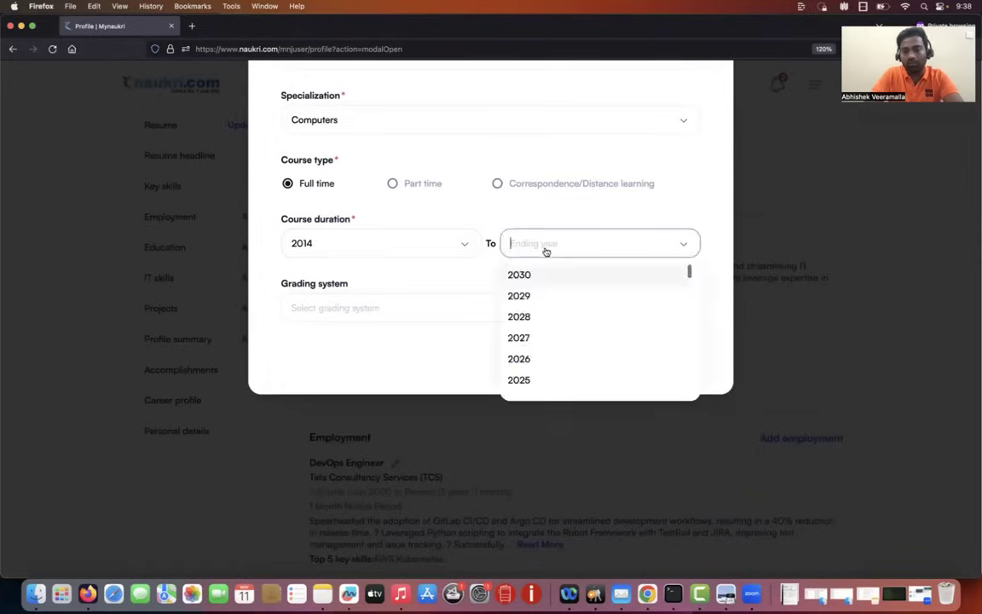
scroll(526, 358, down, 8)
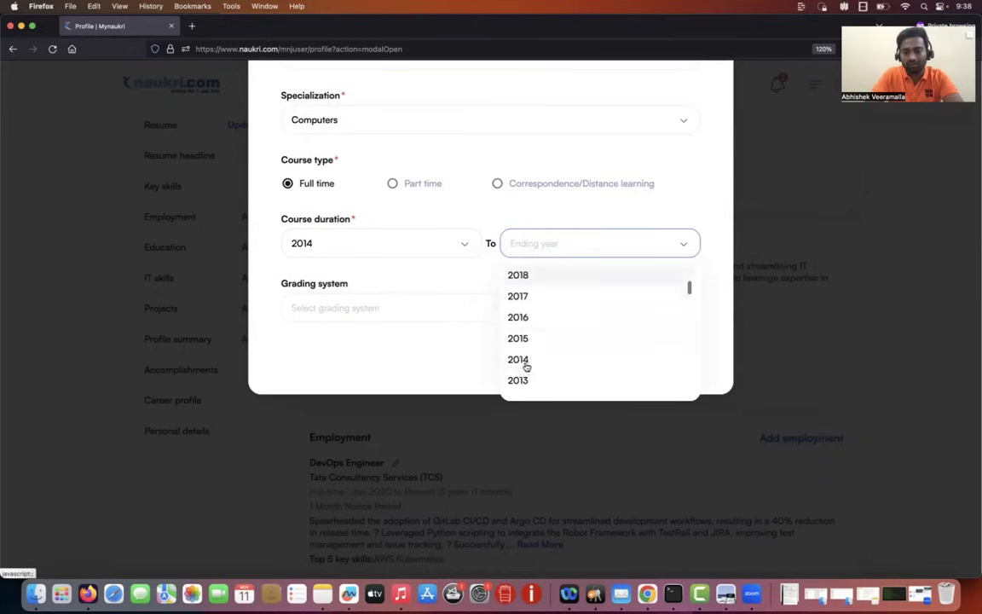
click(527, 271)
- Choose the % Marks of 100 Maximum grading system, enter the marks, and save the education entry
click(397, 309)
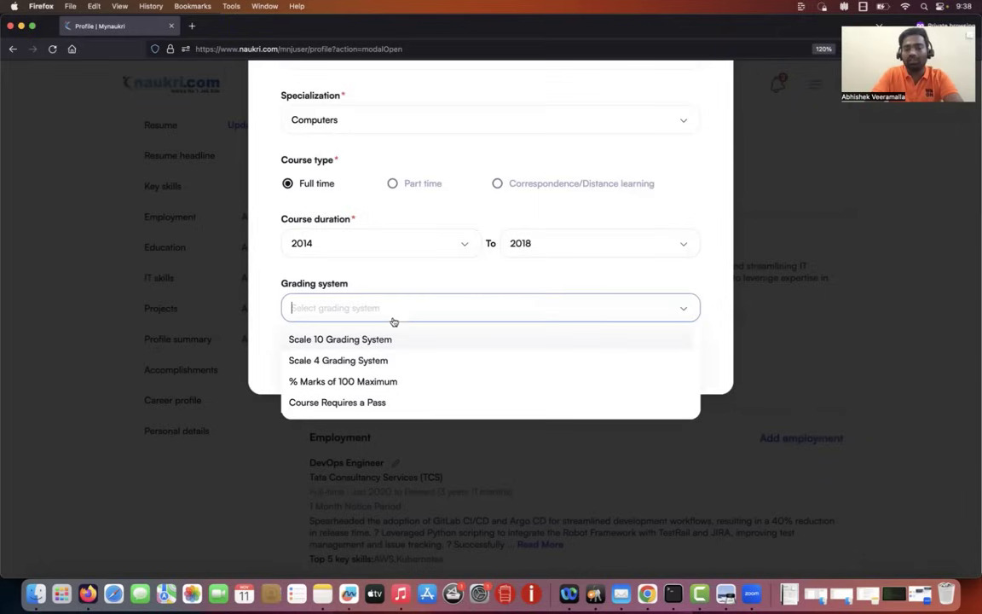
click(315, 381)
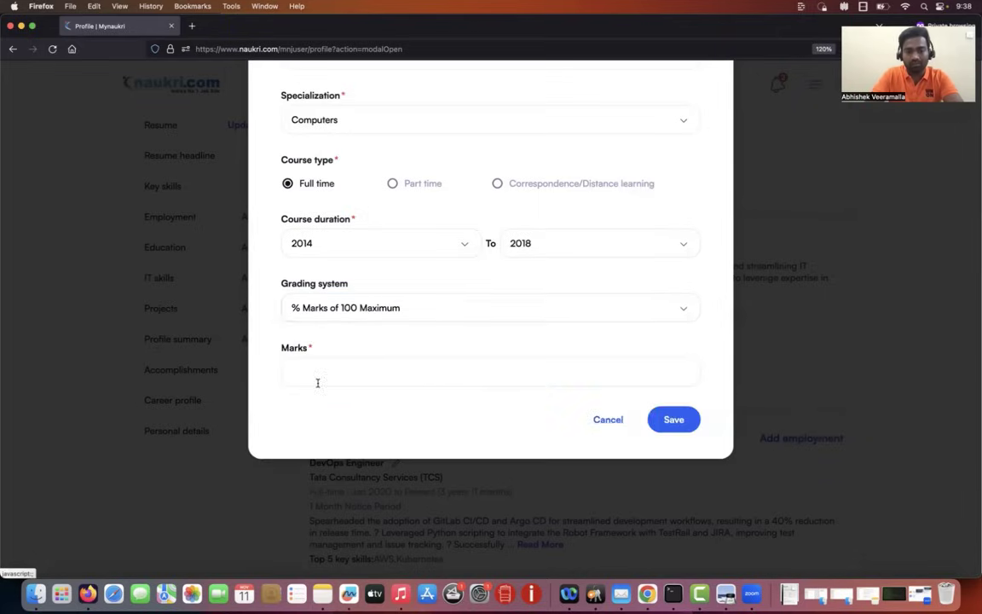
click(576, 365)
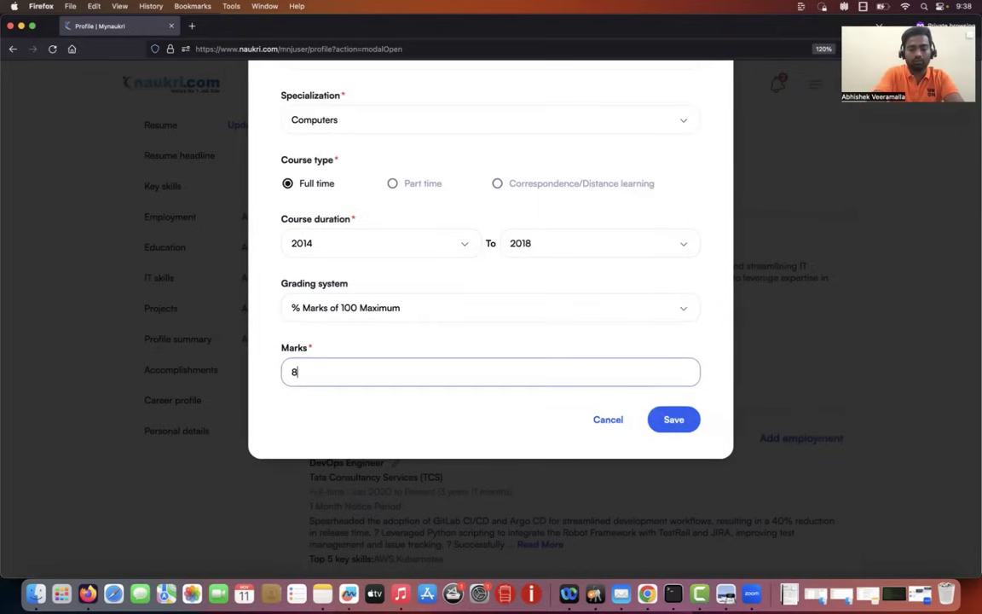
click(682, 423)
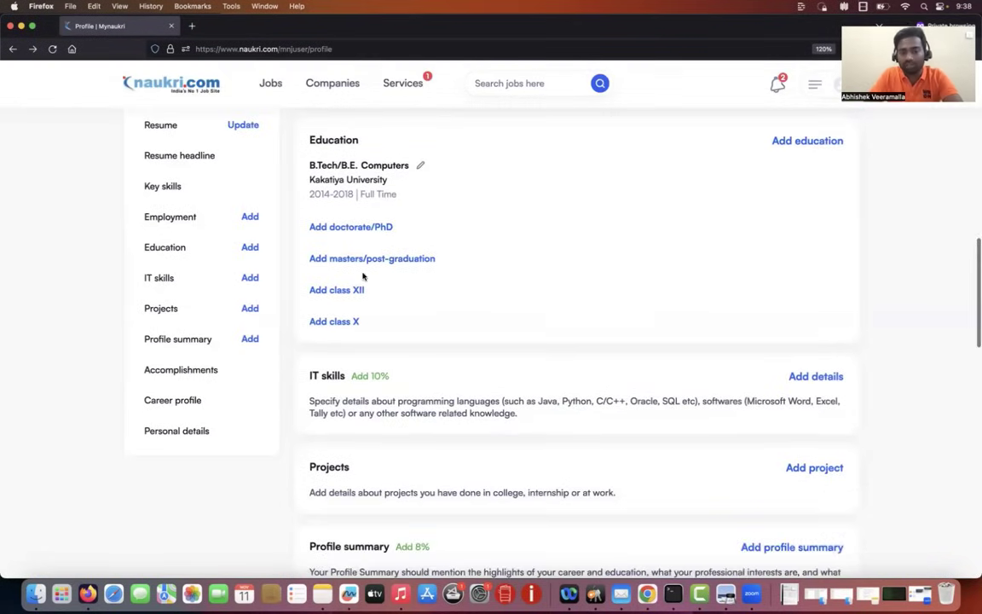
scroll(362, 277, up, 3)
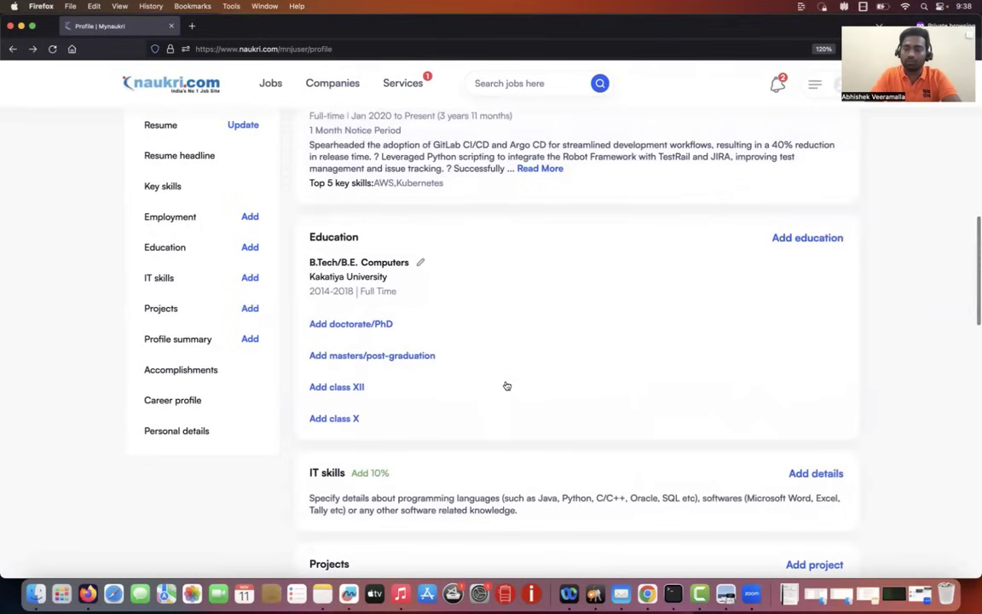
- Start a new IT skills entry with AWS as the skill name, leaving the software version empty
click(249, 279)
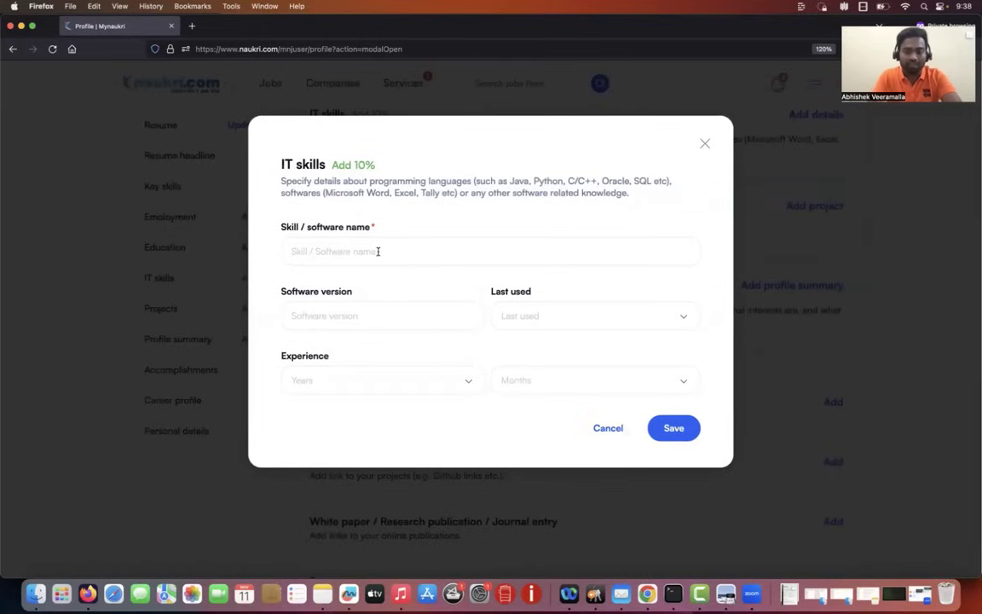
click(311, 254)
text(AWS)
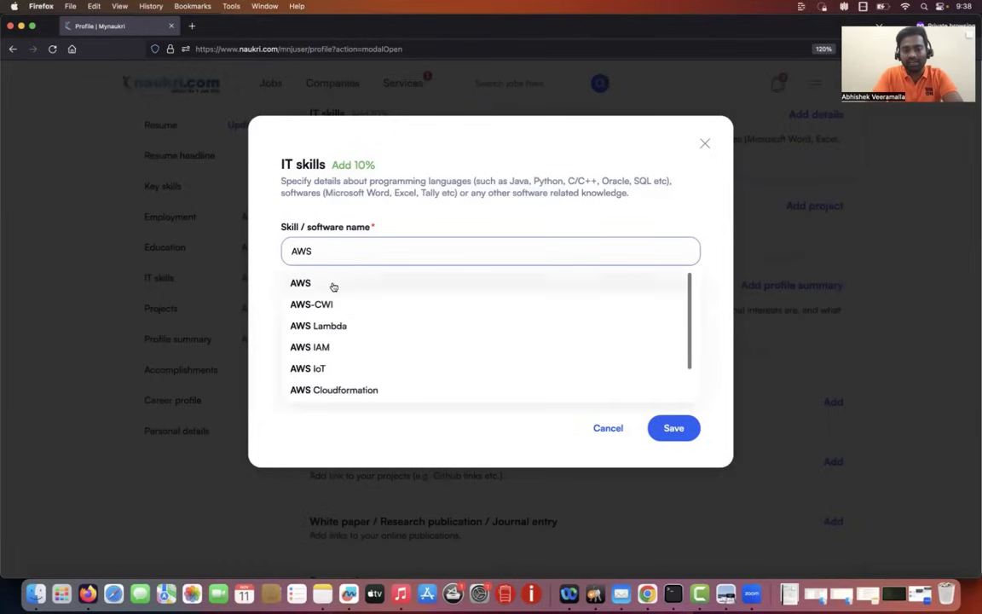
click(330, 284)
click(351, 321)
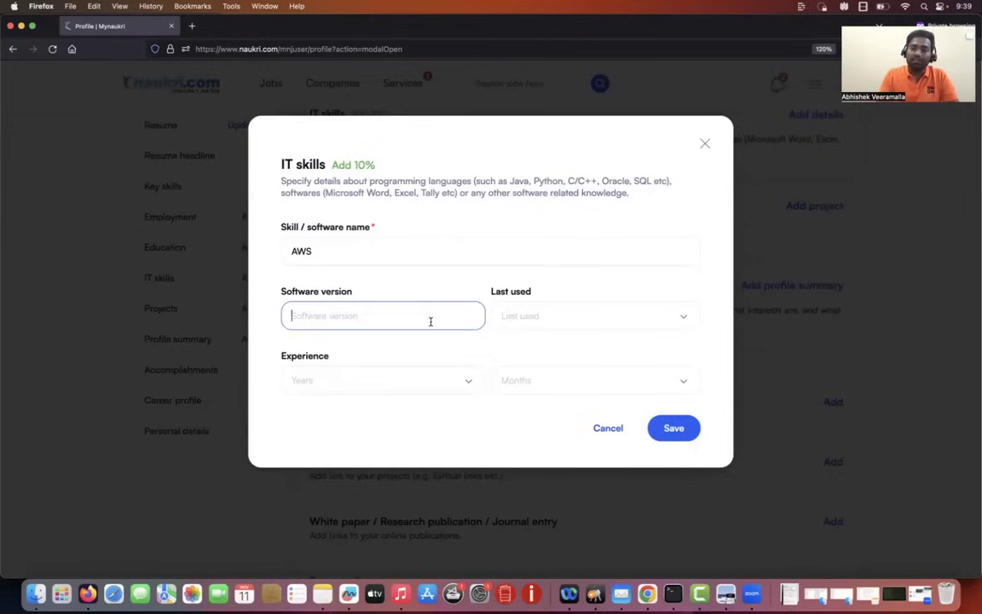
click(464, 280)
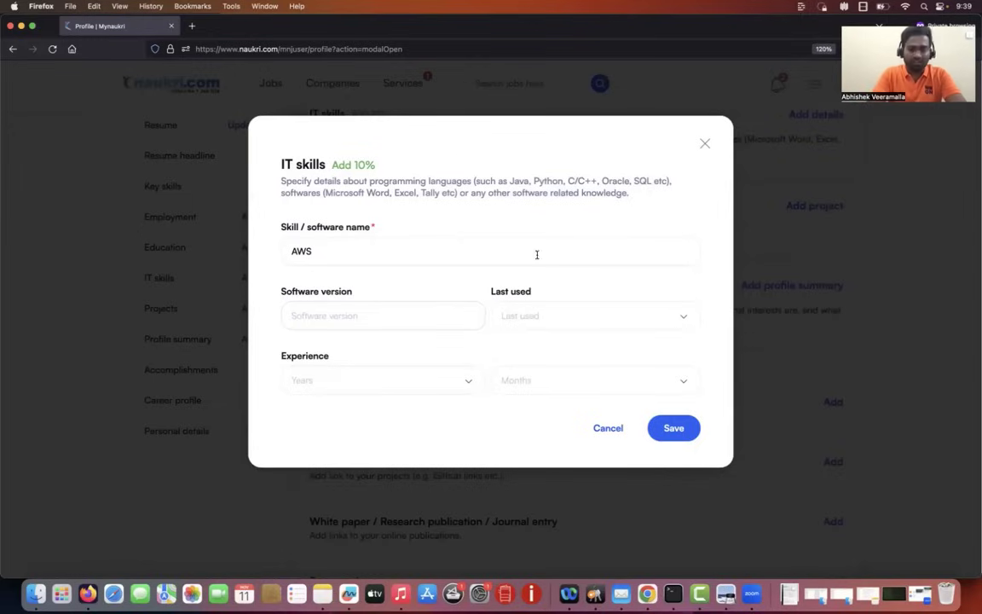
- Set the AWS skill's experience to 4 Years and 0 Month, and save the entry
click(451, 384)
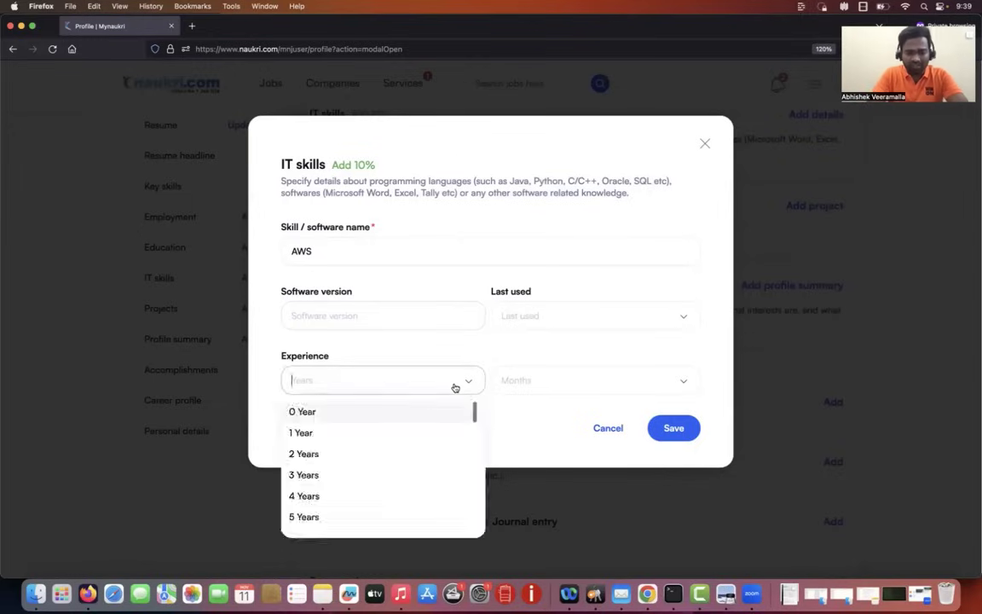
click(372, 412)
click(561, 386)
click(411, 384)
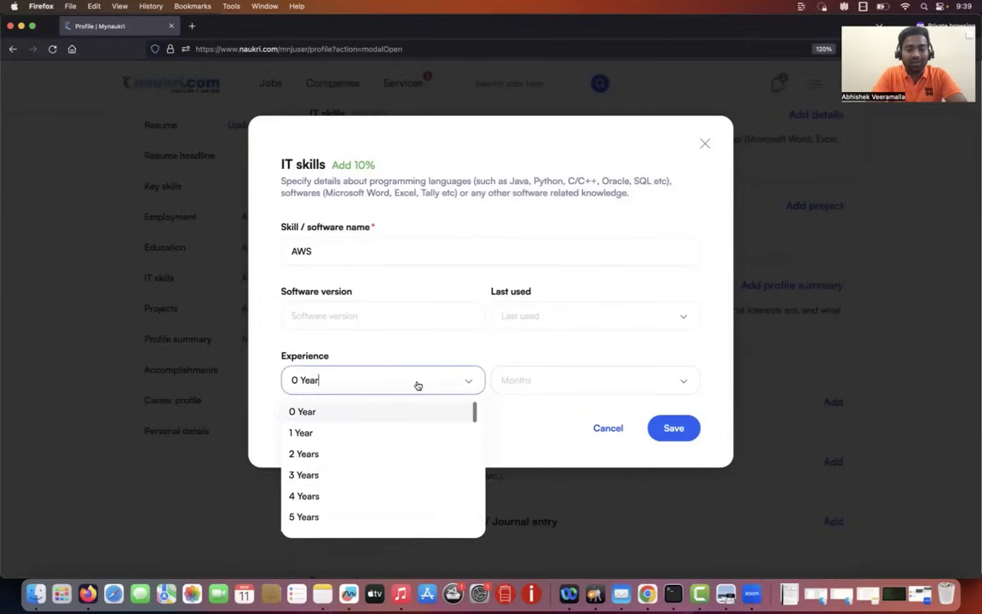
click(324, 494)
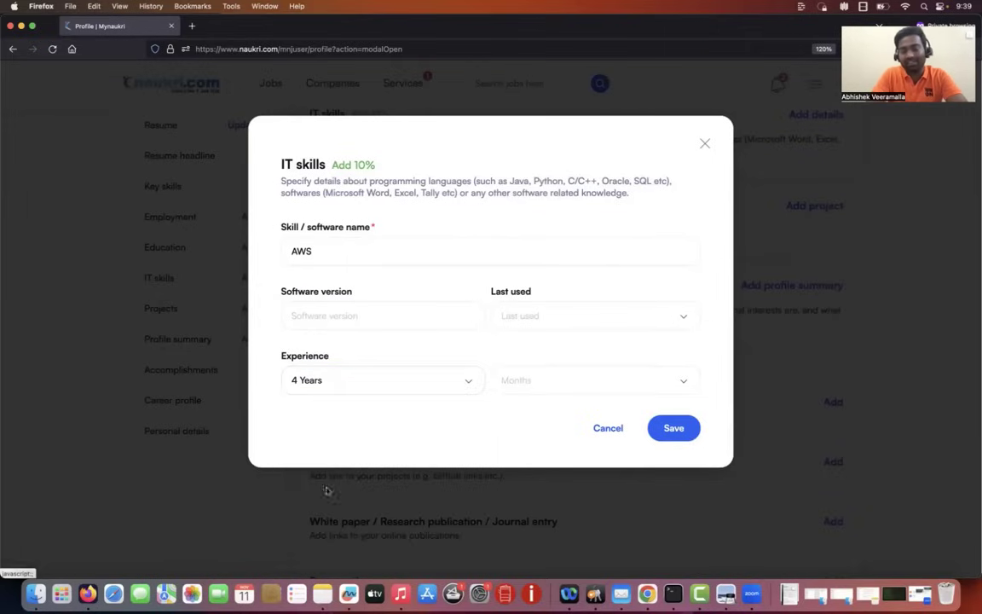
click(566, 388)
click(539, 411)
click(669, 429)
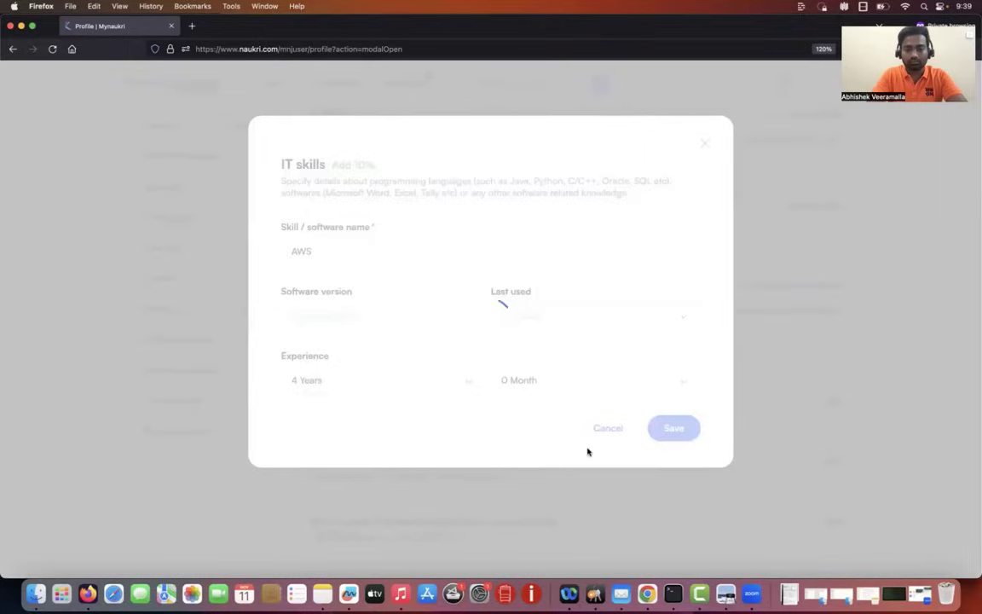
- Compare the Technical Skills table of demo_resume.pdf in Preview with the IT skills section of the profile in Firefox
key(super+Tab)
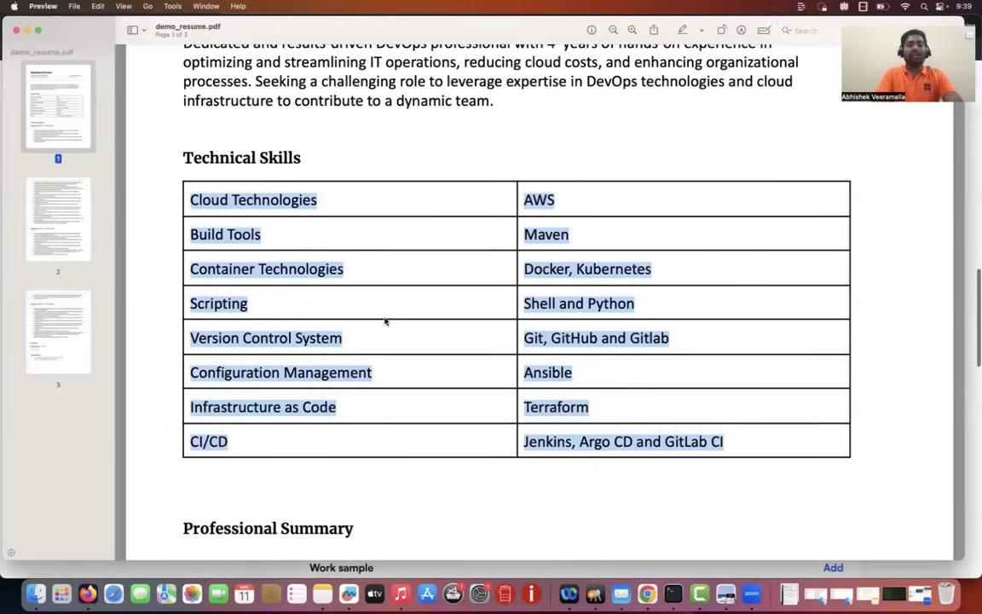
double_click(539, 200)
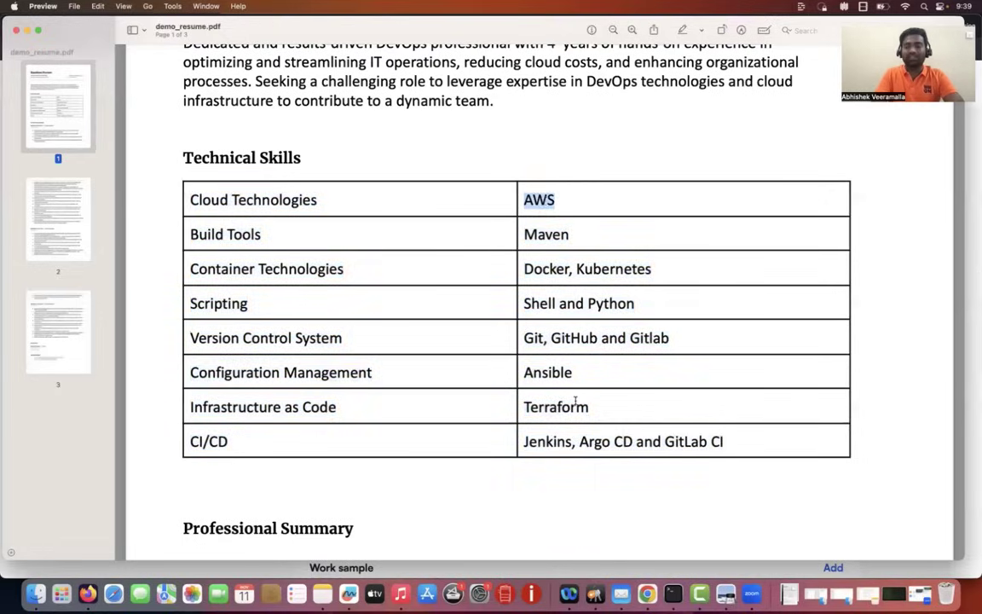
key(super+Tab)
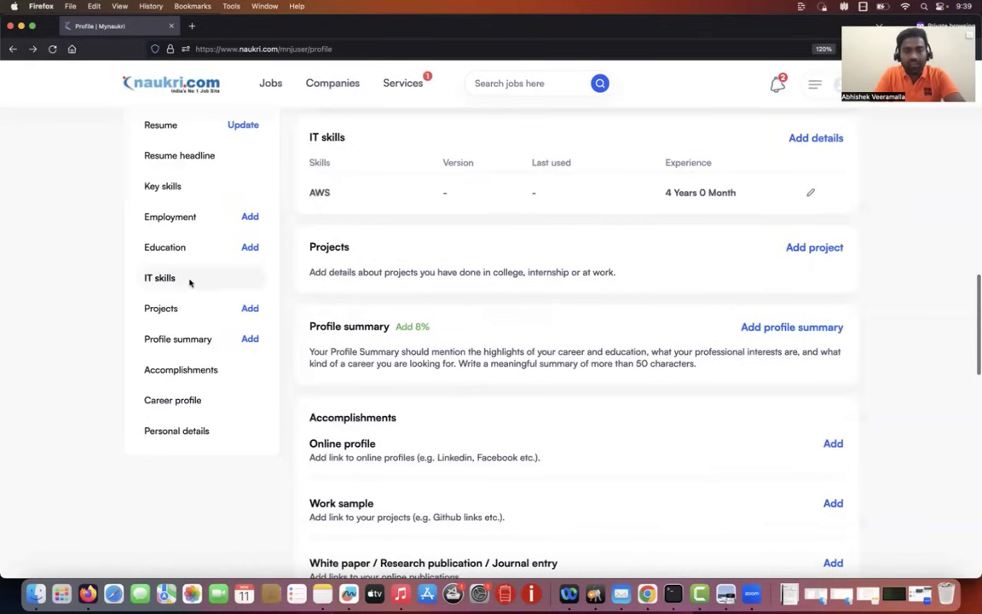
scroll(486, 347, down, 10)
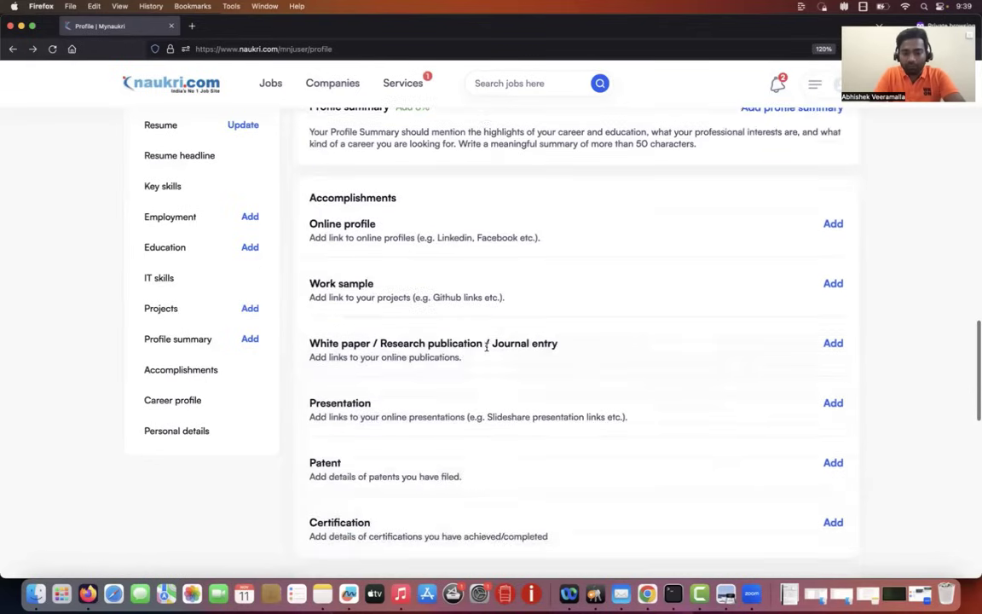
scroll(487, 350, up, 10)
key(super+Tab)
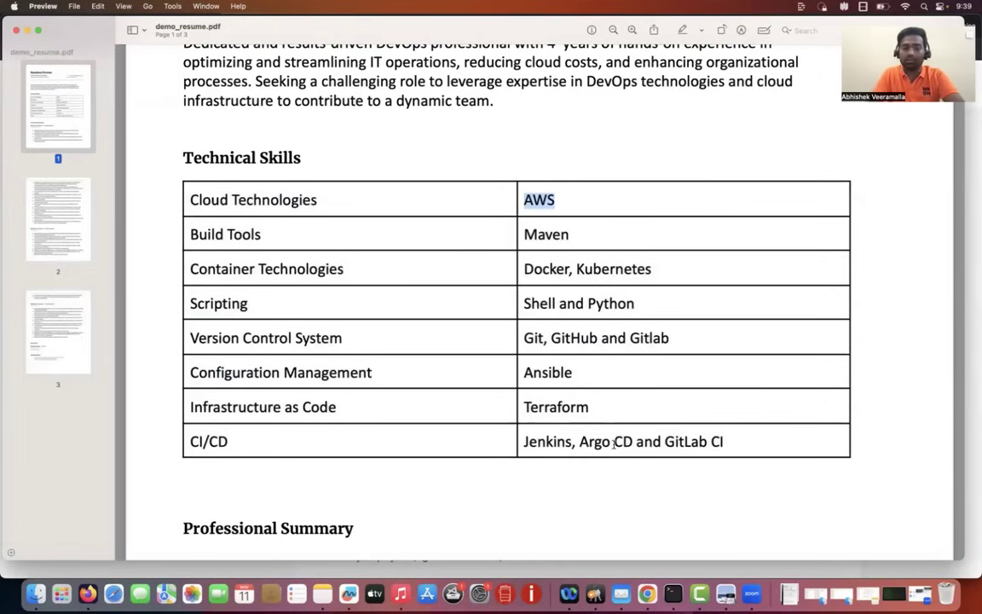
key(super+Tab)
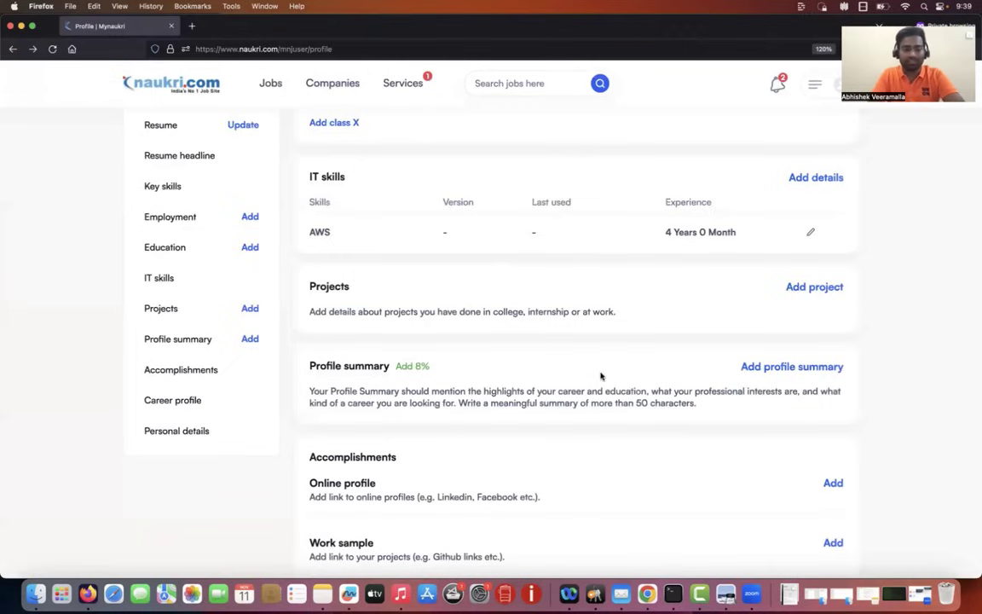
- Check the form for adding a project, and look through the accomplishments, career profile and personal details sections
click(250, 310)
click(705, 155)
scroll(252, 279, down, 1)
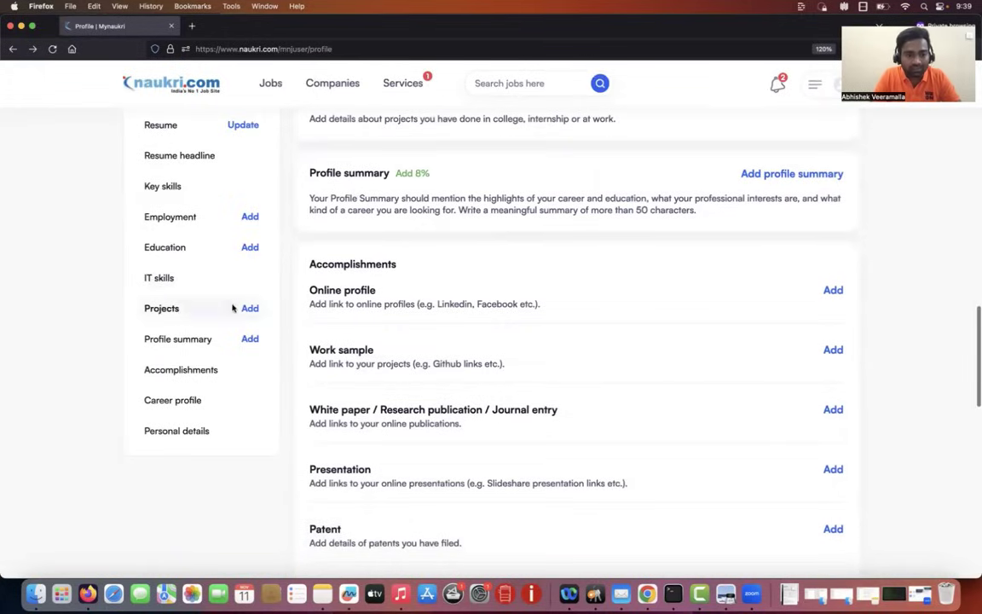
scroll(386, 340, down, 8)
scroll(386, 340, down, 4)
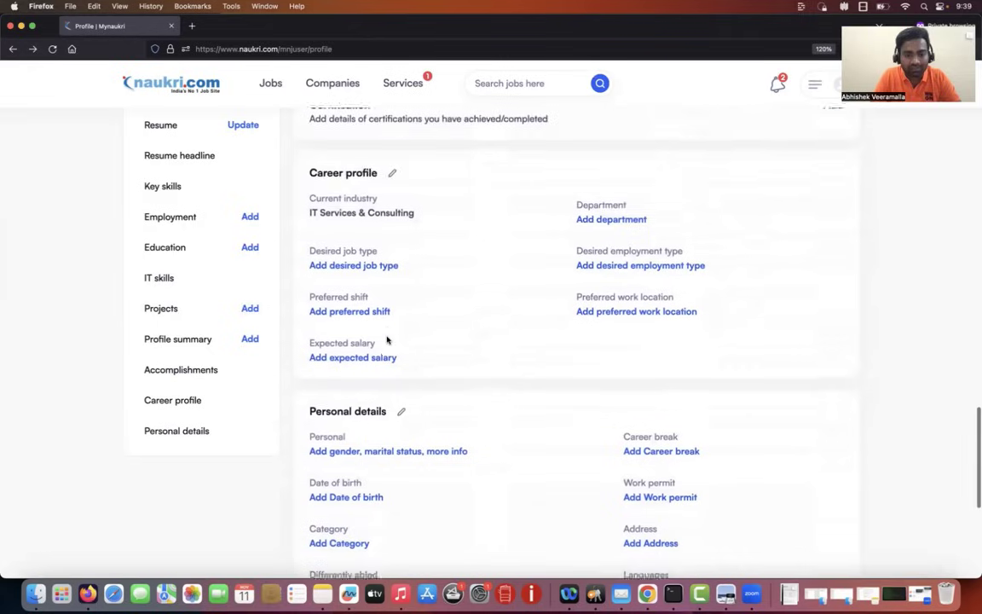
- Find "project" on the profile page and go to the Projects section
key(super+f)
text(project)
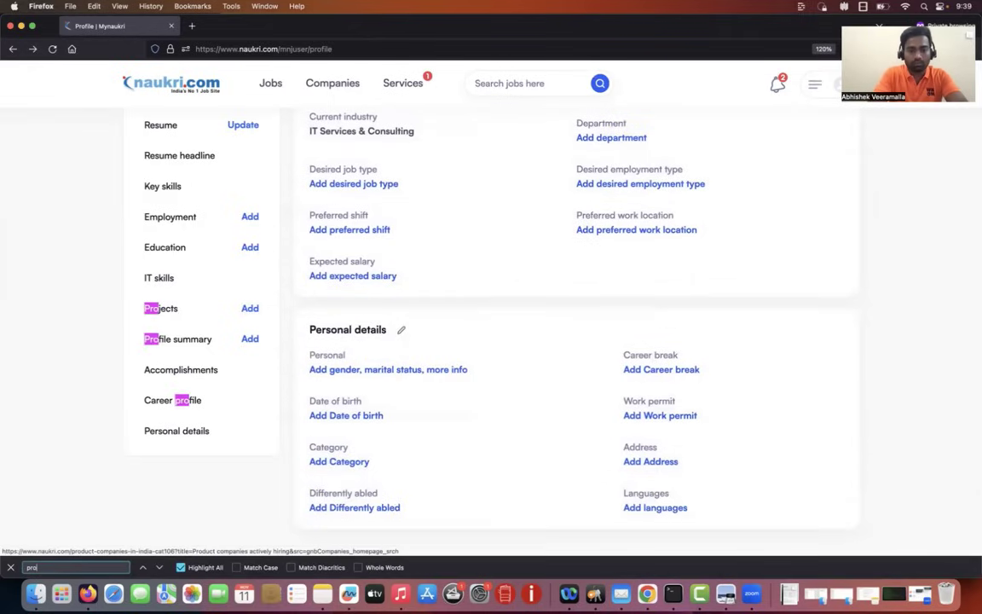
click(158, 307)
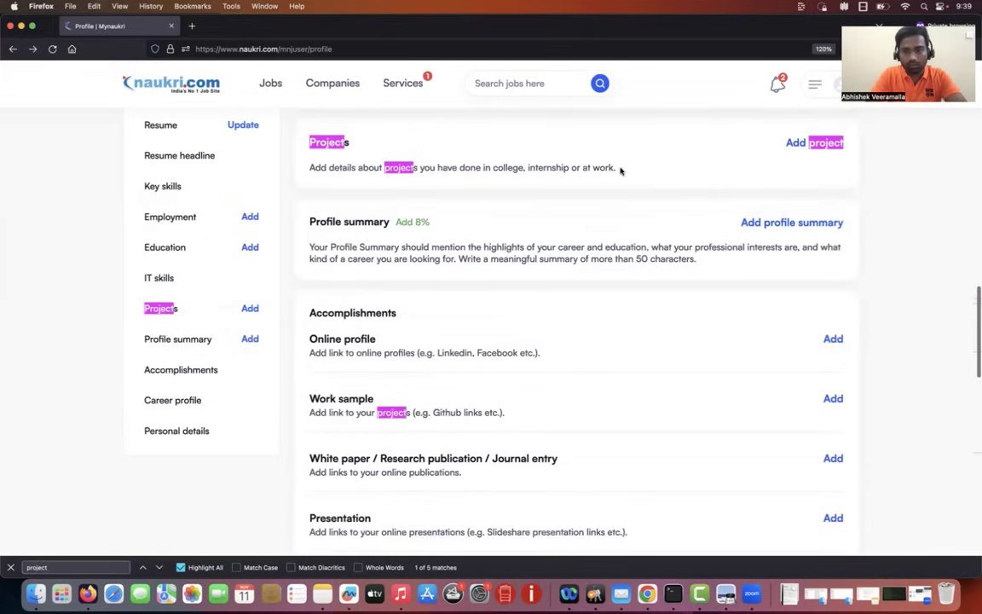
- Start a new project entry titled "Random Company" and tag it with the DevOps Engineer employment at Tata Consultancy Services (TCS)
click(805, 144)
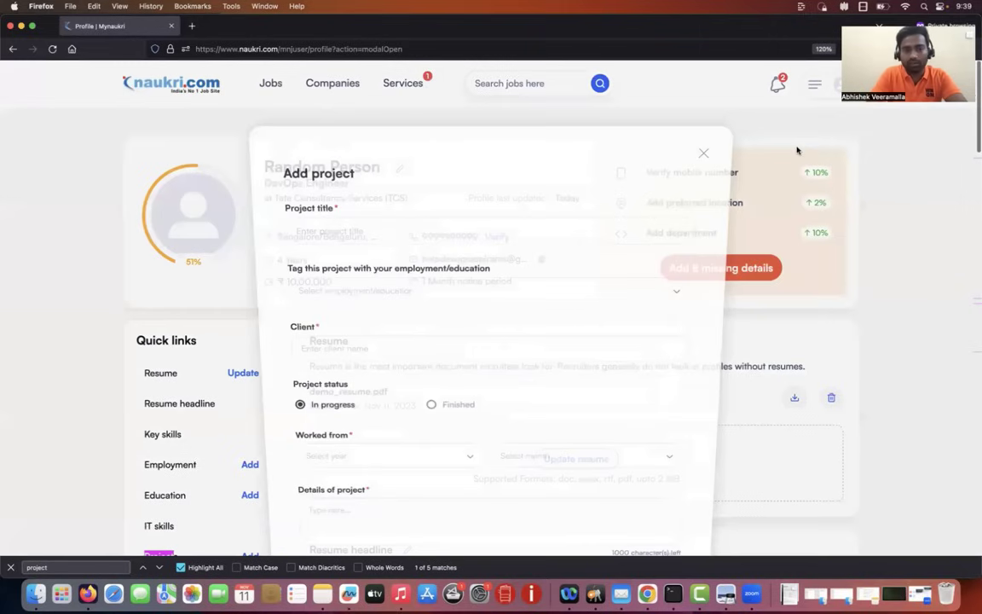
key(super+Tab)
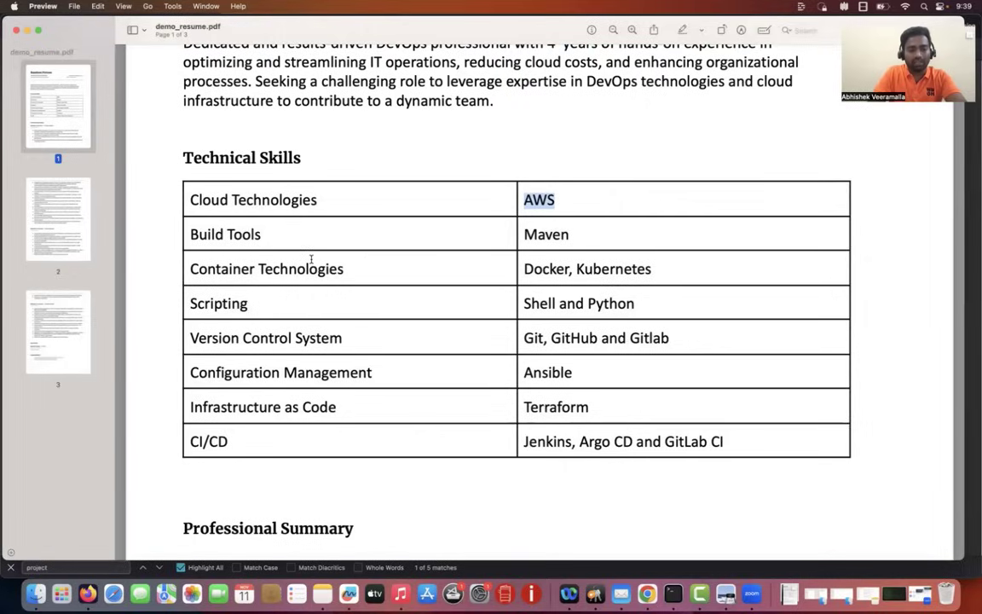
scroll(311, 259, down, 5)
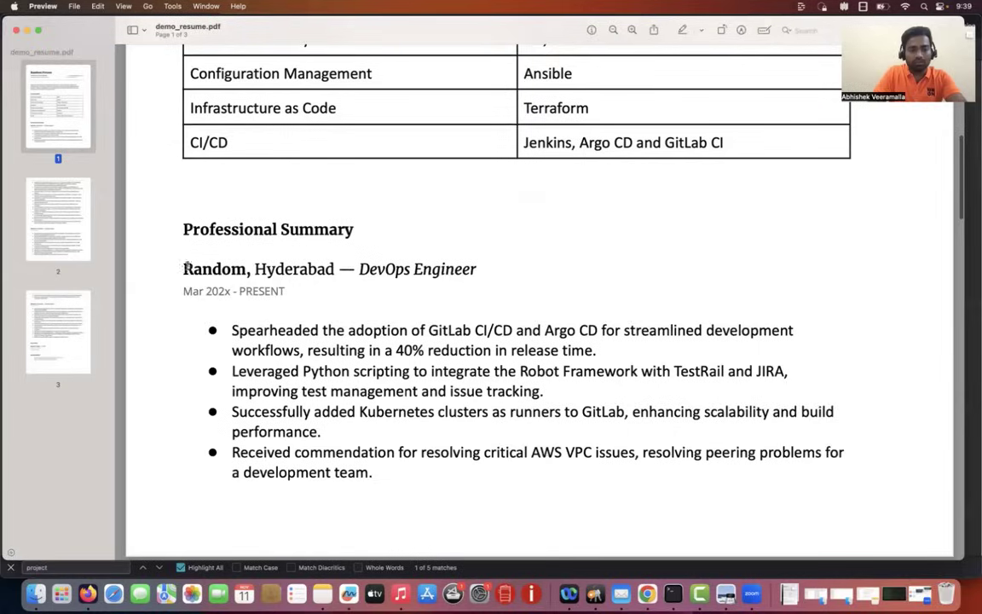
key(super+Tab)
click(340, 165)
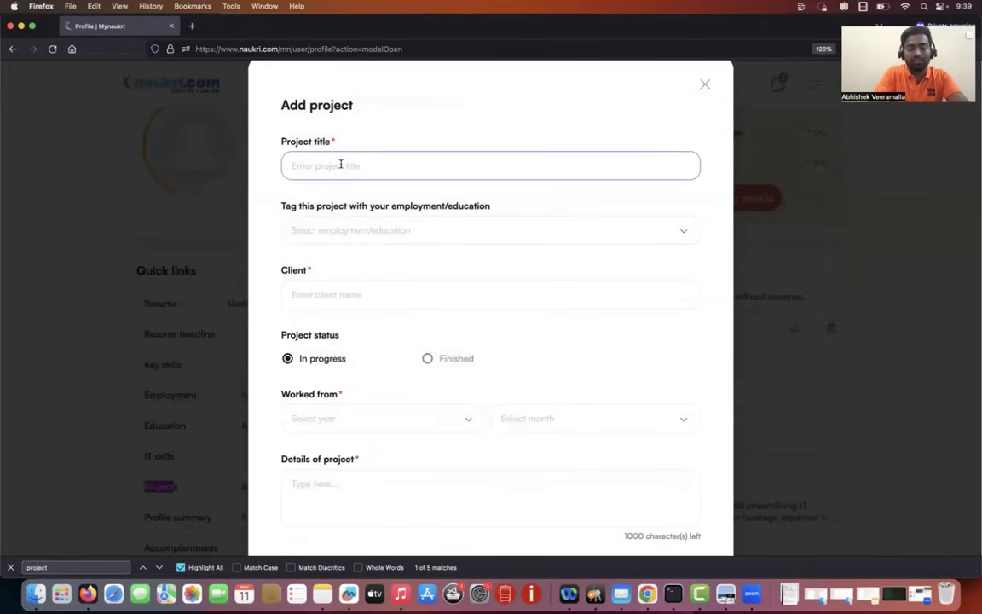
text(Random Company)
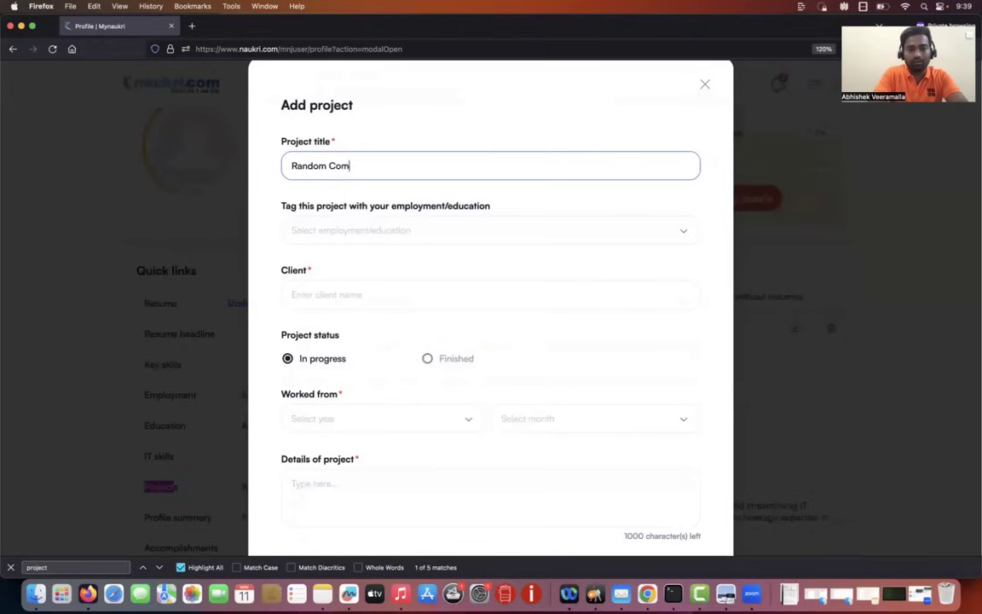
click(361, 231)
click(361, 262)
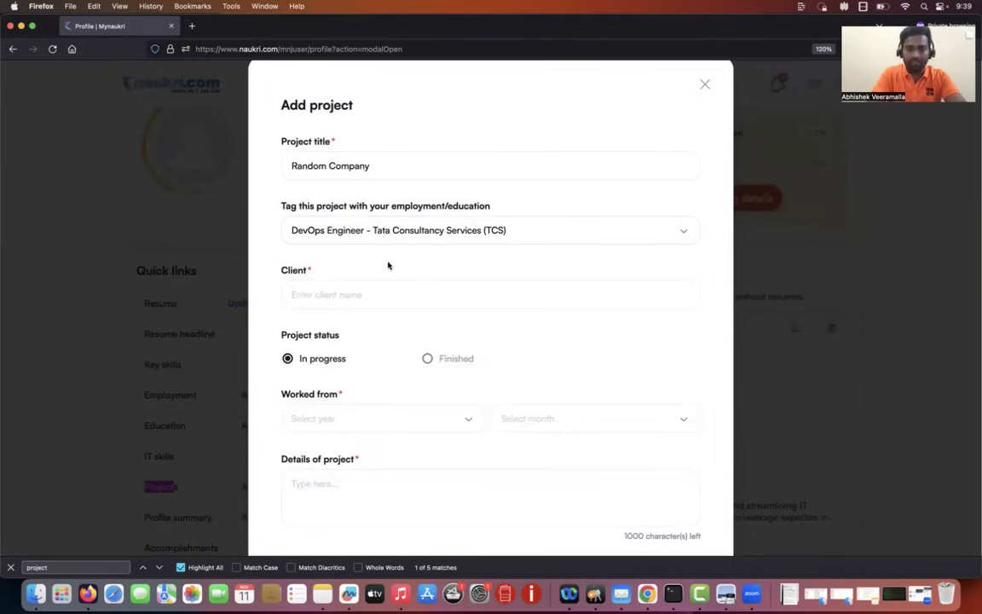
- Set the project's client to Tata Motors and its Worked from date to Feb 2020
click(355, 297)
text(tata)
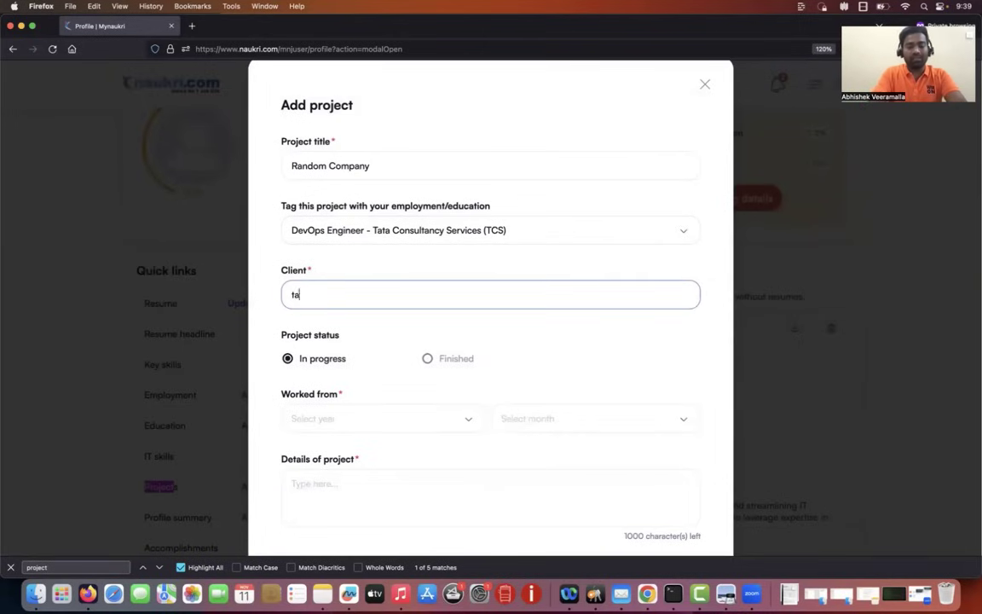
click(325, 325)
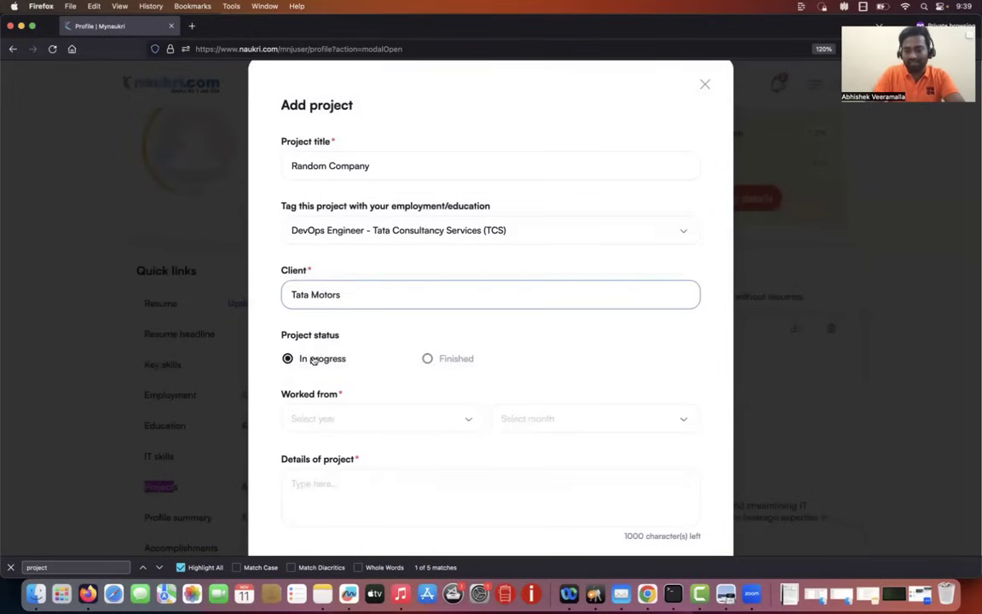
scroll(312, 360, down, 2)
click(418, 352)
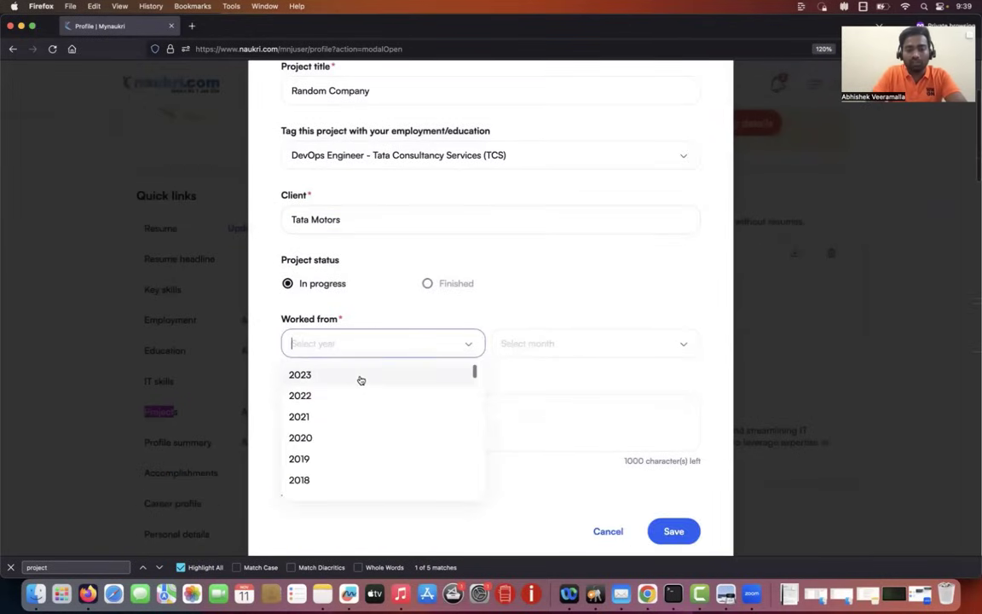
click(315, 439)
click(586, 338)
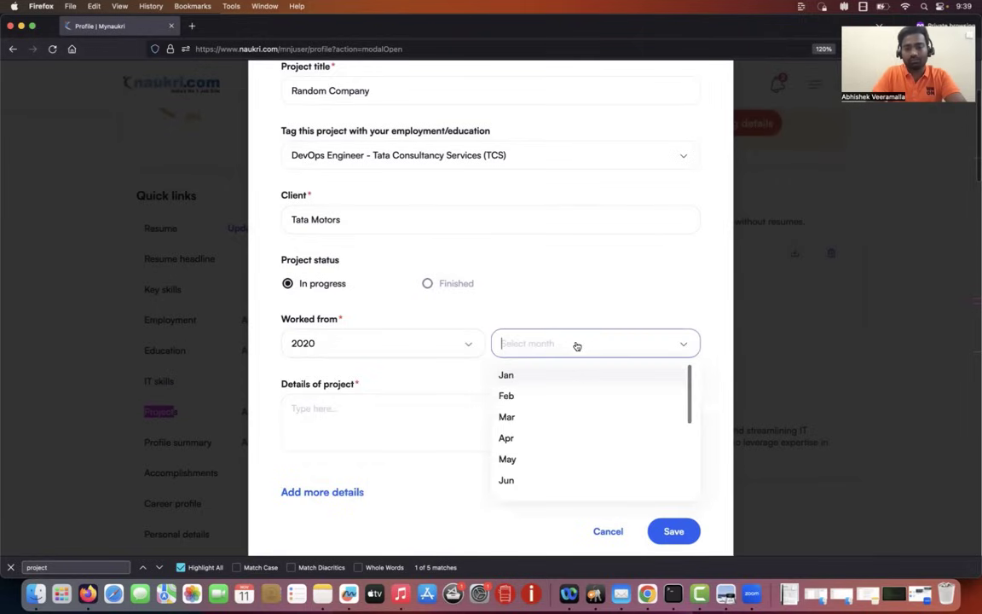
click(445, 419)
- Switch to demo_resume.pdf in Preview and copy the Professional Summary bullets from the Random job through the Random2 job
key(super+Tab)
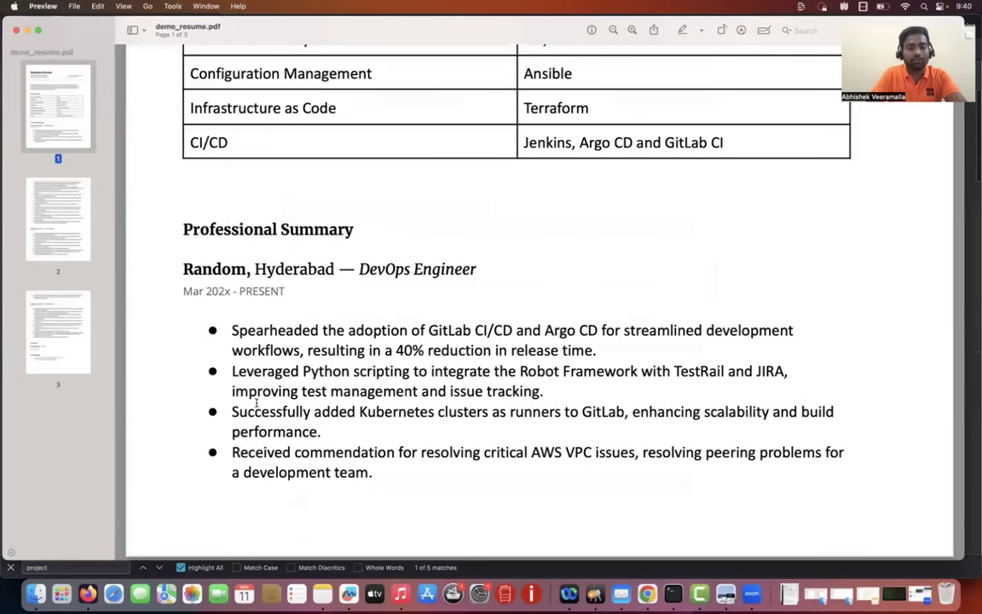
scroll(230, 358, down, 1)
drag(230, 277, 324, 580)
scroll(290, 375, down, 5)
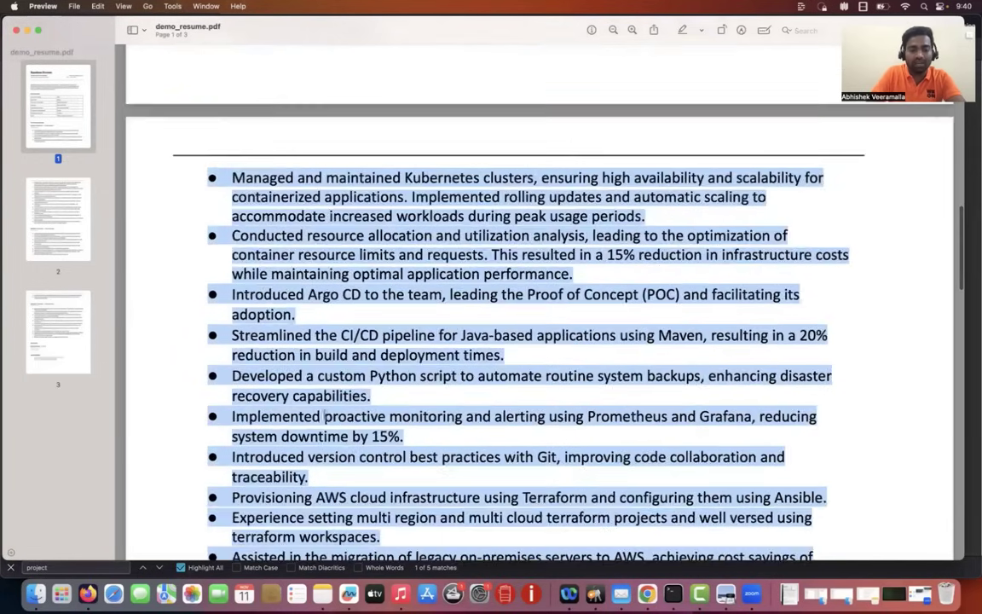
scroll(311, 520, down, 5)
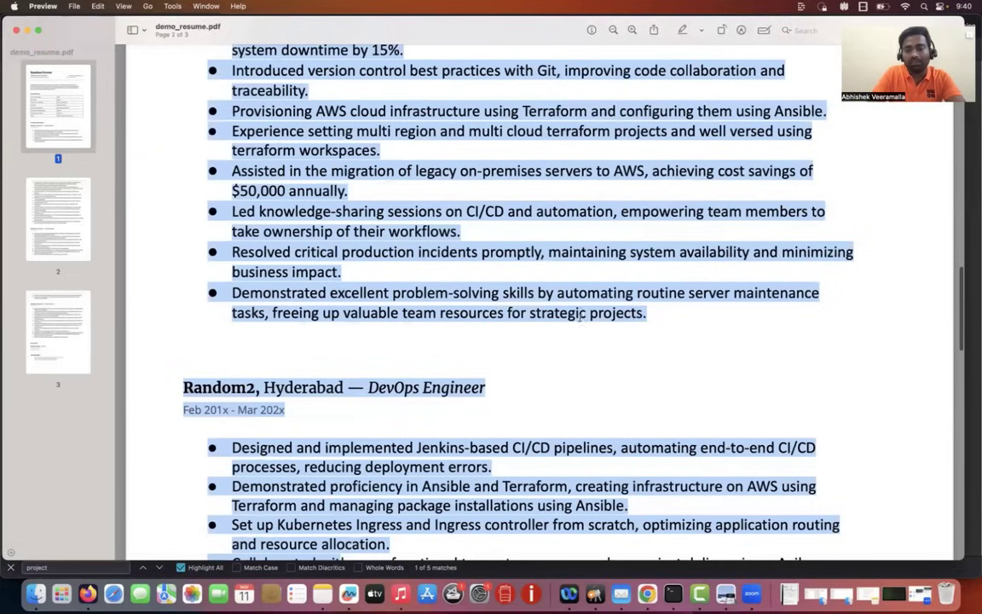
shift+click(657, 319)
scroll(528, 246, up, 2)
scroll(529, 245, up, 5)
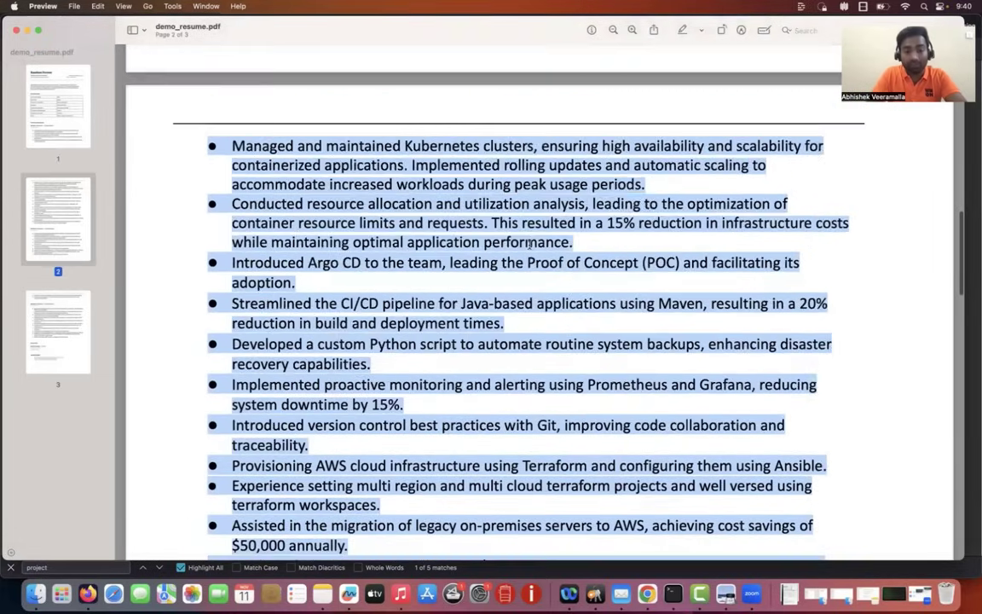
scroll(529, 246, up, 10)
scroll(366, 369, up, 3)
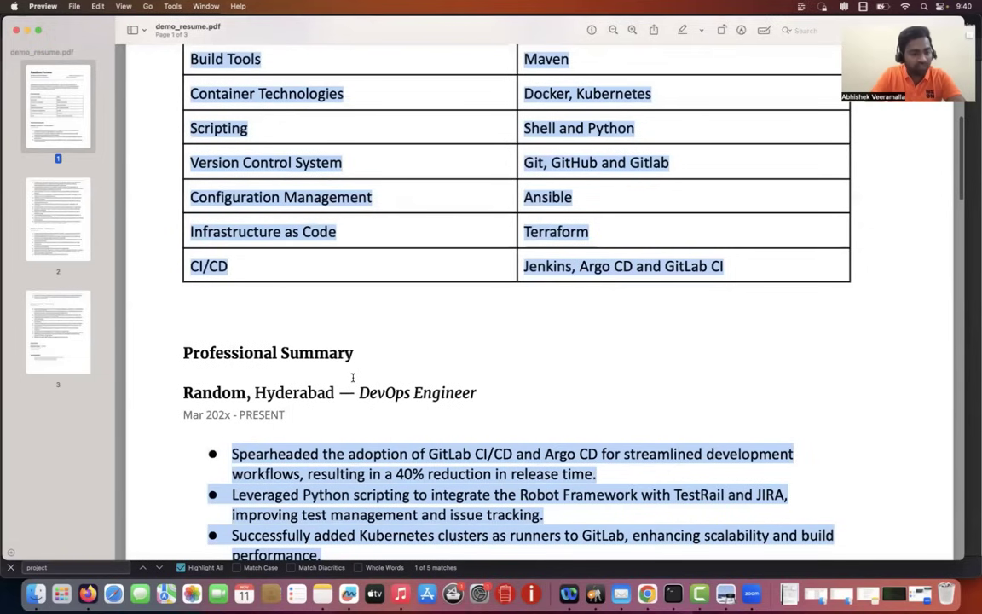
drag(233, 456, 467, 377)
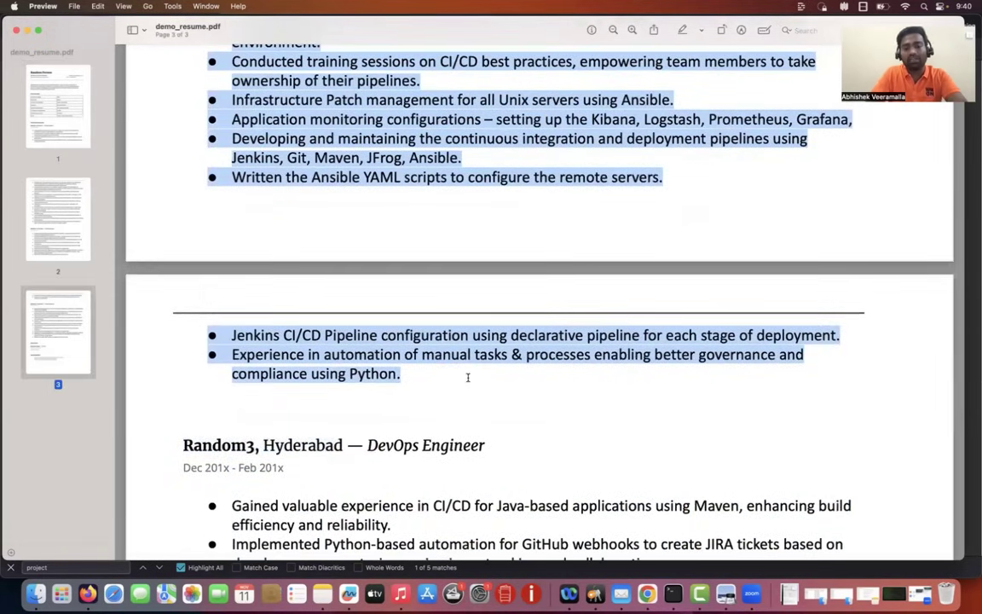
- Switch to Firefox, paste the copied bullets as the project's details and save the project
key(super+Tab)
key(super+v)
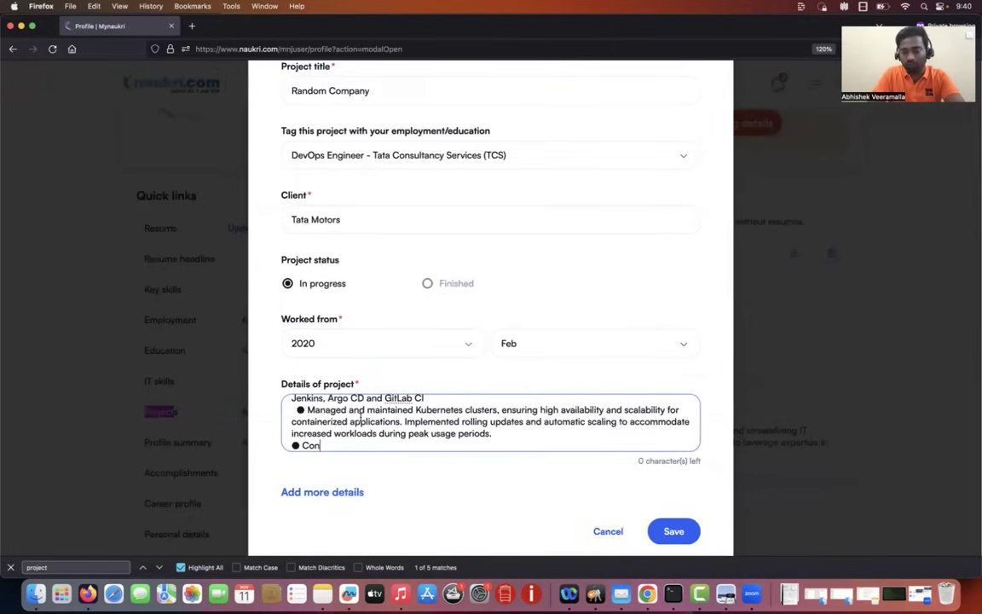
click(676, 530)
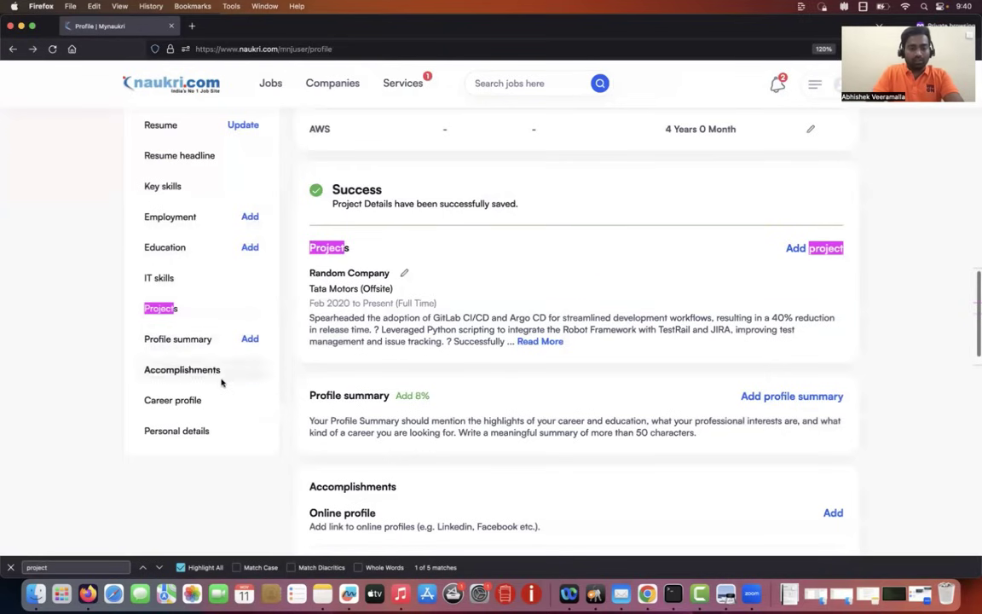
- Compare the profile's Accomplishments section in Firefox with the last page of demo_resume.pdf in Preview
scroll(219, 384, down, 1)
scroll(219, 383, down, 6)
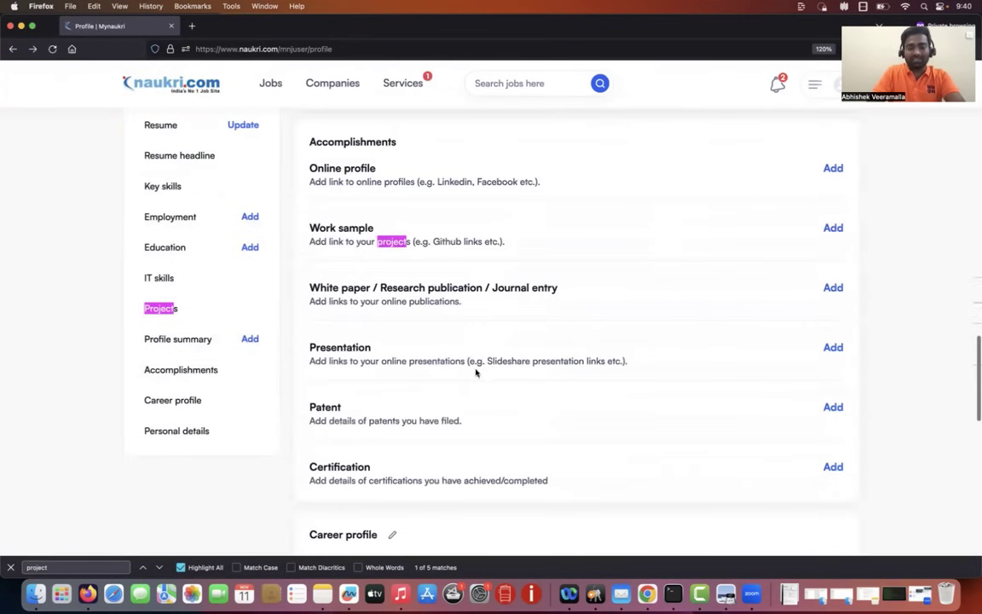
key(super+Tab)
click(373, 394)
scroll(373, 394, down, 10)
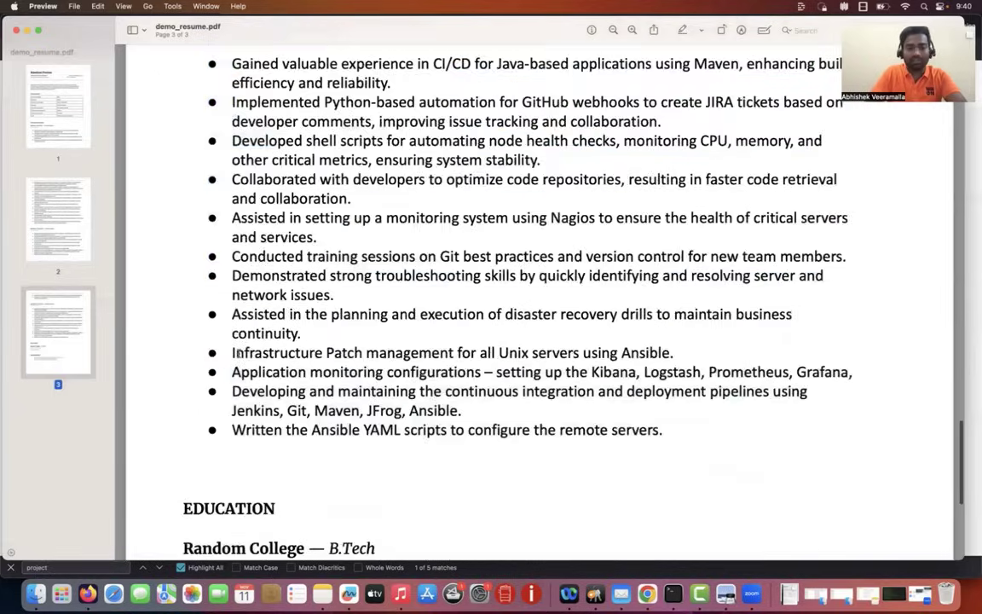
scroll(239, 341, down, 8)
drag(231, 342, 556, 366)
key(super+Tab)
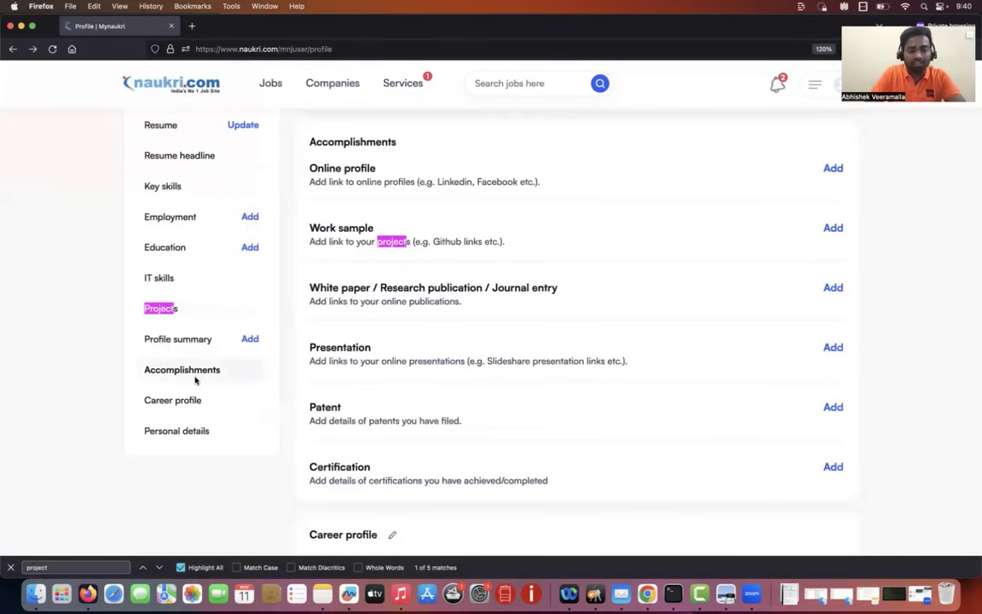
- Check the form for adding an online profile, and review the profile page's accomplishments, header, resume headline and key skills
click(833, 168)
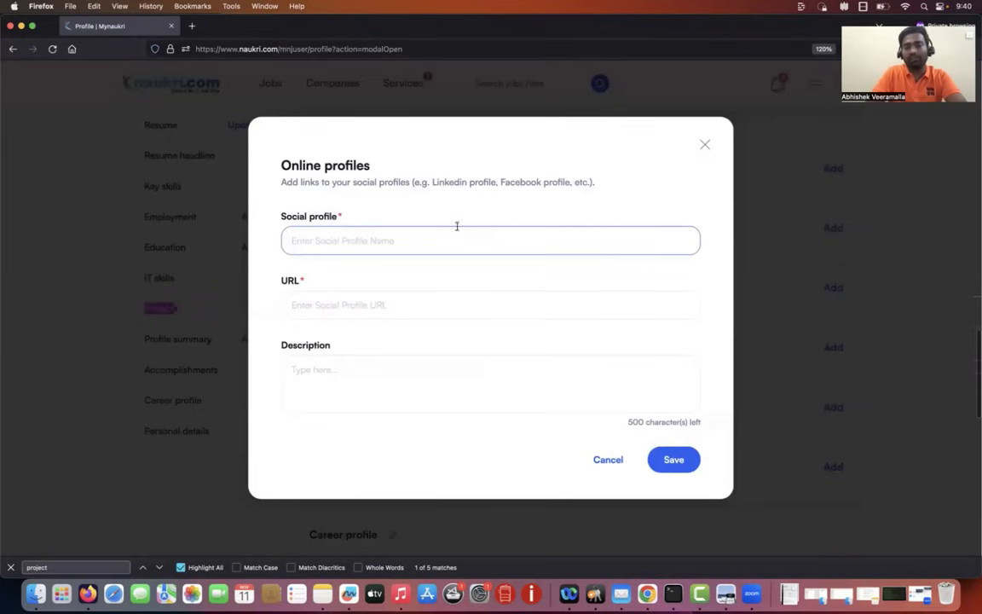
click(704, 145)
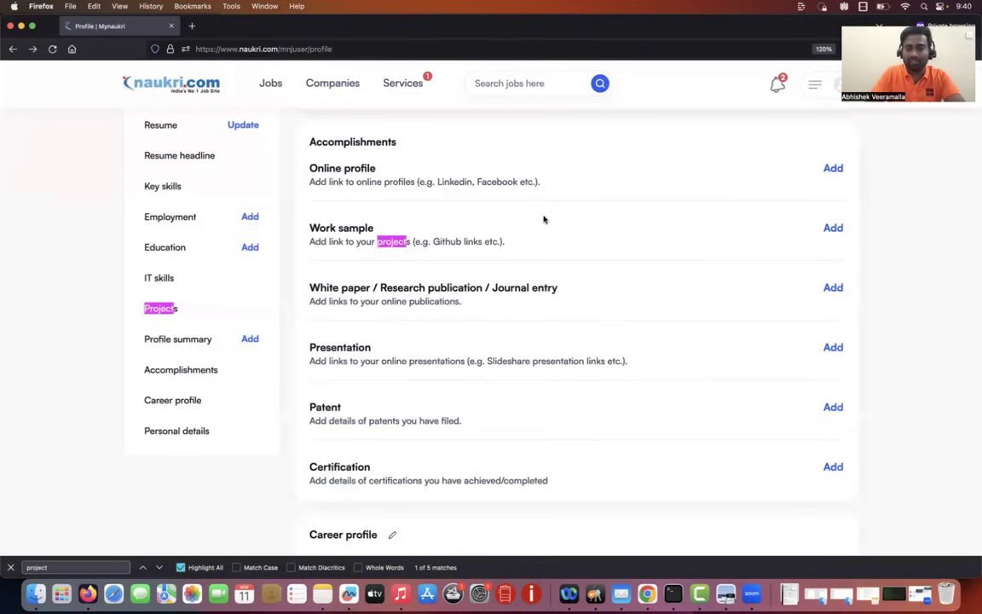
scroll(68, 389, down, 1)
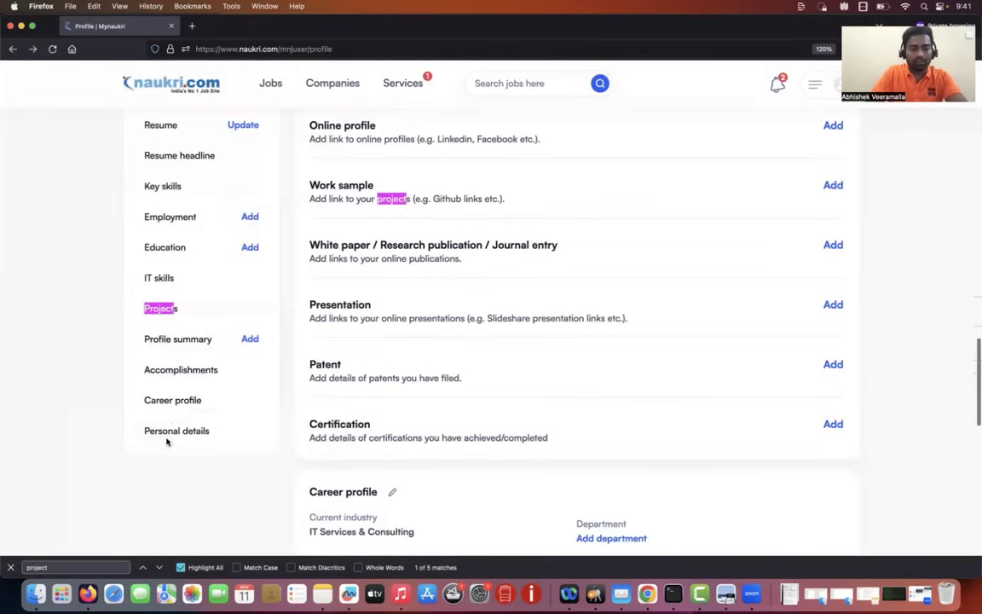
scroll(73, 269, up, 10)
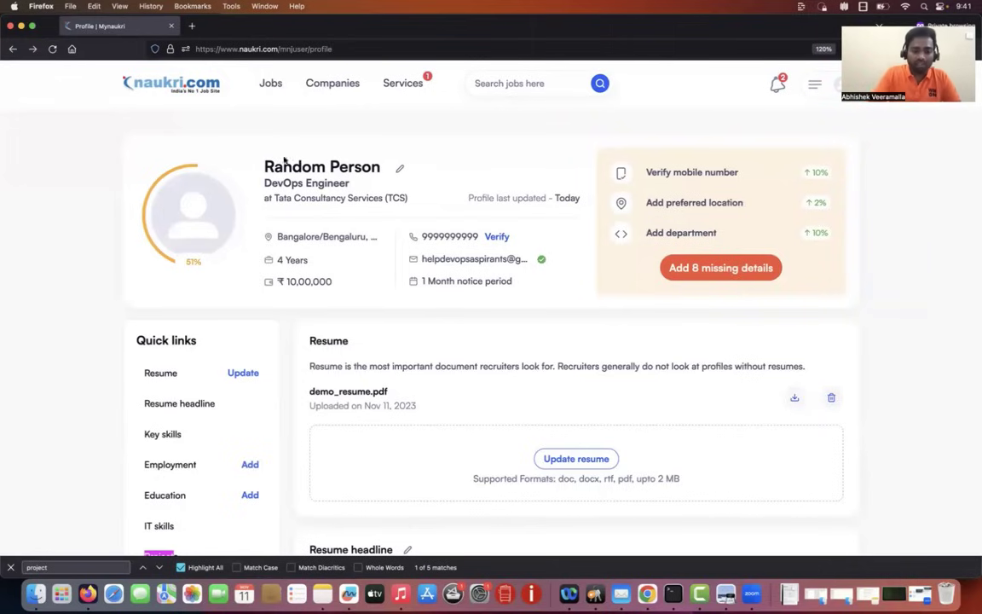
scroll(291, 358, down, 5)
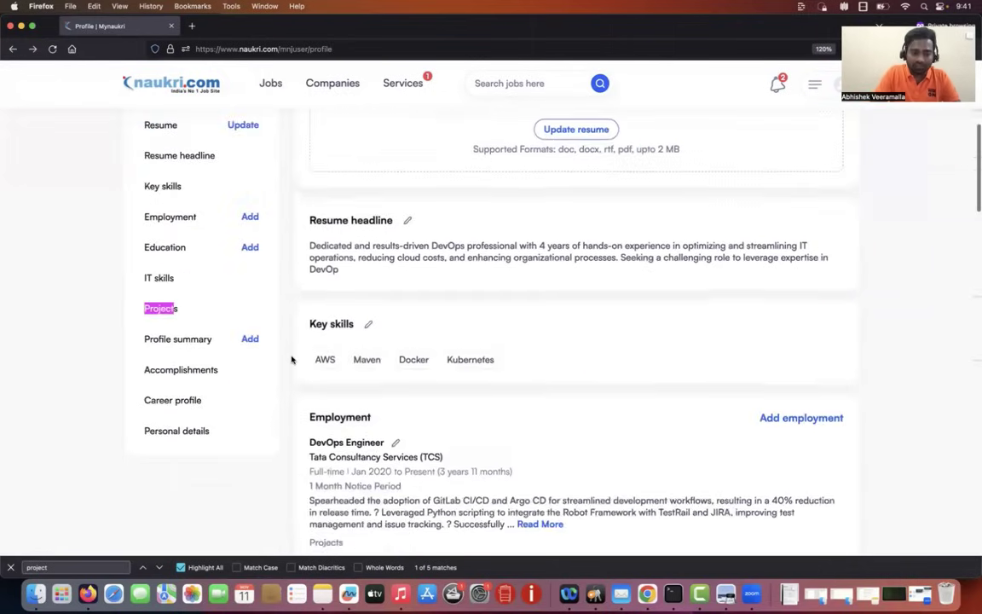
scroll(291, 358, up, 8)
- Open the account settings and examine the job search status options under Communication and Privacy
click(840, 98)
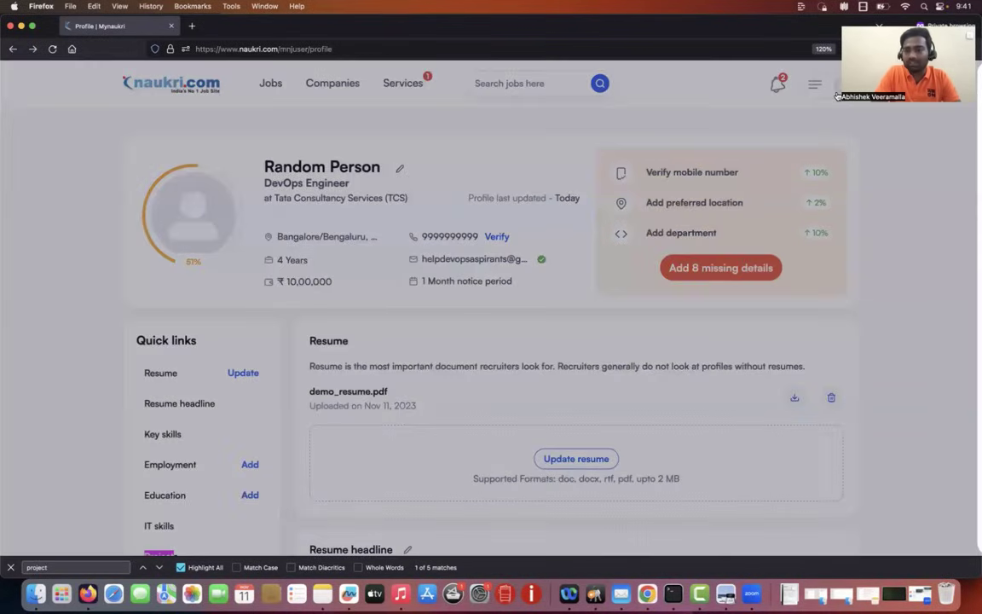
click(770, 327)
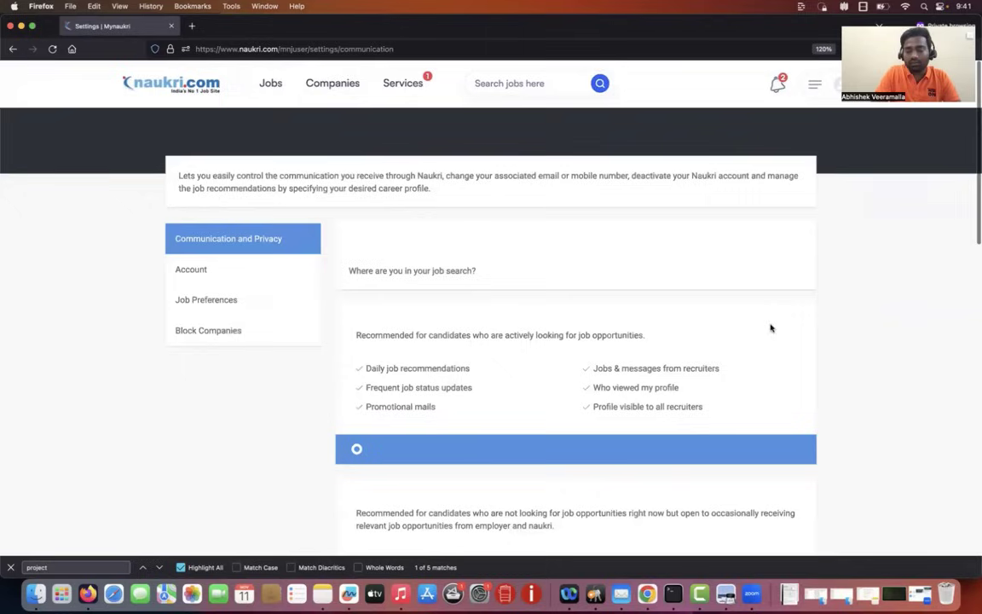
scroll(450, 283, down, 2)
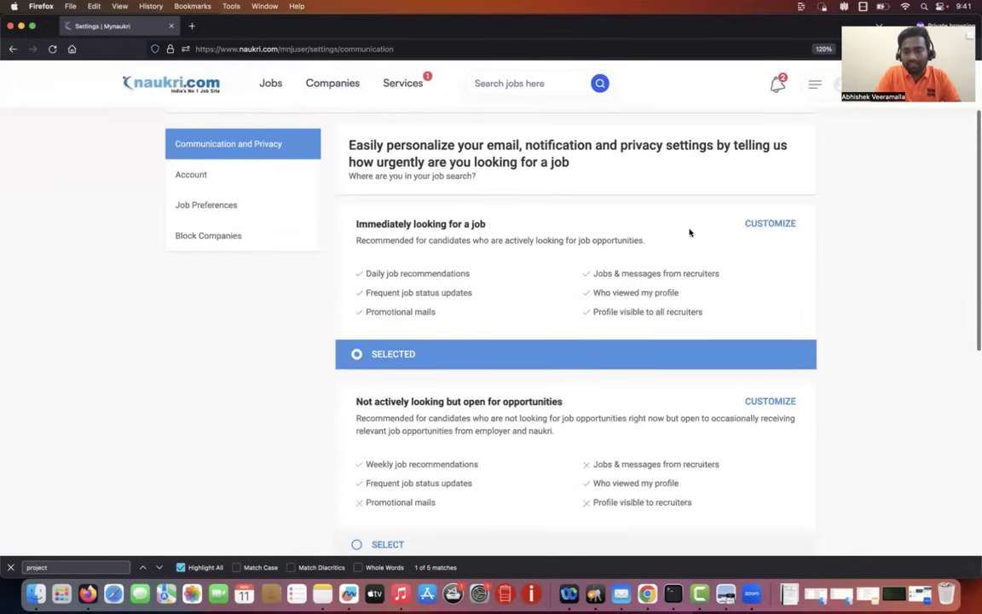
scroll(688, 338, down, 1)
scroll(450, 356, up, 1)
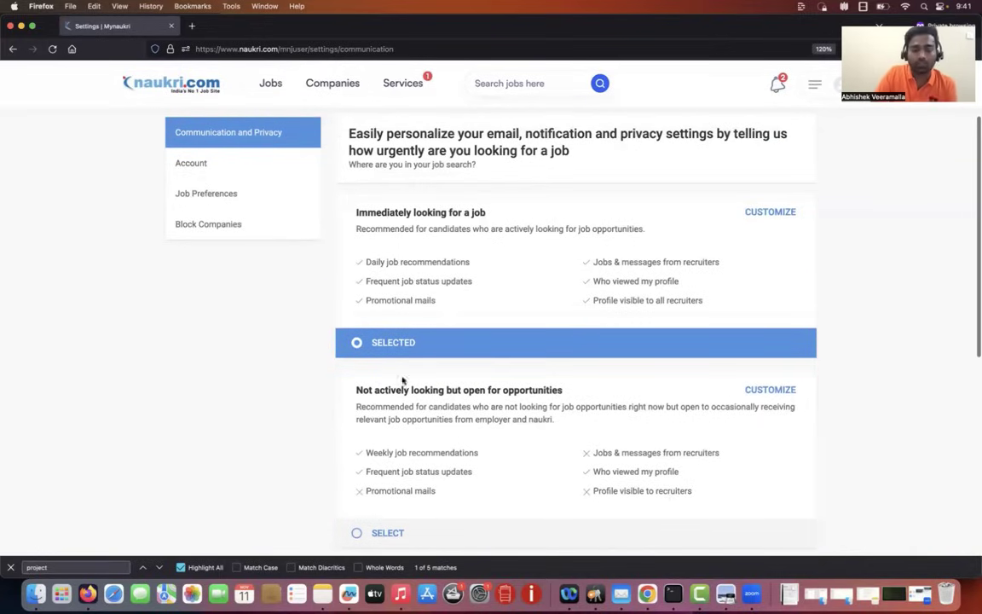
drag(369, 390, 562, 392)
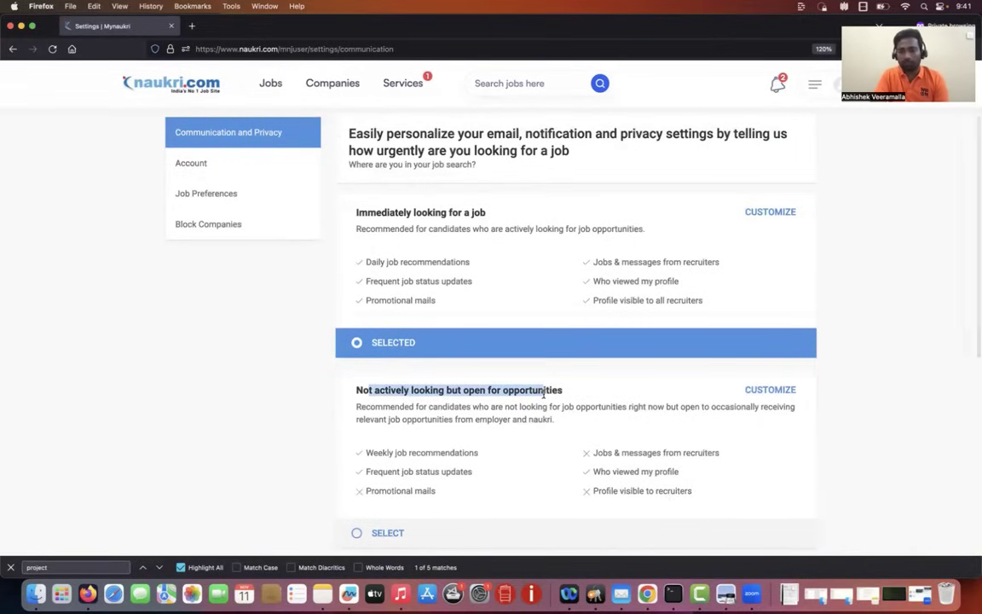
- Return to the profile page, and reopen the settings to view the "Immediately looking for a job" option
key(super+Left)
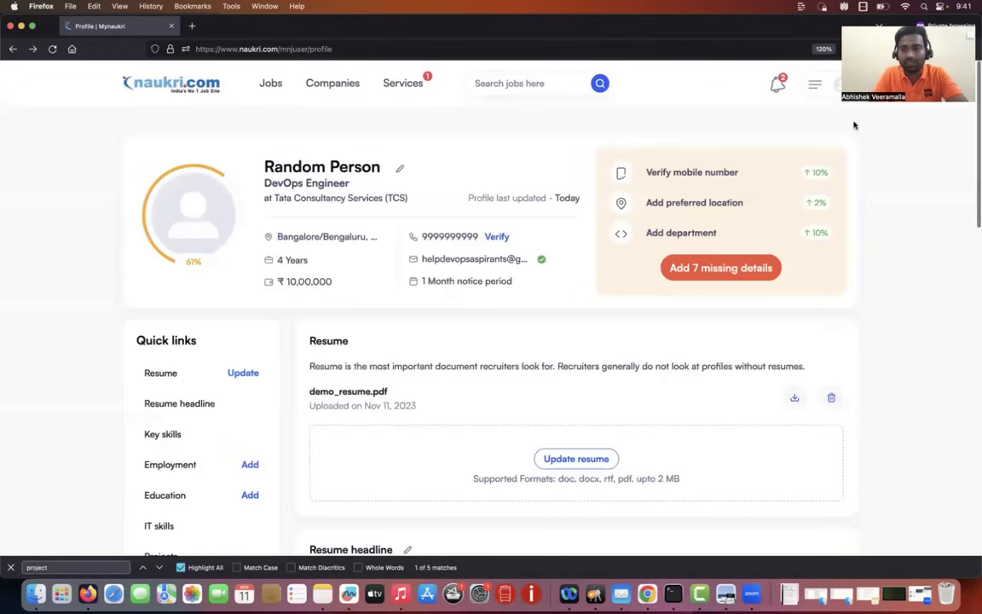
click(815, 83)
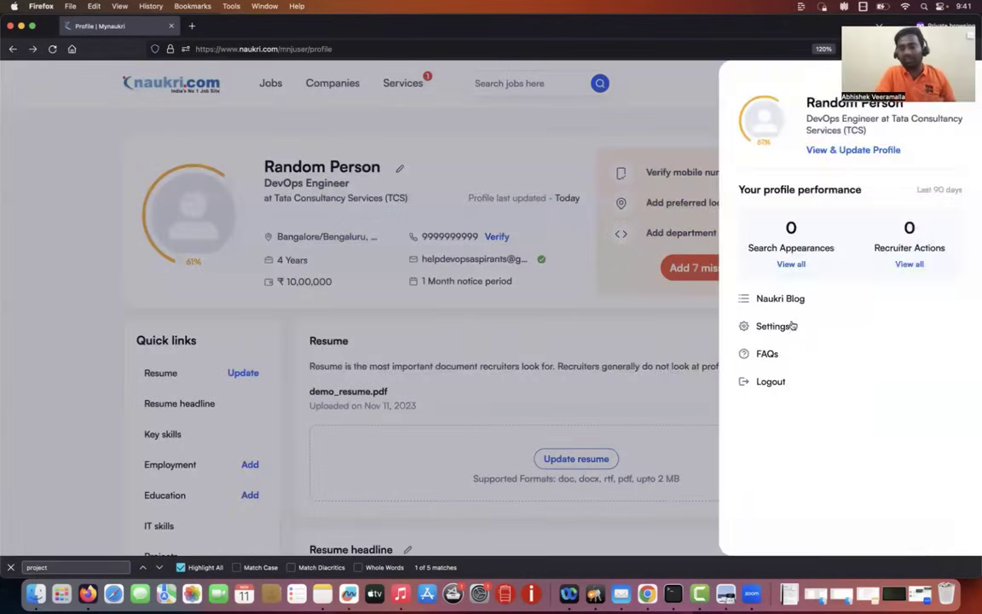
click(792, 325)
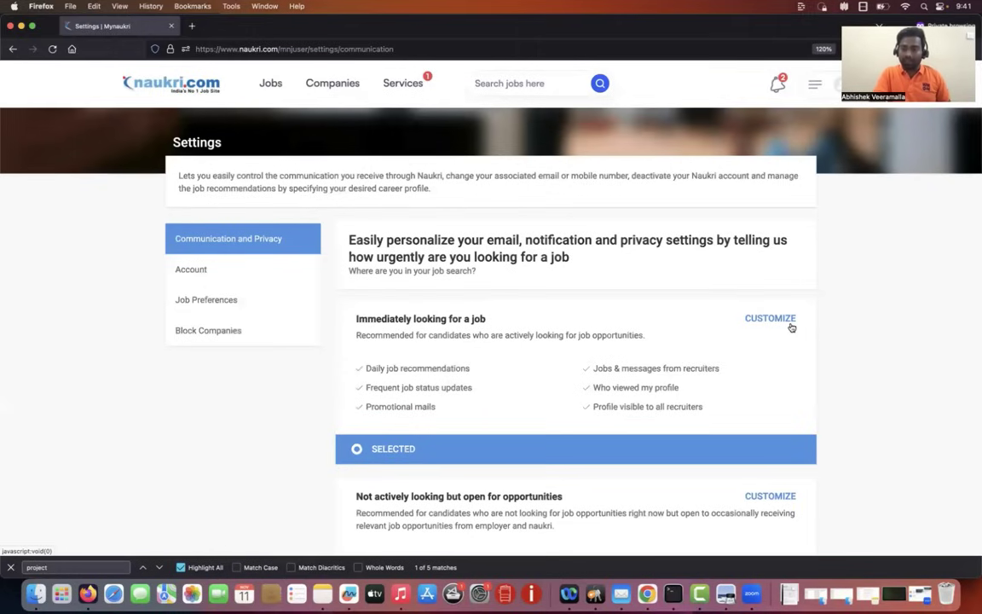
scroll(791, 327, down, 2)
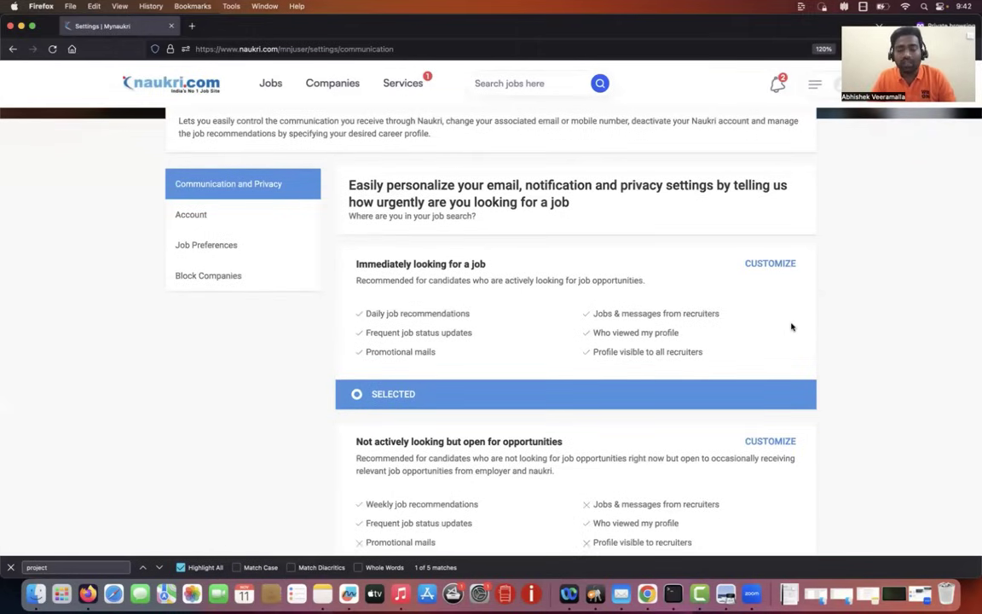
- Compare the "Immediately looking for a job" and "Not actively looking but open for opportunities" options in the Communication and Privacy settings
scroll(792, 326, down, 2)
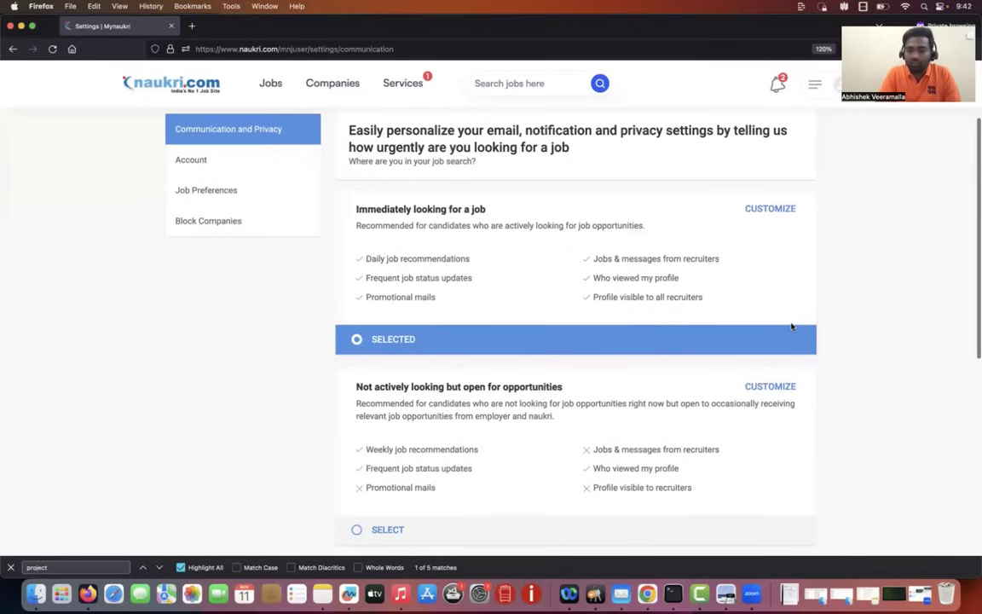
scroll(524, 416, down, 3)
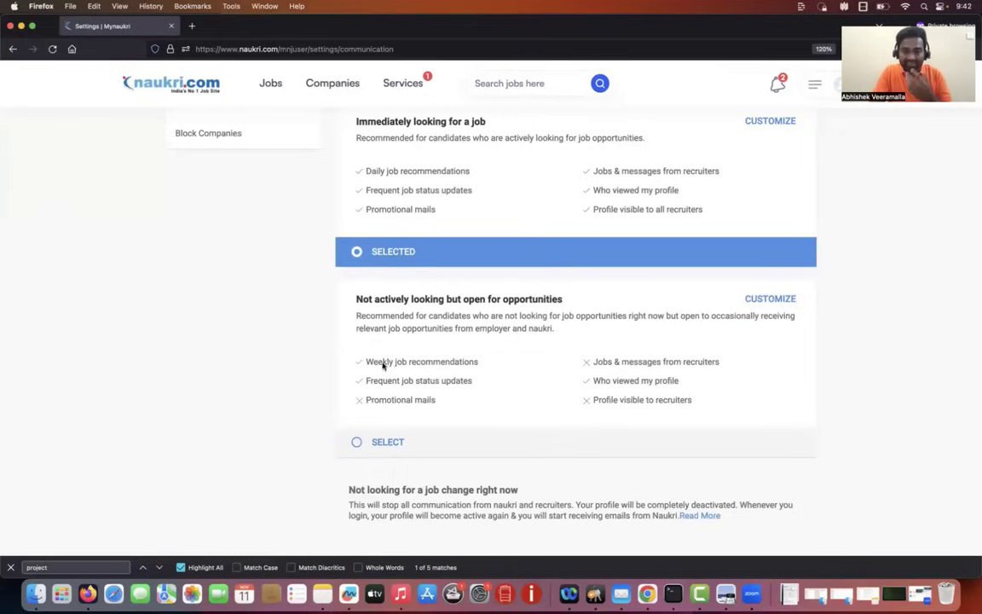
drag(376, 299, 595, 304)
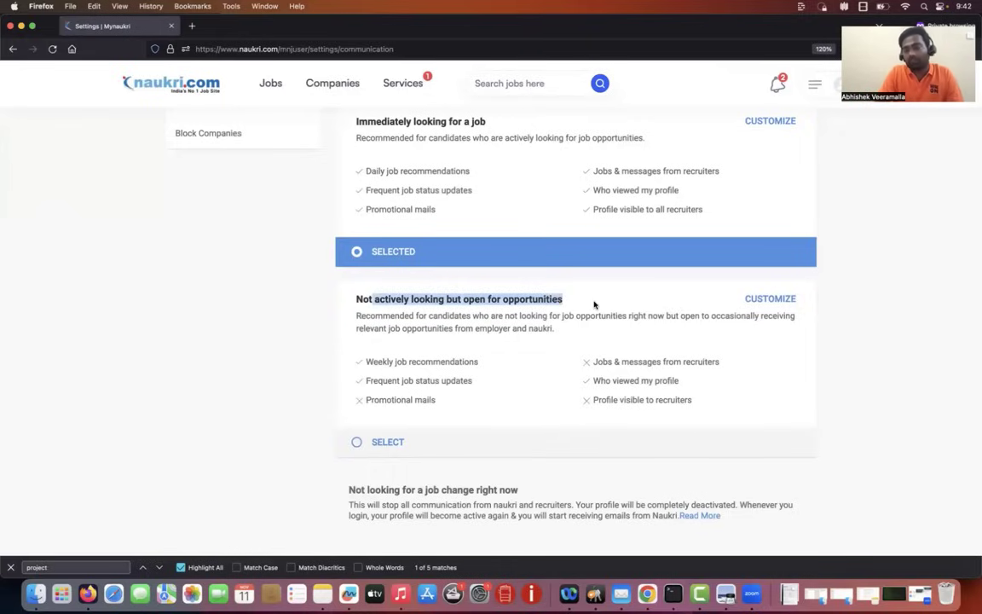
scroll(503, 133, up, 5)
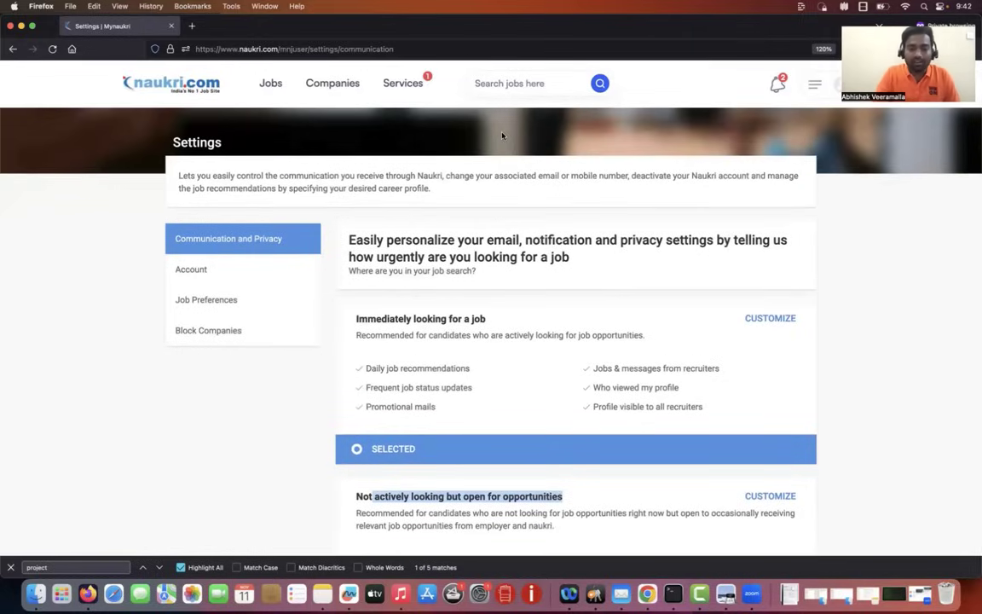
scroll(427, 318, down, 5)
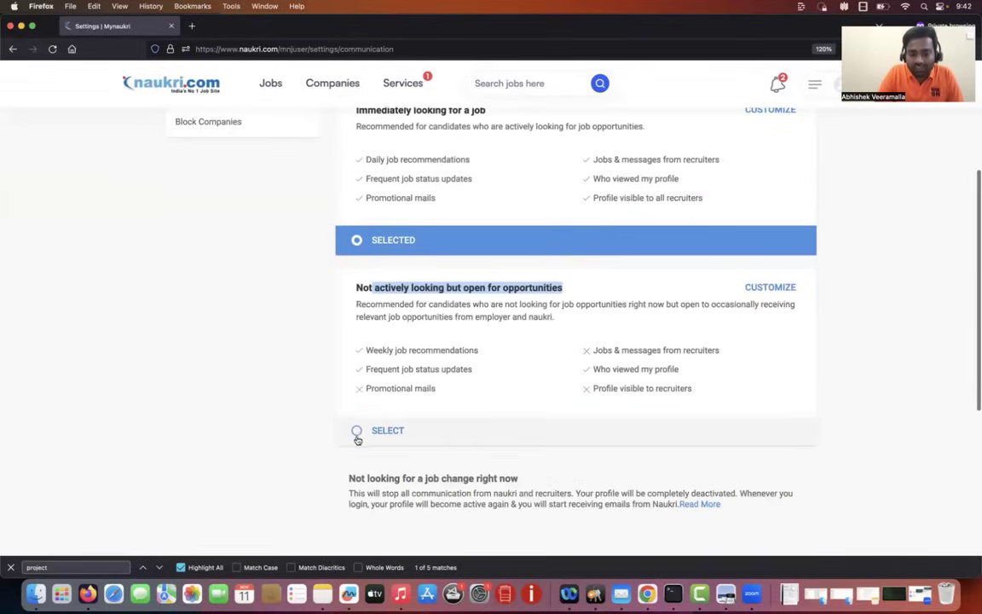
scroll(375, 287, up, 5)
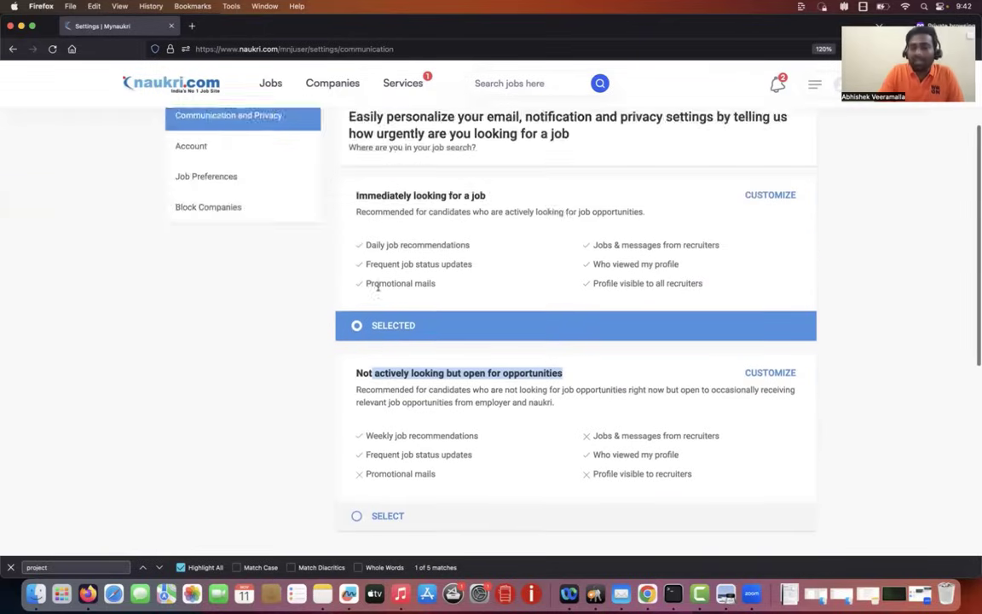
drag(376, 318, 488, 319)
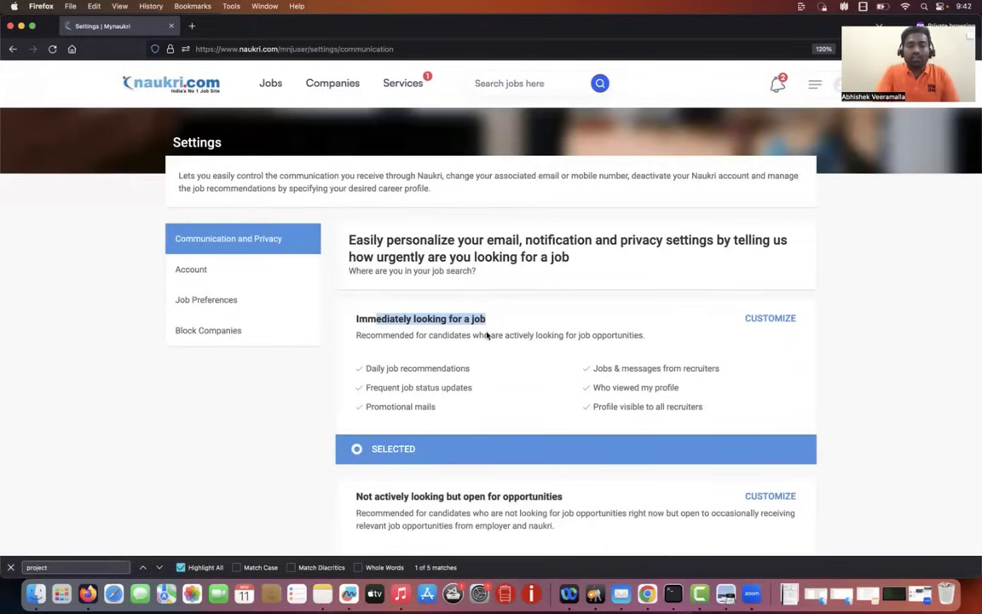
scroll(469, 426, down, 4)
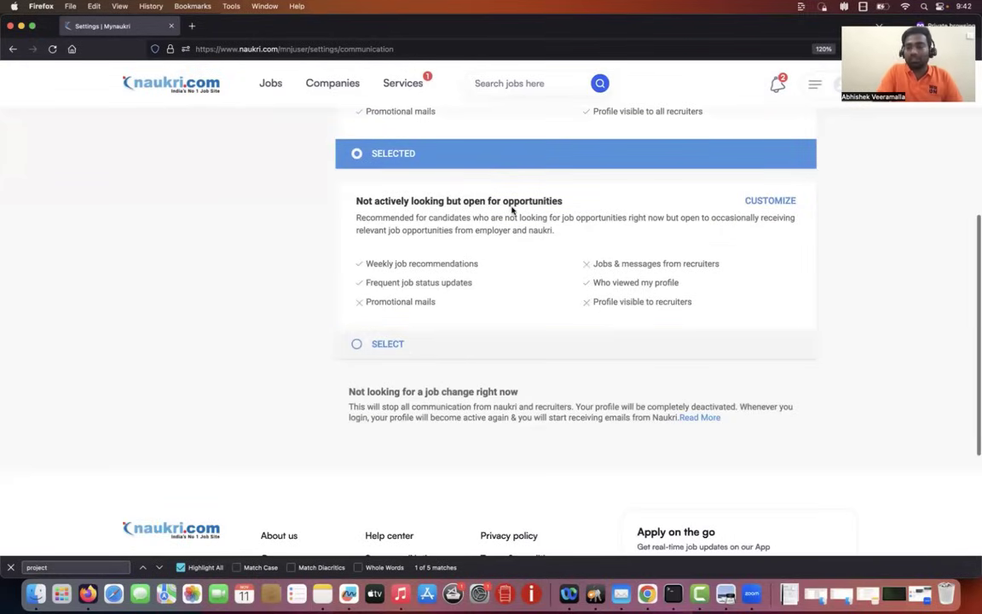
scroll(511, 212, up, 4)
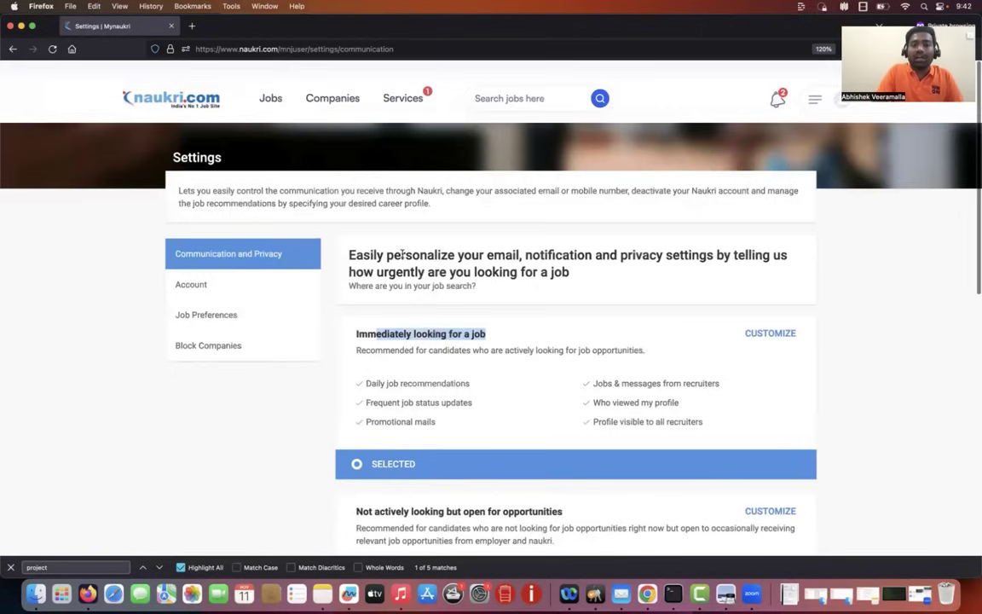
drag(488, 318, 375, 321)
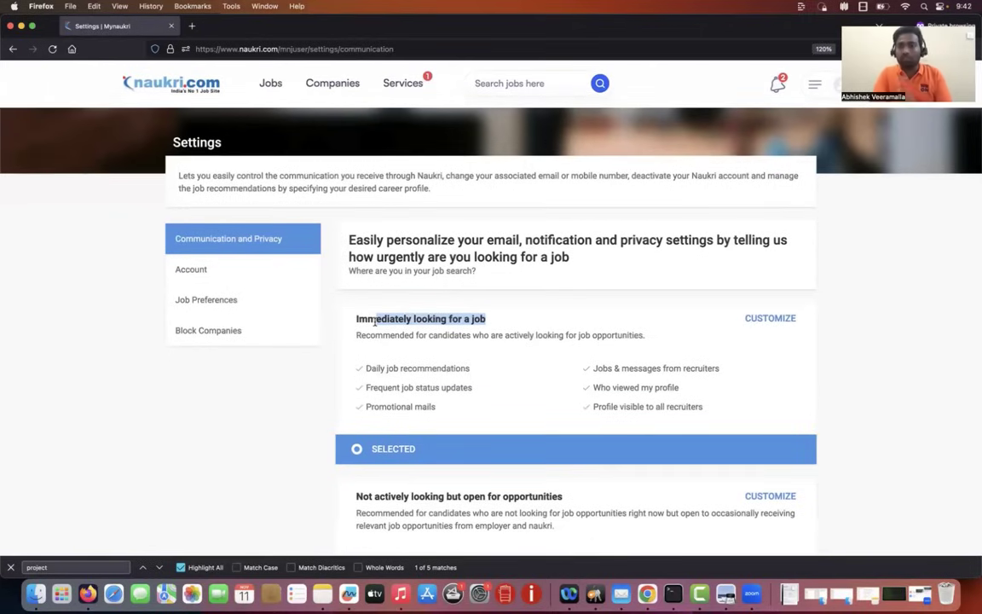
- Check the Job Preferences and Block Companies settings, and return to Communication and Privacy
click(239, 302)
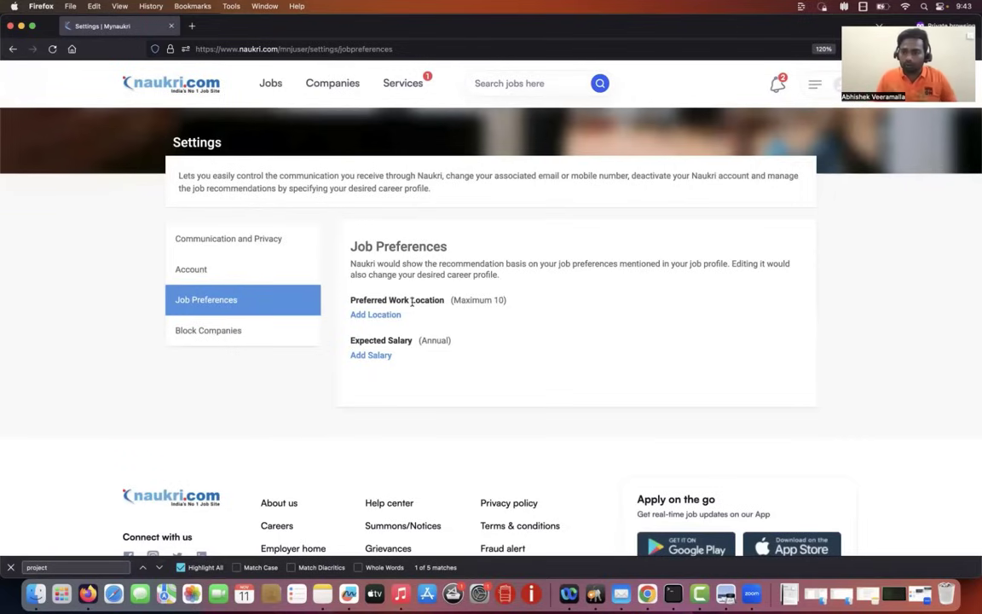
click(260, 330)
click(492, 295)
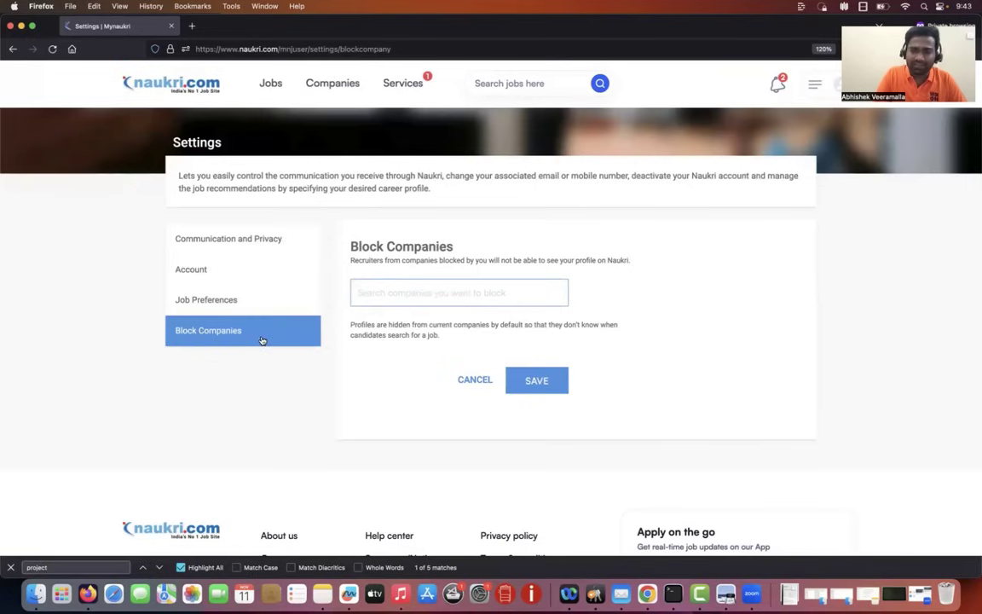
click(240, 242)
scroll(406, 369, down, 1)
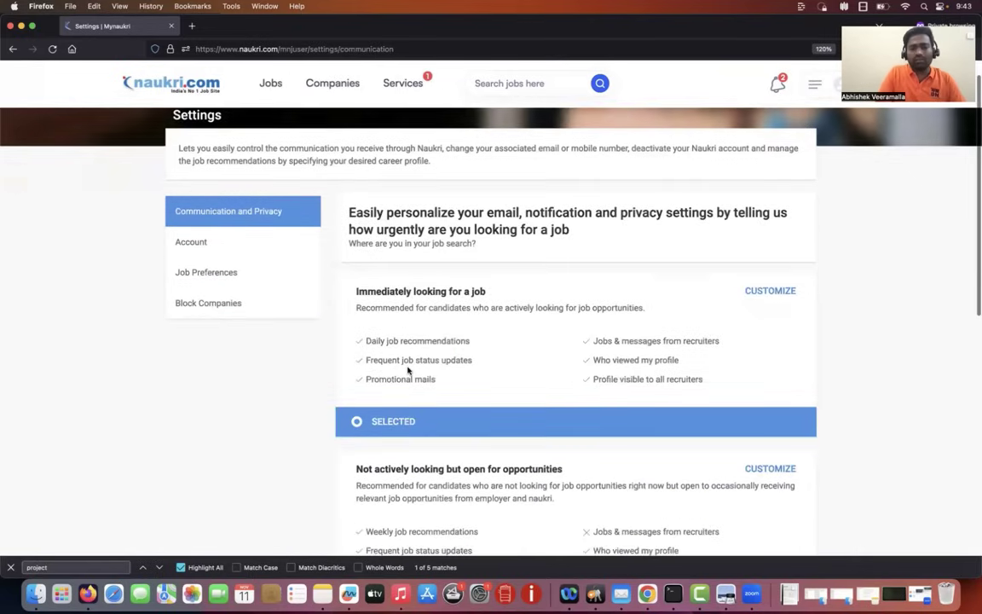
scroll(495, 281, up, 1)
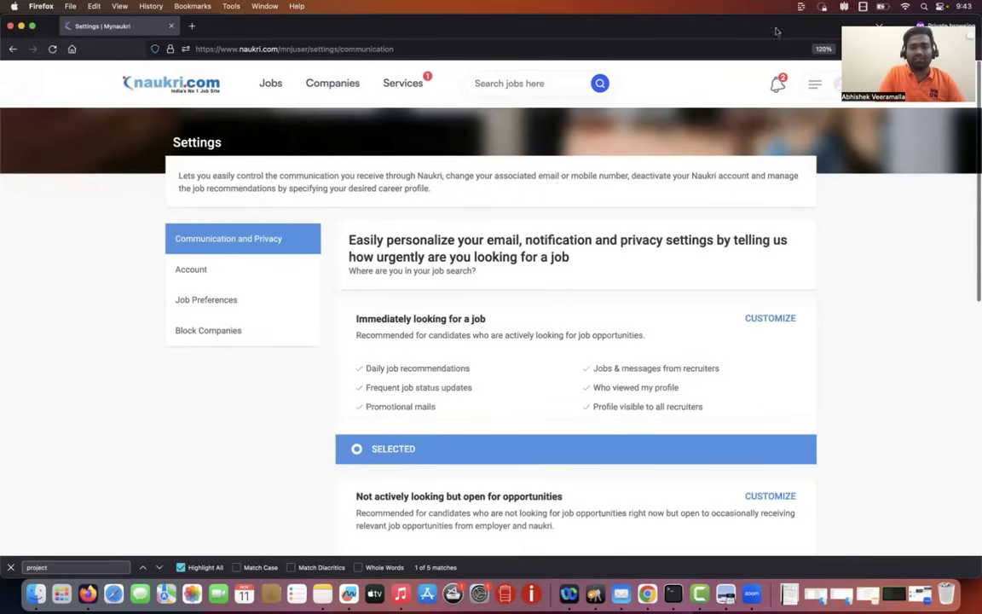
- Return to the profile page and review its header, resume, resume headline, key skills and employment sections
click(839, 88)
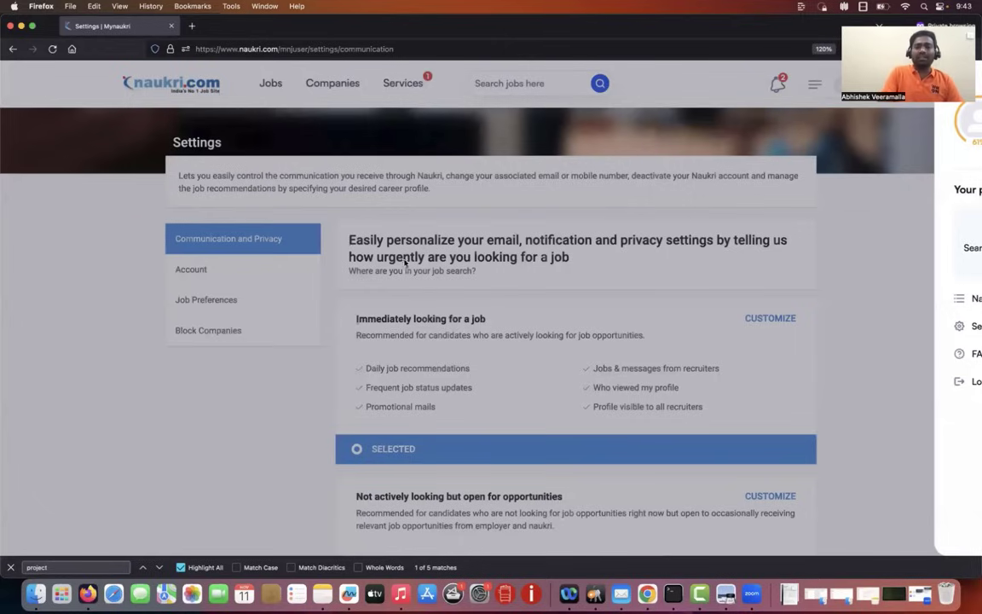
click(850, 153)
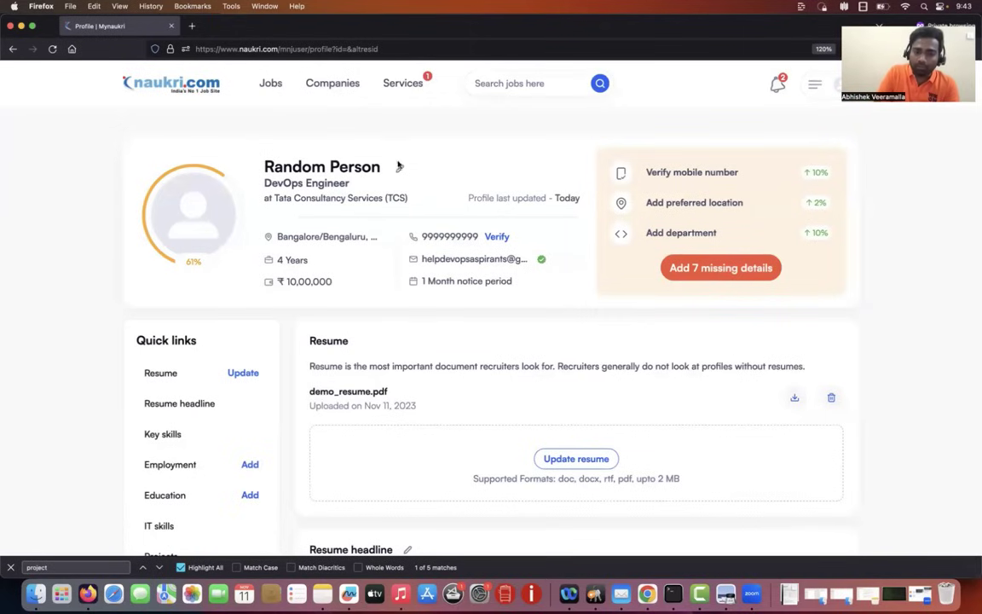
scroll(659, 245, down, 2)
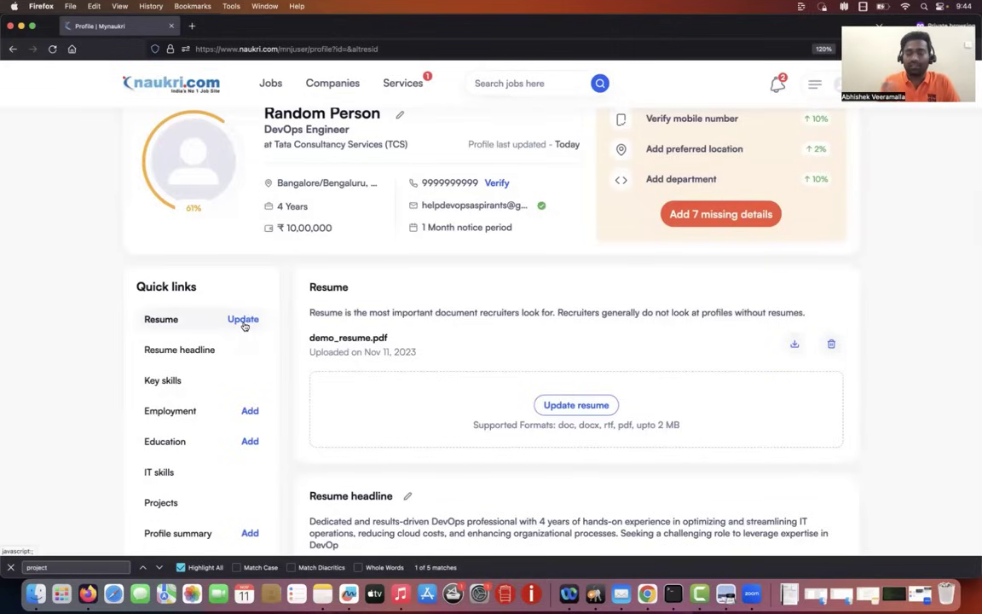
mouse_move(215, 173)
scroll(216, 173, up, 1)
scroll(226, 307, down, 5)
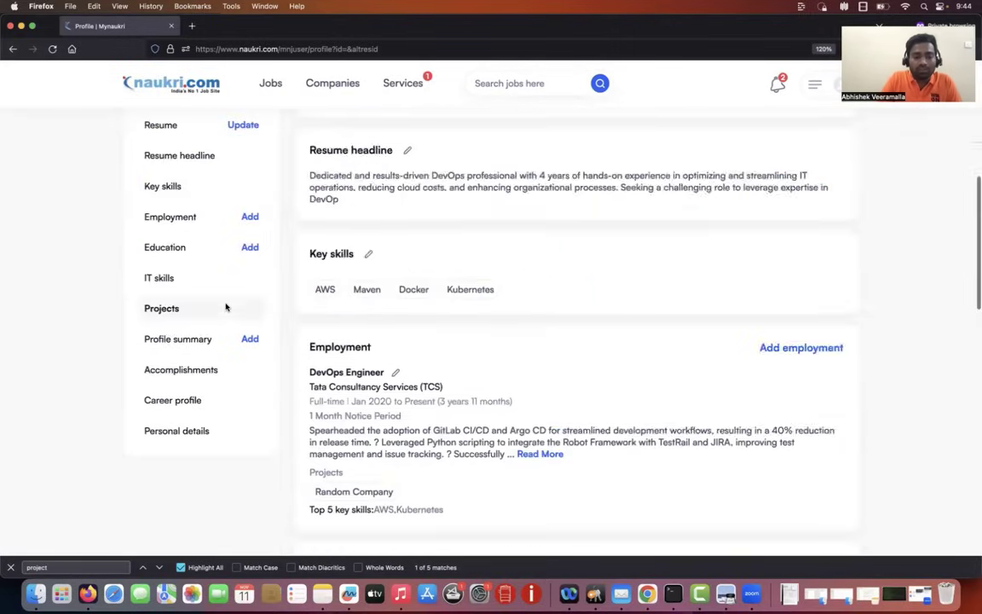
scroll(226, 307, up, 5)
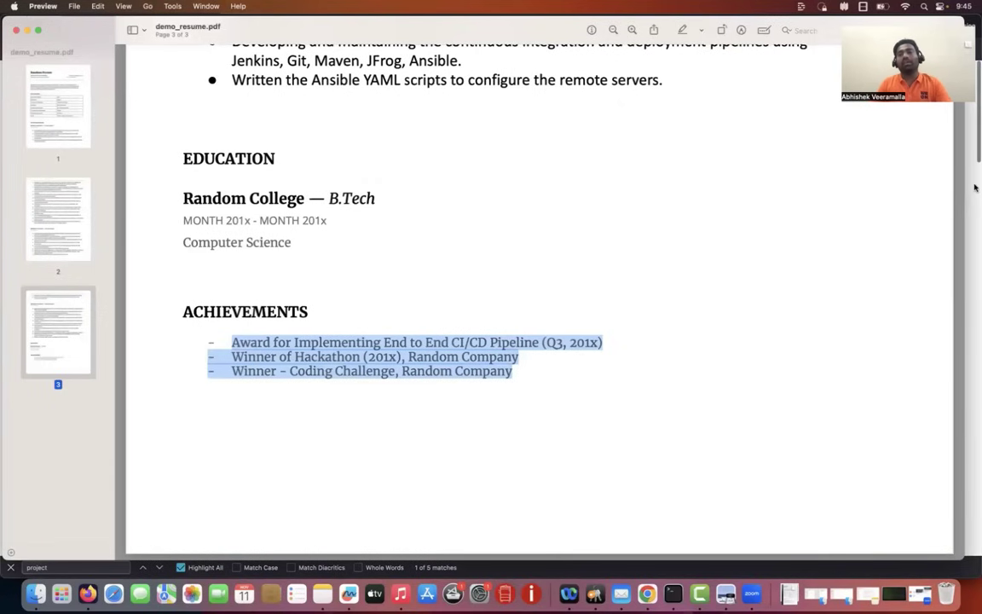
- Switch to demo_resume.pdf in Preview and read it from the contact header through the work experience entries
scroll(682, 191, up, 5)
scroll(682, 191, up, 15)
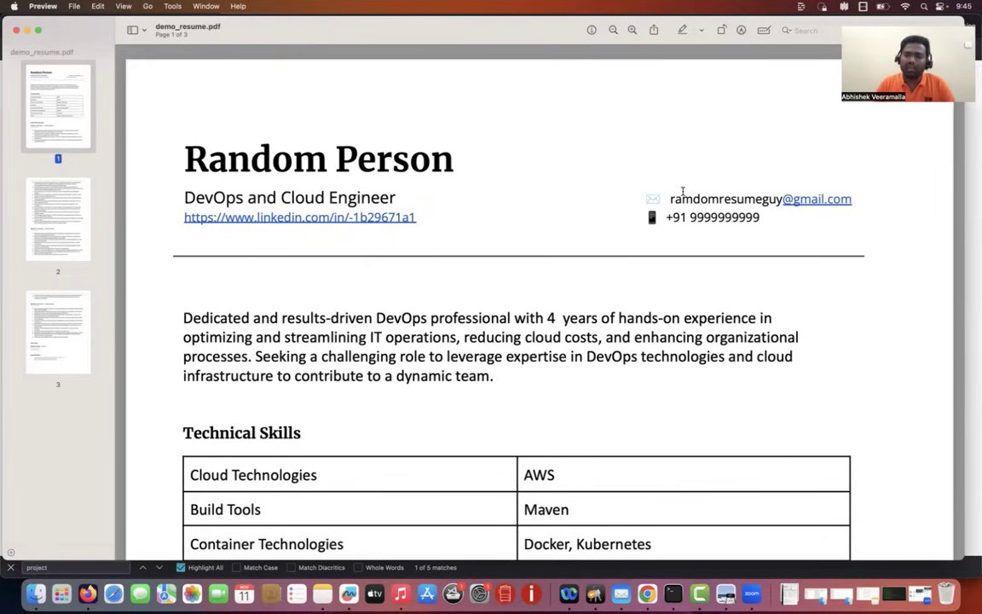
scroll(682, 191, down, 10)
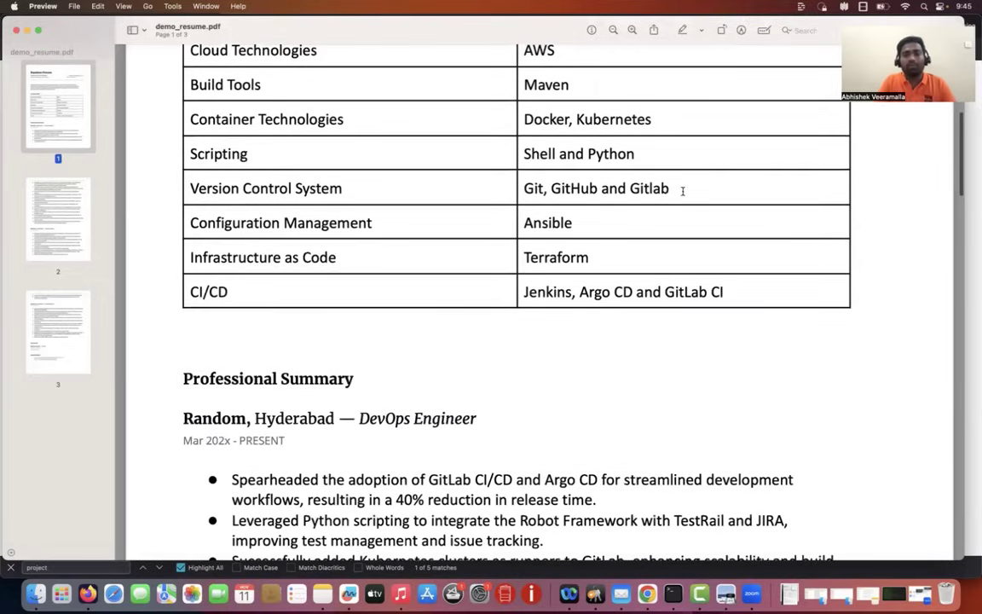
scroll(682, 191, down, 5)
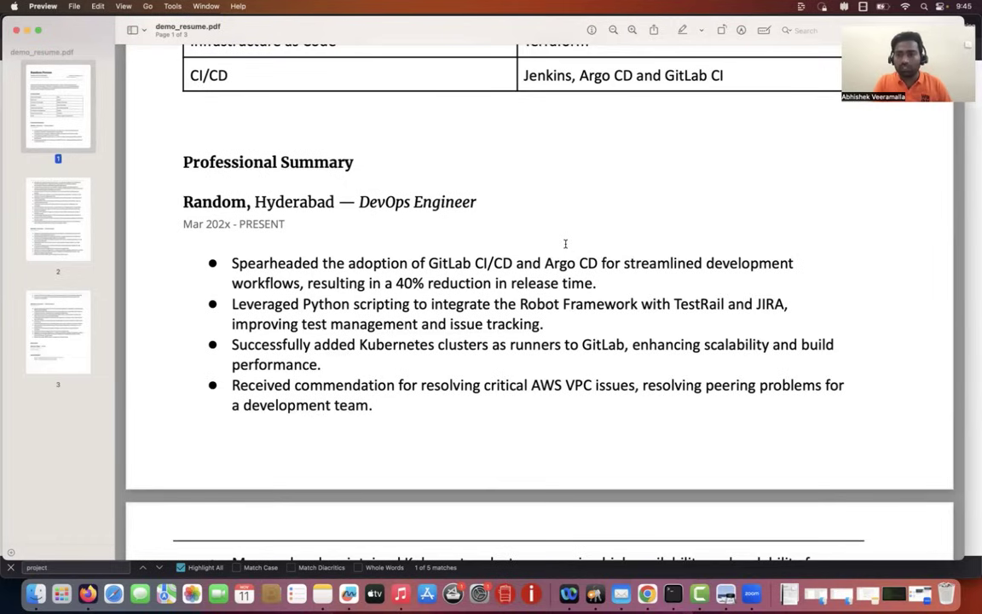
scroll(566, 244, down, 5)
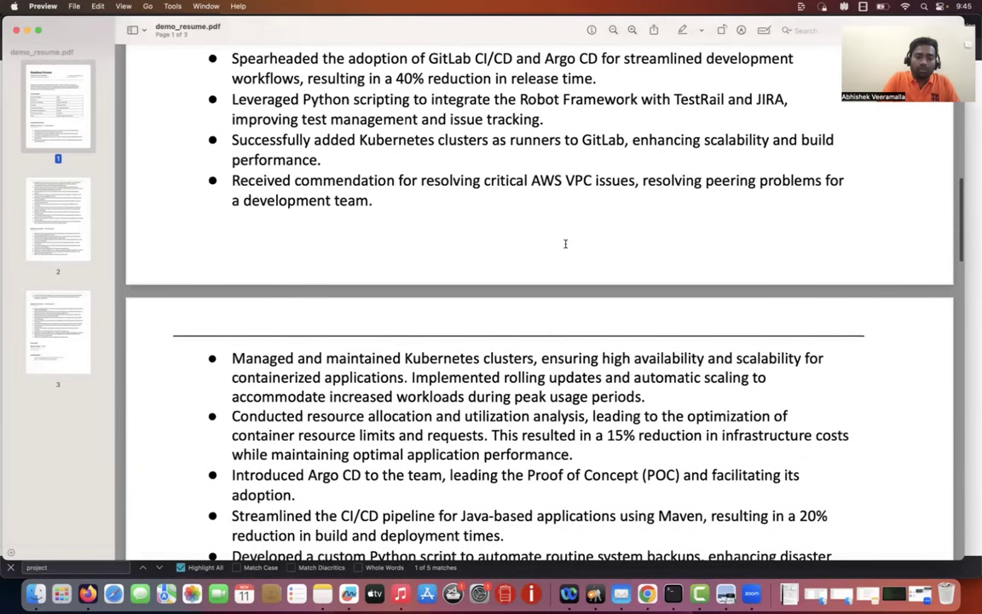
scroll(565, 244, down, 10)
scroll(565, 244, down, 11)
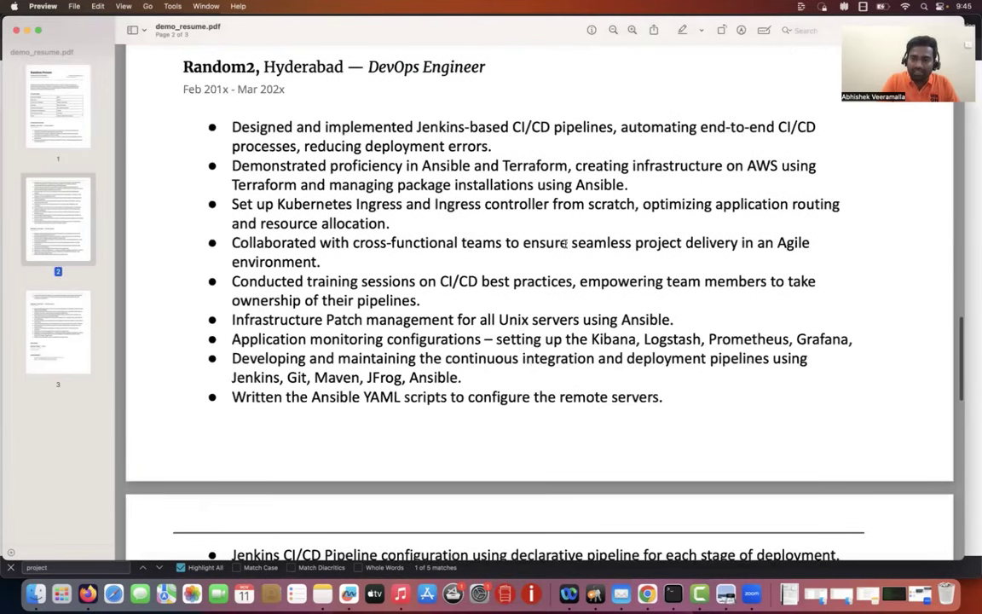
scroll(565, 244, down, 1)
scroll(566, 244, down, 12)
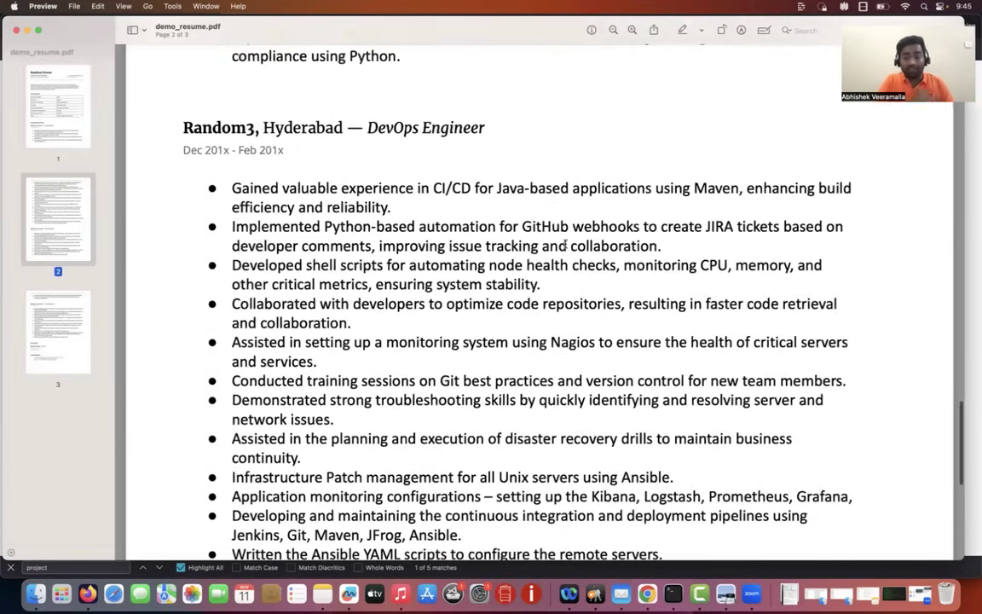
scroll(565, 244, down, 6)
scroll(566, 243, down, 10)
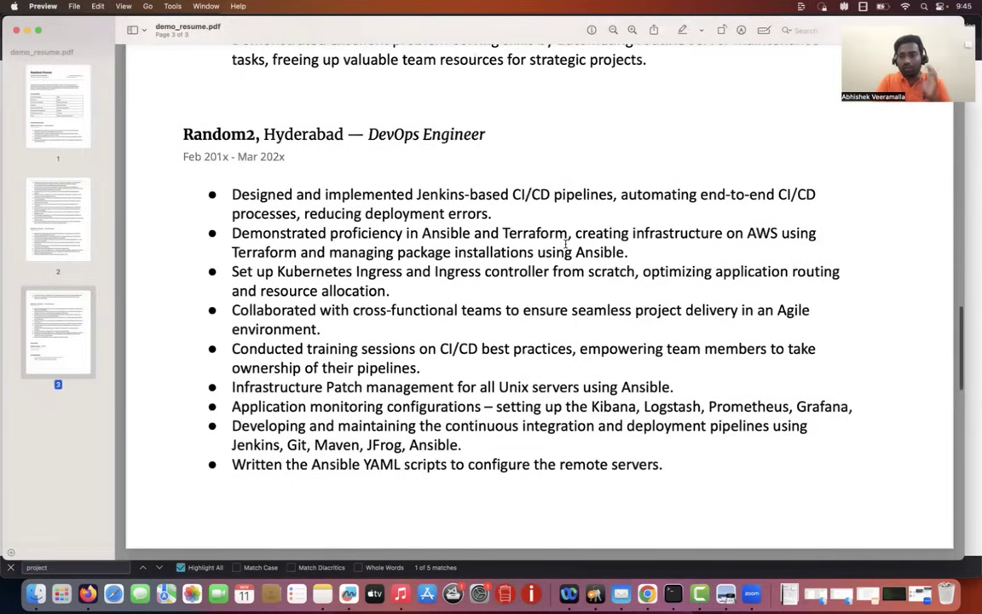
- Go back to the first page of the resume and highlight the Technical Skills heading above the skills table
scroll(566, 244, up, 20)
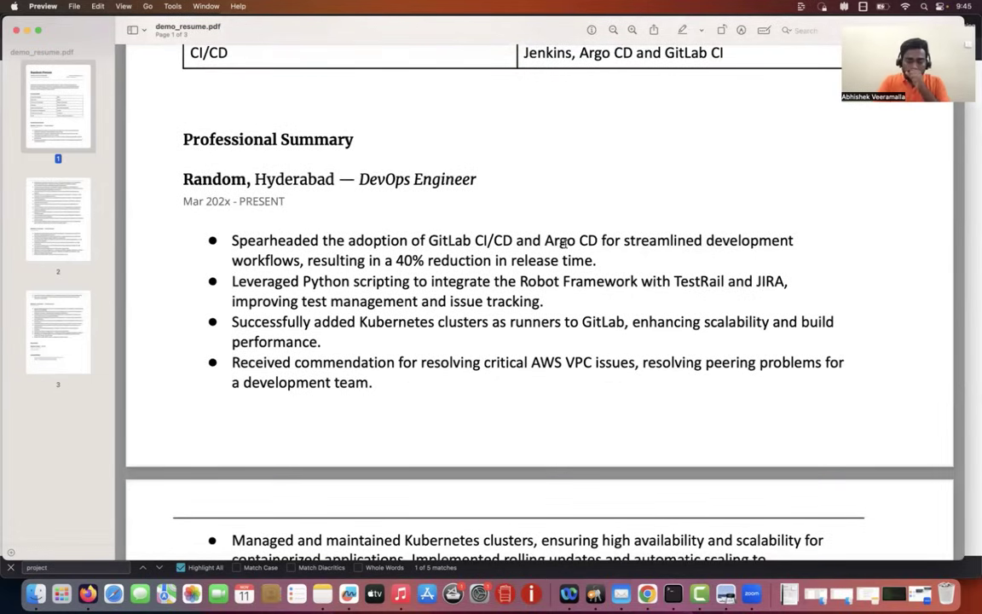
scroll(562, 243, up, 10)
scroll(346, 284, down, 2)
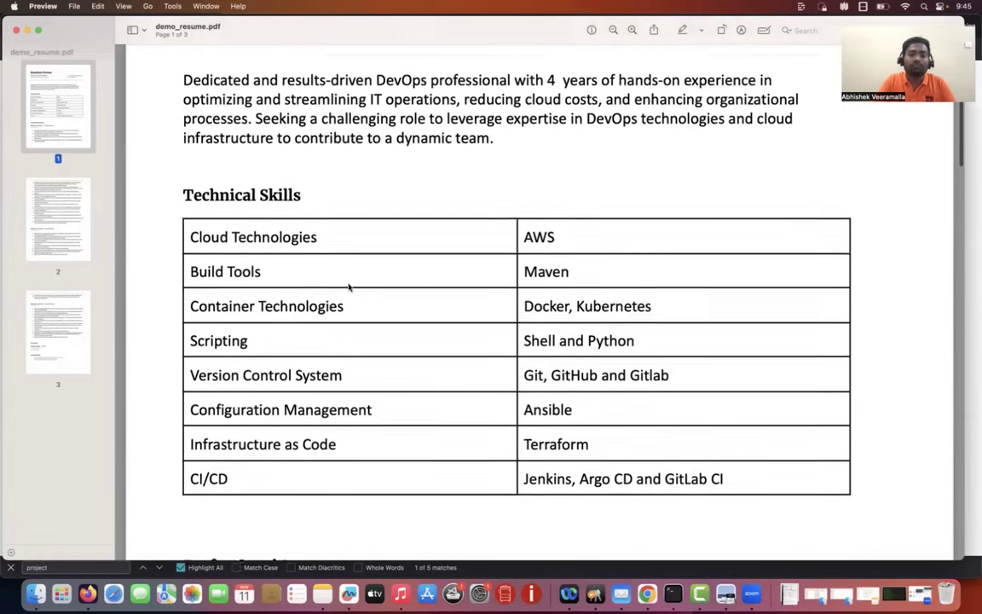
drag(219, 179, 274, 181)
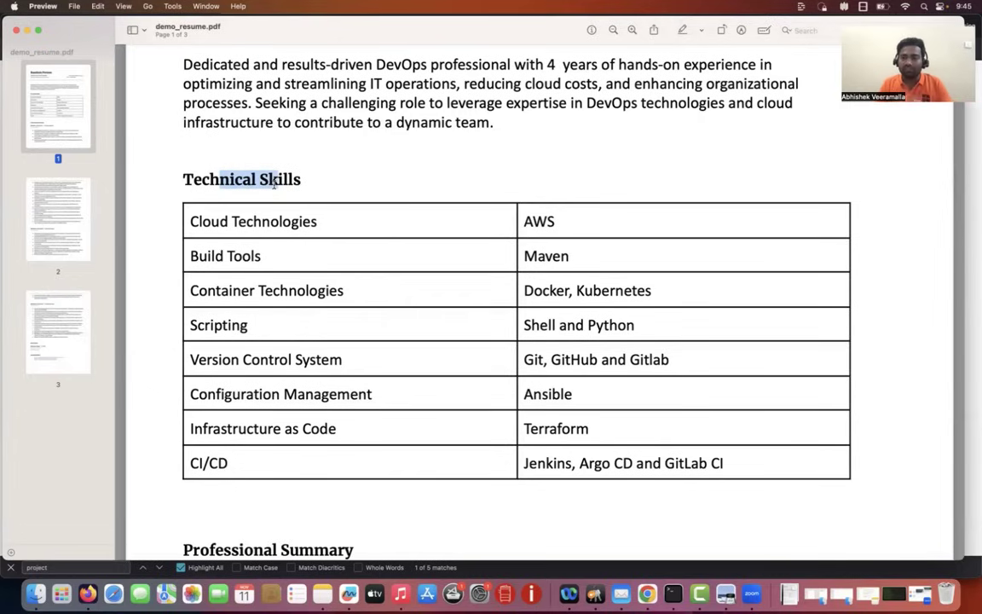
- Switch back to Firefox and reopen the account settings to view the job search status options
key(super+Tab)
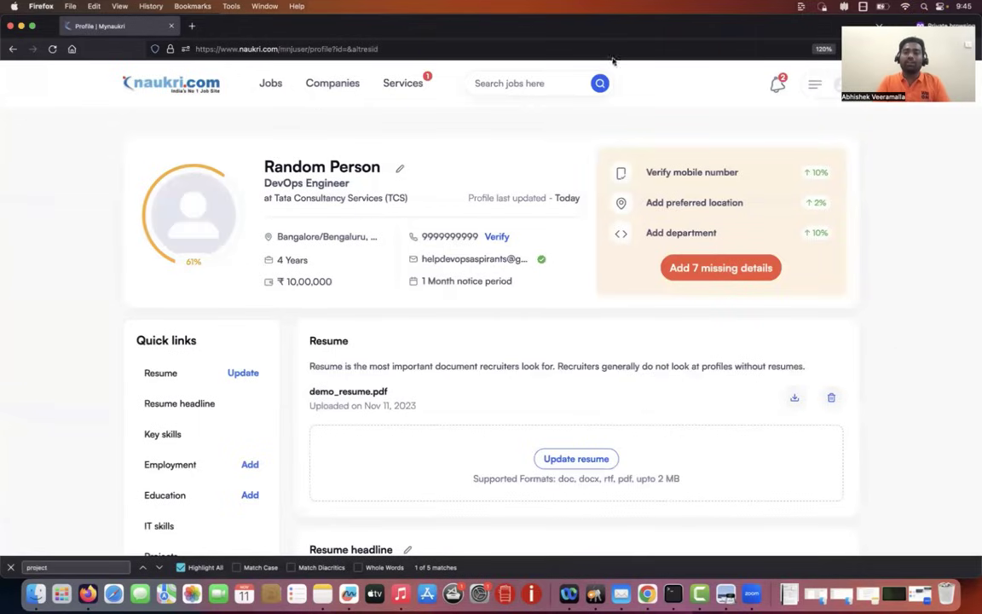
click(840, 85)
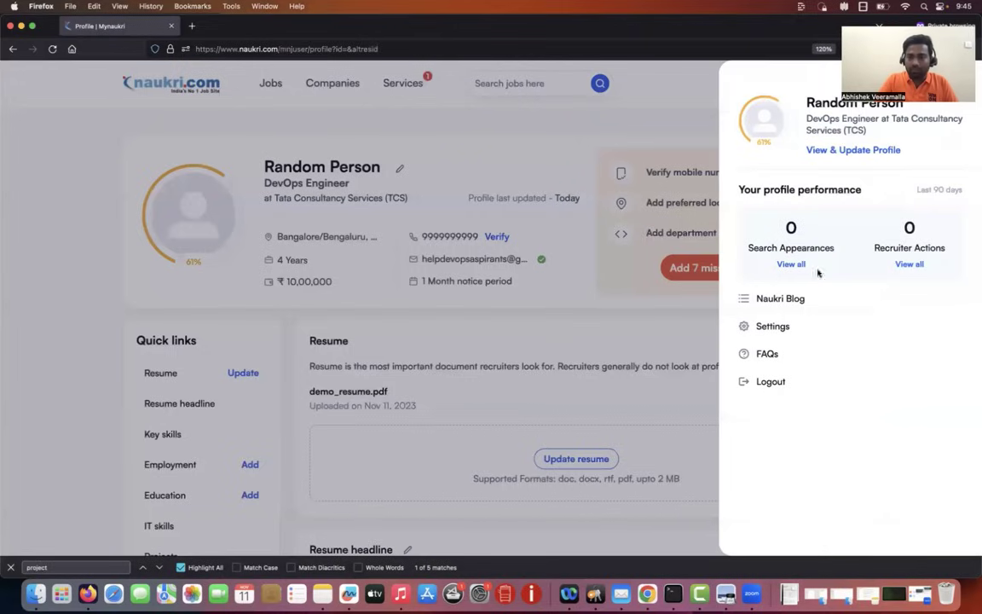
click(799, 331)
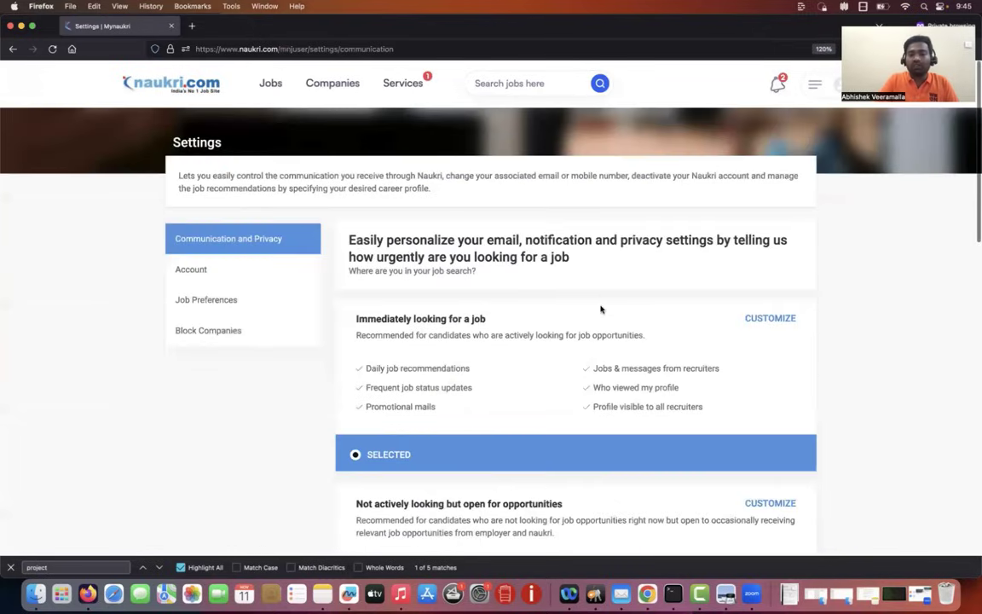
scroll(601, 309, down, 2)
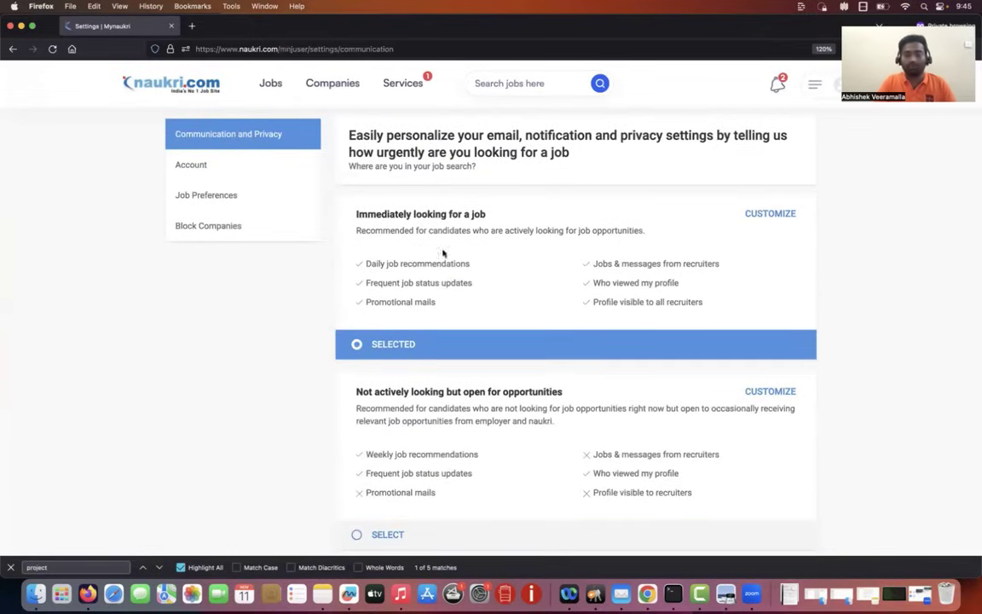
scroll(254, 181, up, 3)
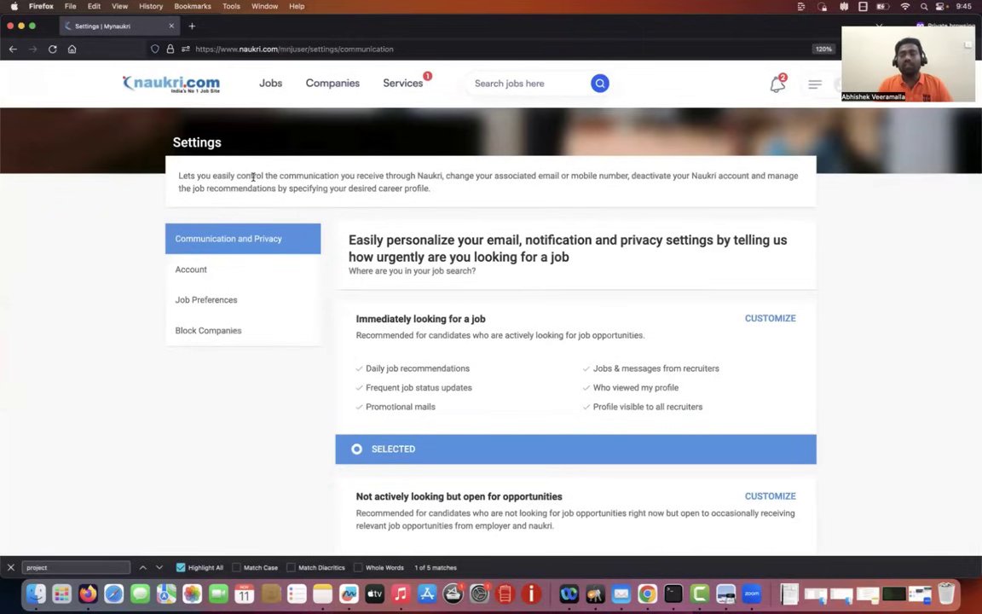